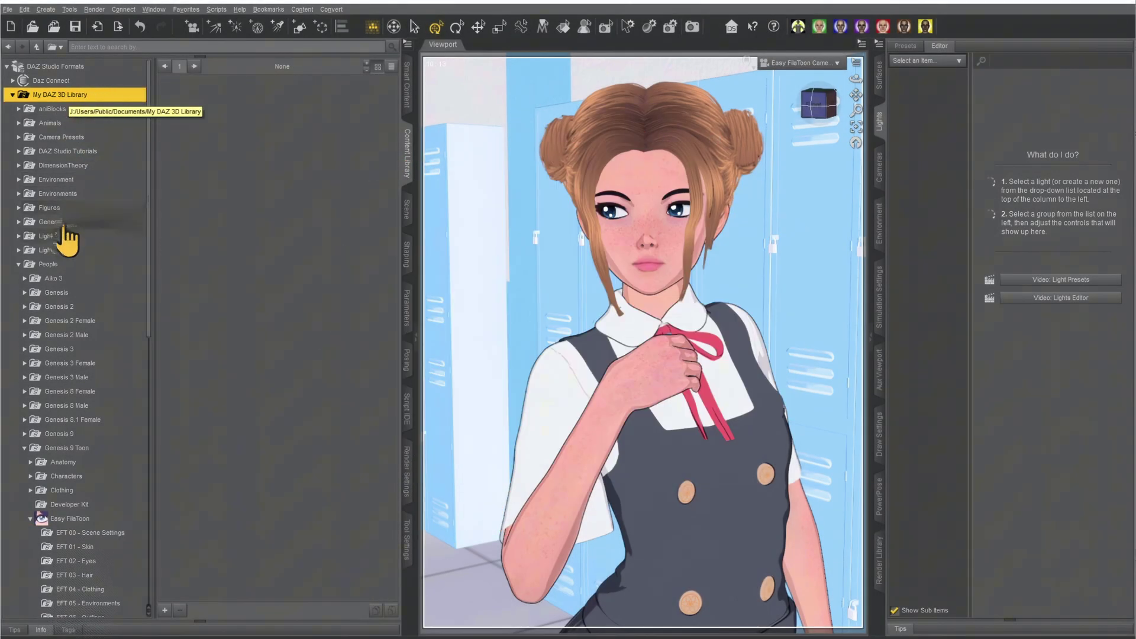
Step: Open the Easy FilaToon content folder under People, Genesis 9 Toon in the DAZ 3D library
left_click(59, 264)
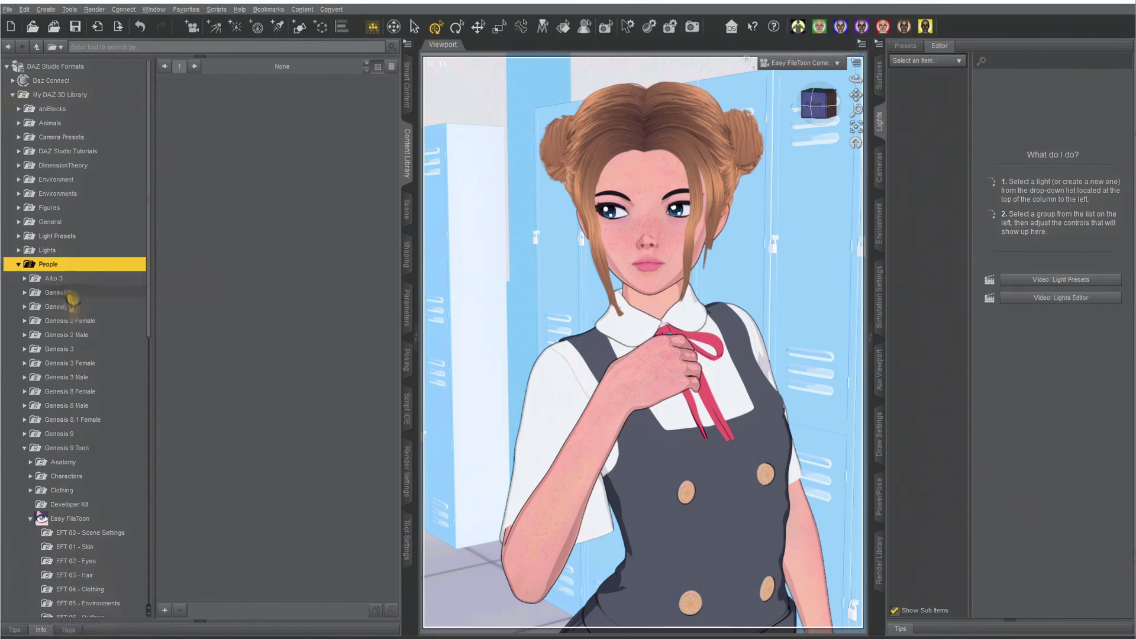
left_click(83, 452)
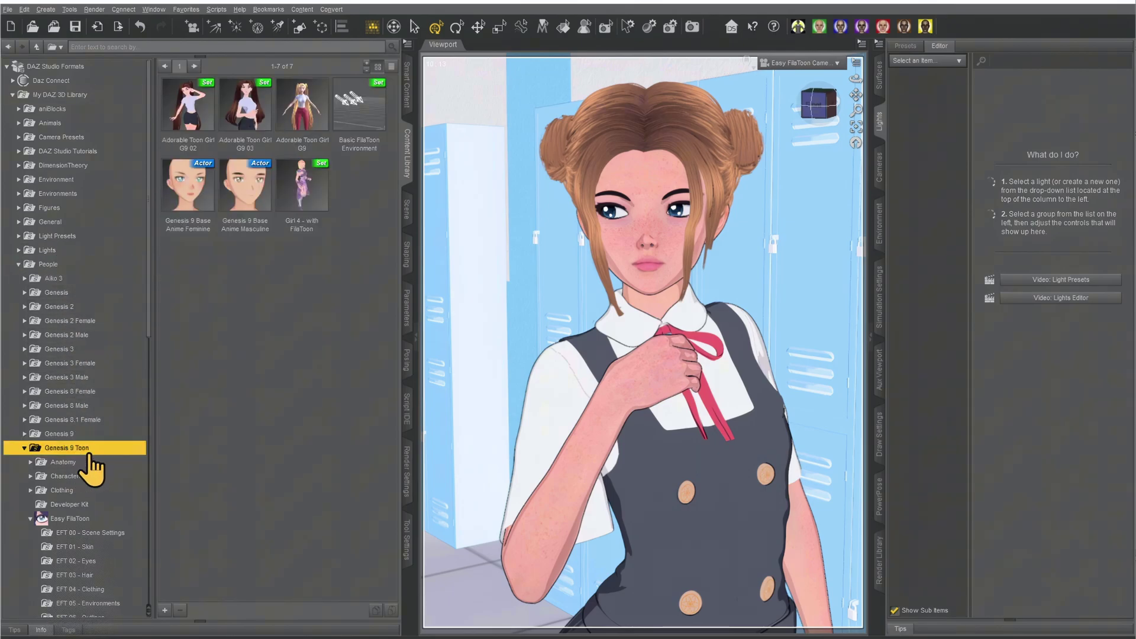
left_click(73, 519)
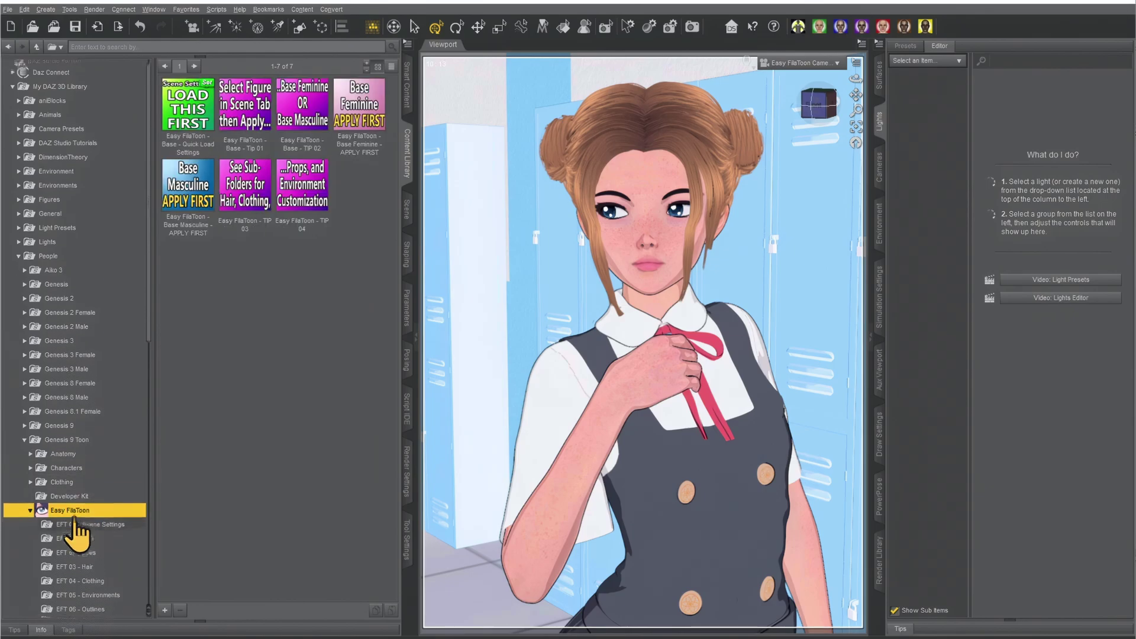
scroll(77, 533, "down", 5)
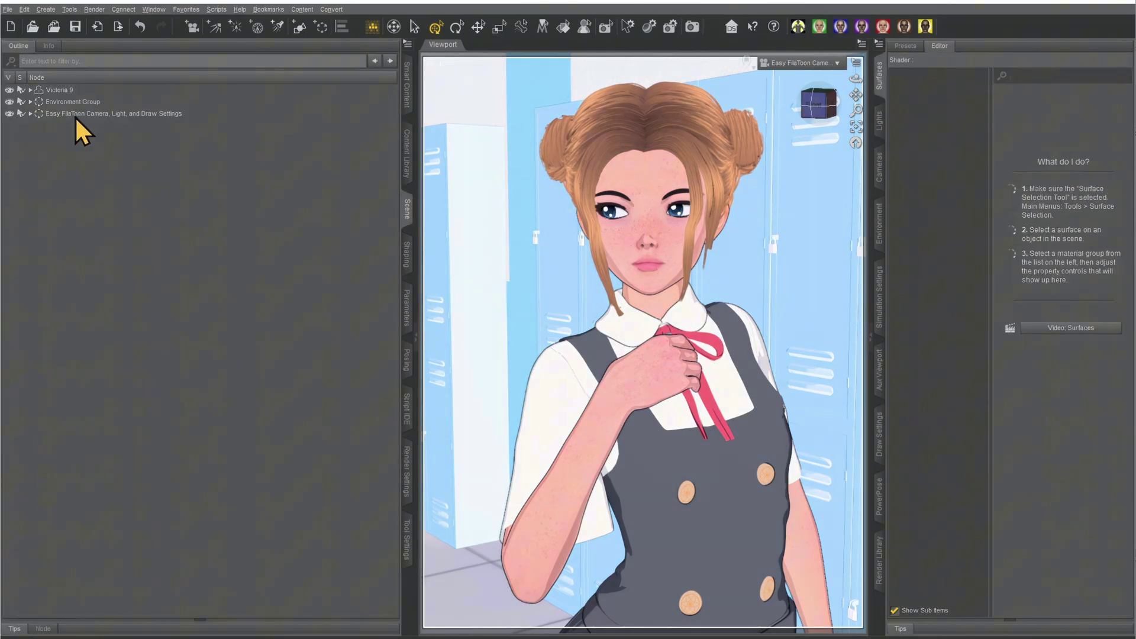
Step: Expand the Easy FilaToon Camera, Light, and Draw Settings group and its Camera A in the scene, then select the EFT Filament Draw Options R node
left_click(33, 115)
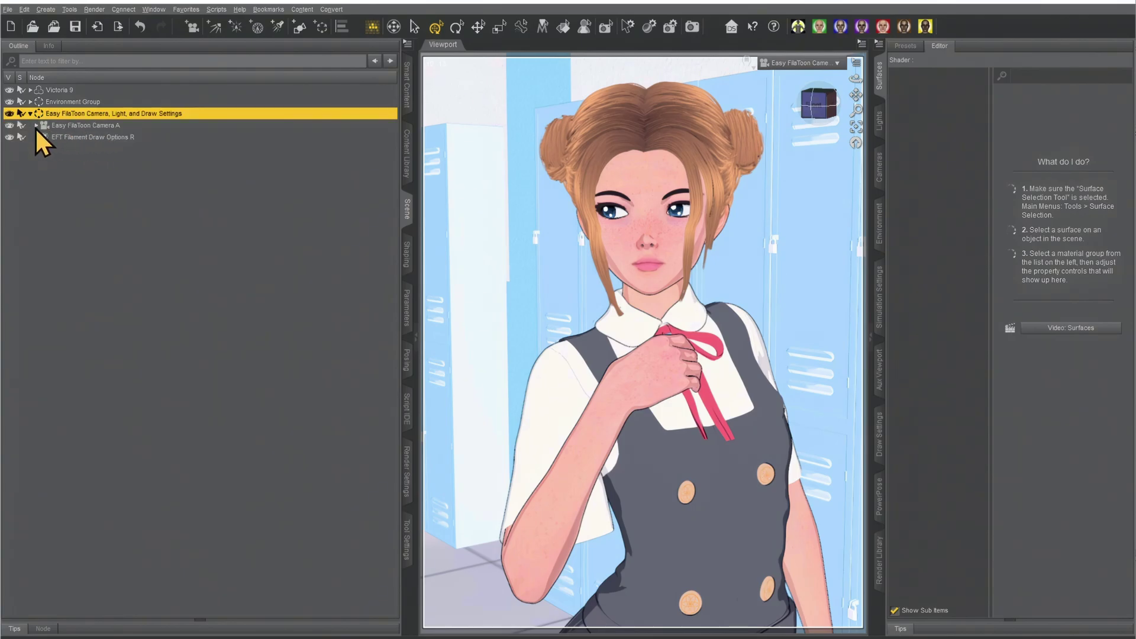
left_click(35, 125)
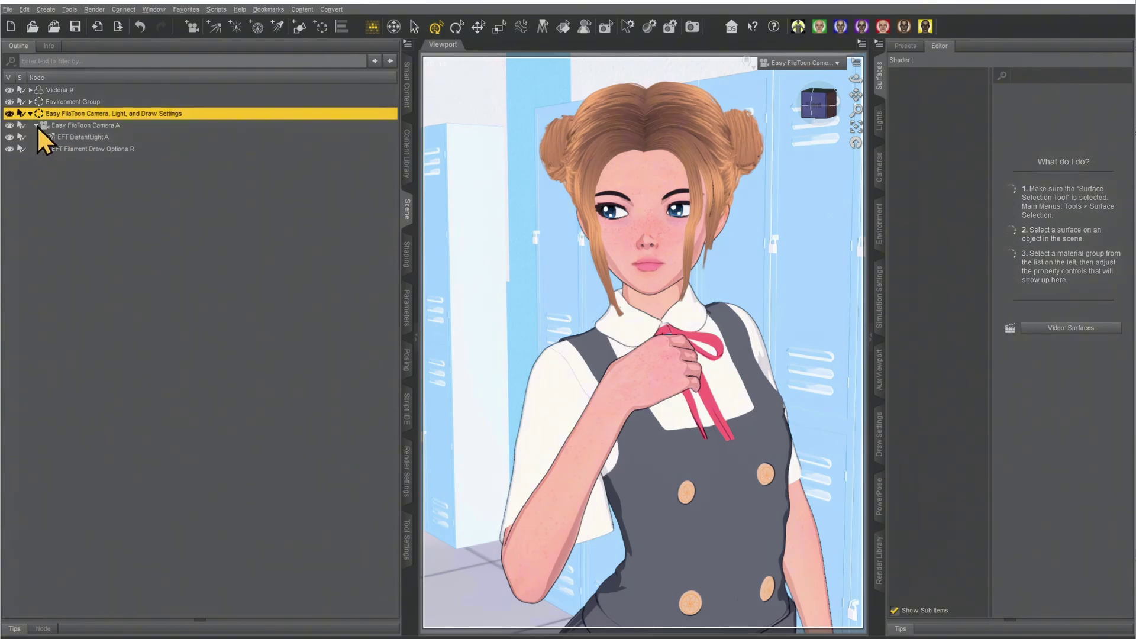
left_click(116, 148)
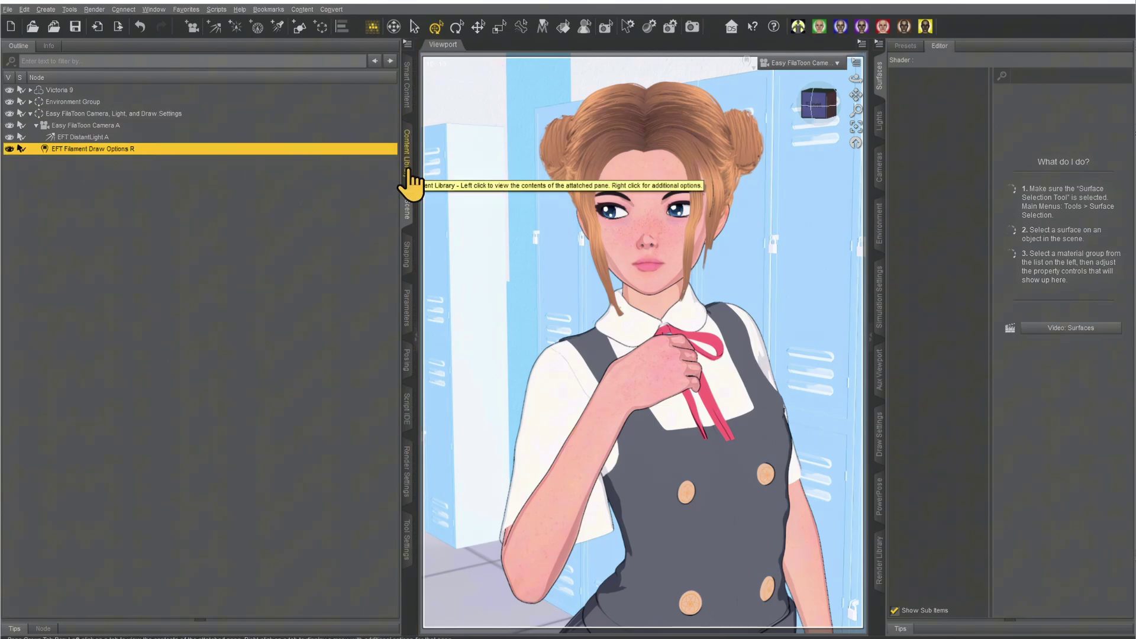
left_click(408, 149)
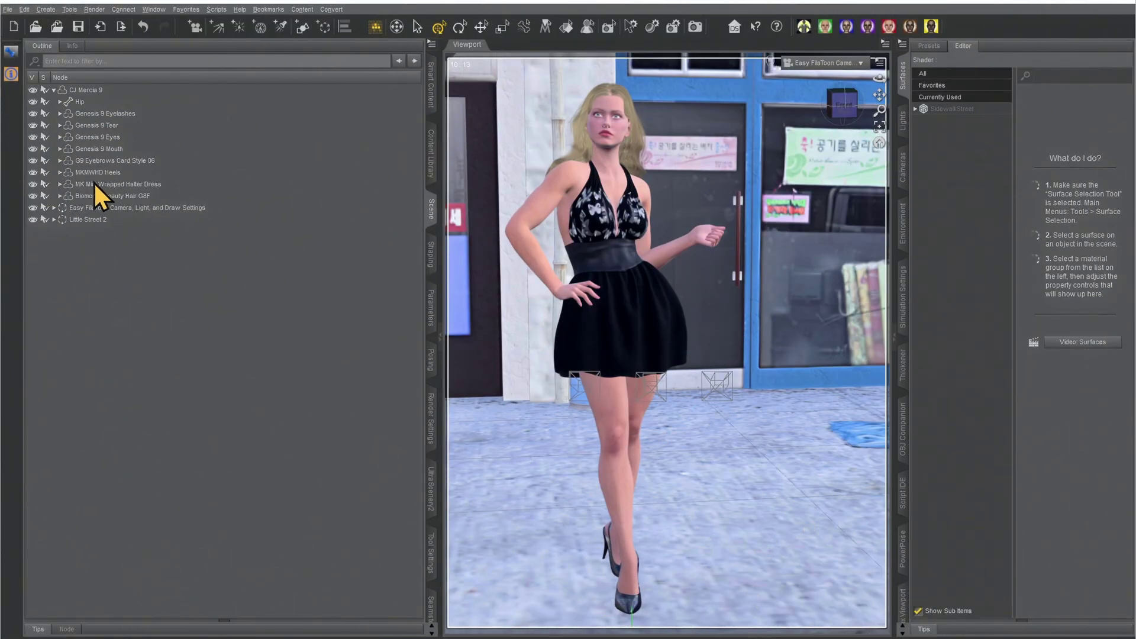
Step: Inspect the Genesis 9 figure's eyelashes, tear, eyes, mouth and eyebrows nodes in the scene
left_click(118, 113)
left_click(116, 125)
left_click(111, 136)
left_click(116, 149)
left_click(123, 161)
left_click(431, 171)
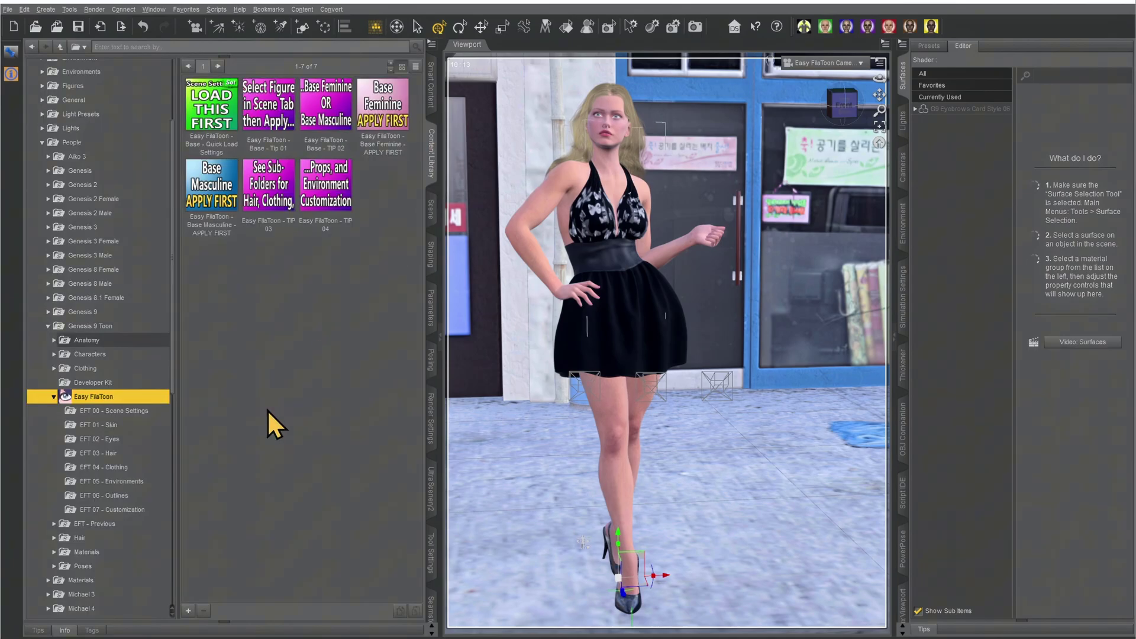
Step: Select the Genesis 9 figure's root node and convert it with the Easy FilaToon Base Feminine - APPLY FIRST script
left_click(432, 208)
left_click(116, 92)
left_click(432, 154)
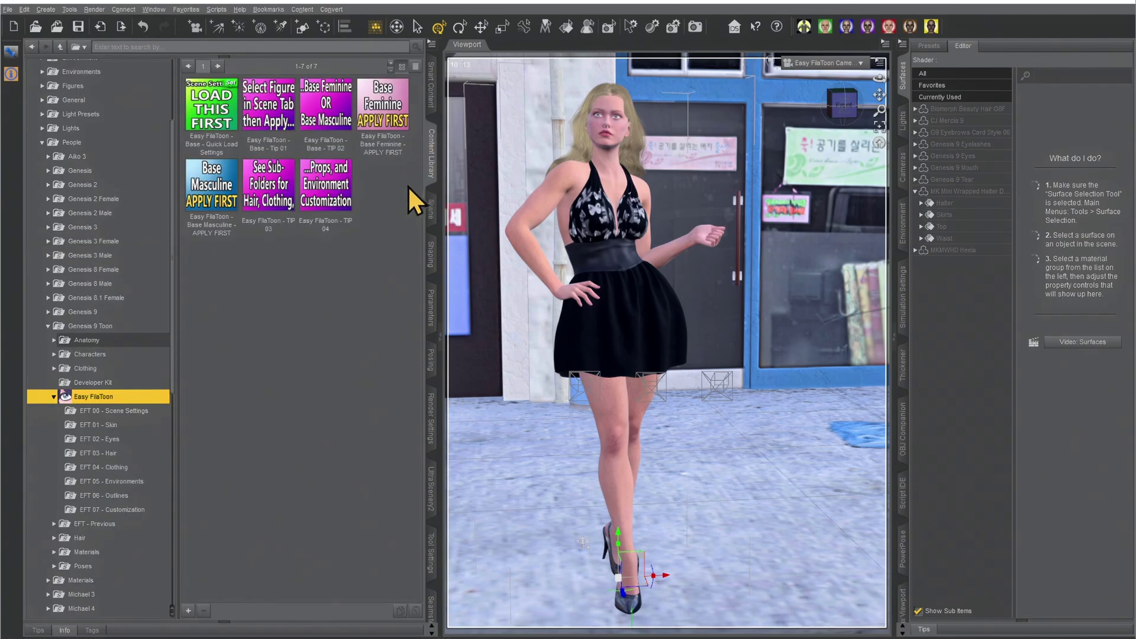
double_click(385, 115)
left_click(565, 338)
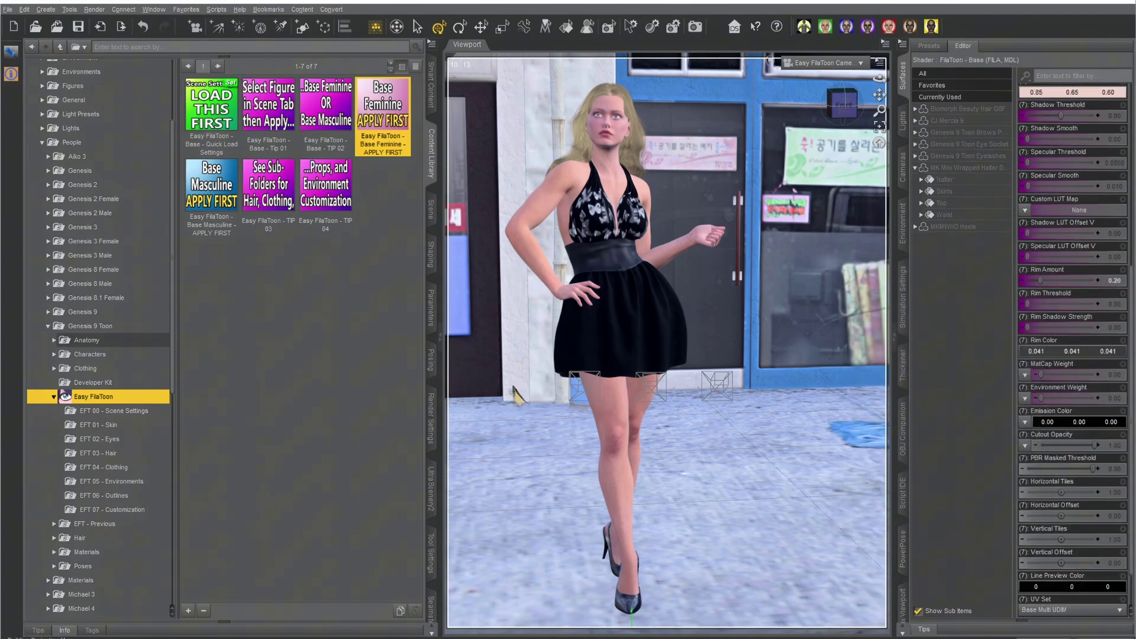
left_click(564, 361)
Step: Inspect the Genesis 9 Toon nodes under the converted figure, including the mouth and shadow plane
left_click(431, 211)
left_click(83, 184)
left_click(116, 207)
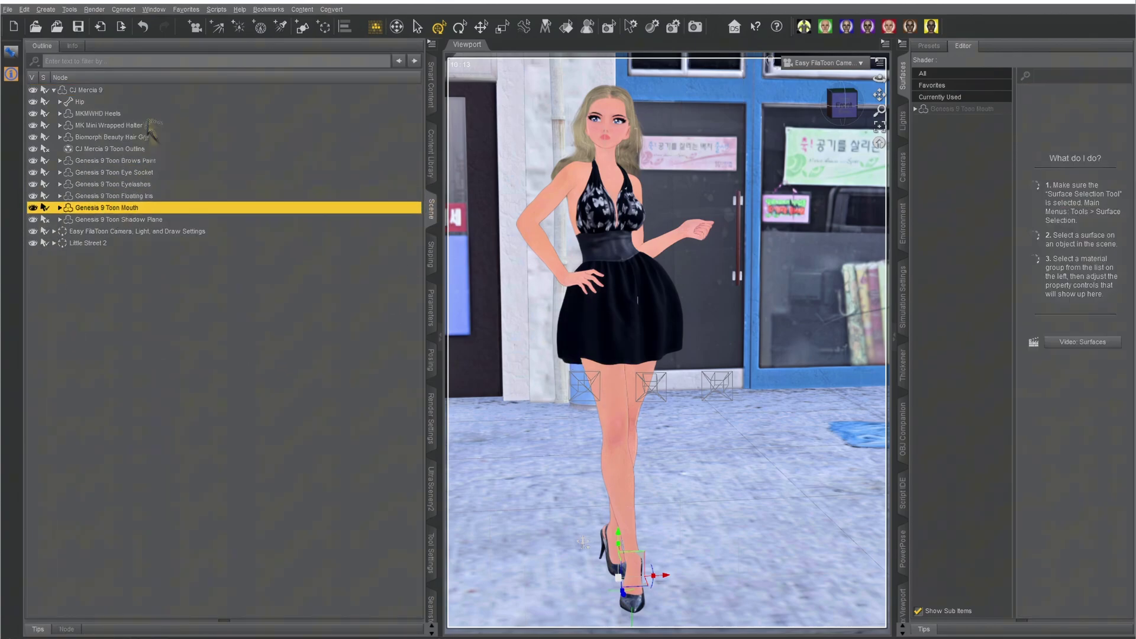
left_click(155, 219)
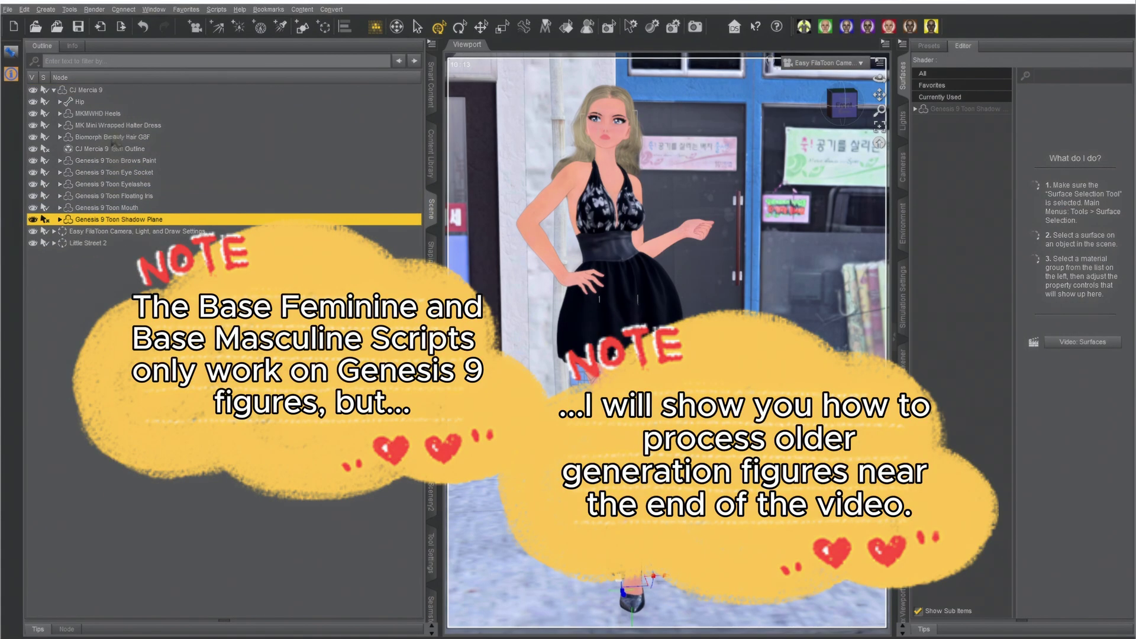
Step: Select the heels and the halter dress and apply the Easy FilaToon Base Clothing - APPLY FIRST script from EFT 04 - Clothing
left_click(113, 117)
left_click(121, 126, "ctrl")
left_click(431, 153)
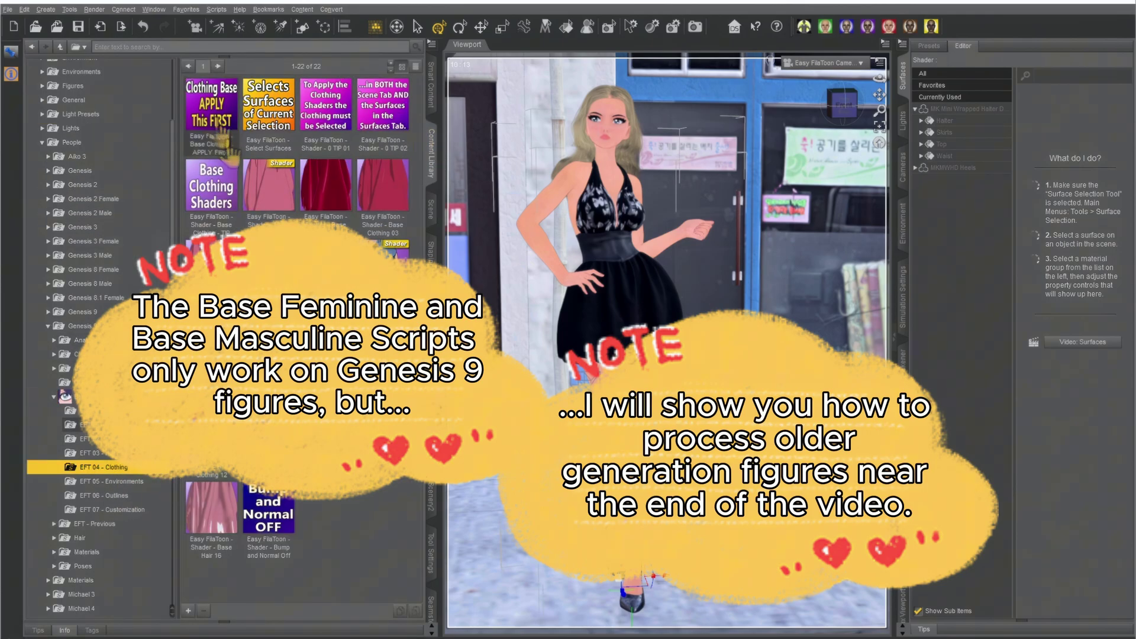
double_click(220, 118)
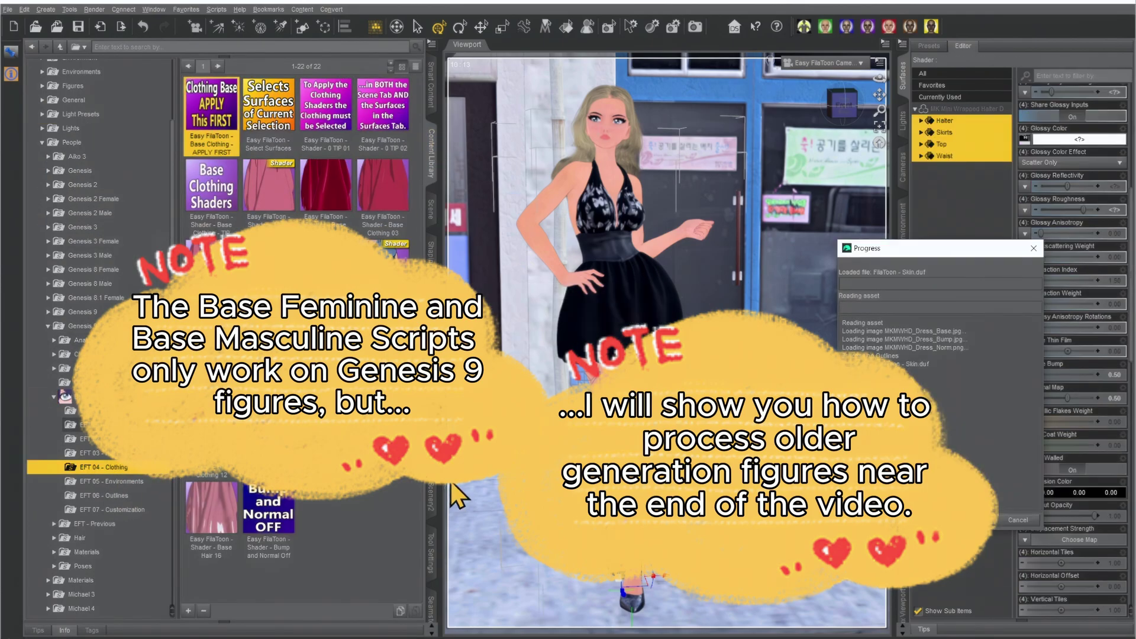
Step: Select the Biomorph Beauty Hair and apply the Base Hair - APPLY FIRST script from EFT 03 - Hair to its surfaces
left_click(431, 210)
left_click(119, 137)
left_click(431, 153)
left_click(95, 452)
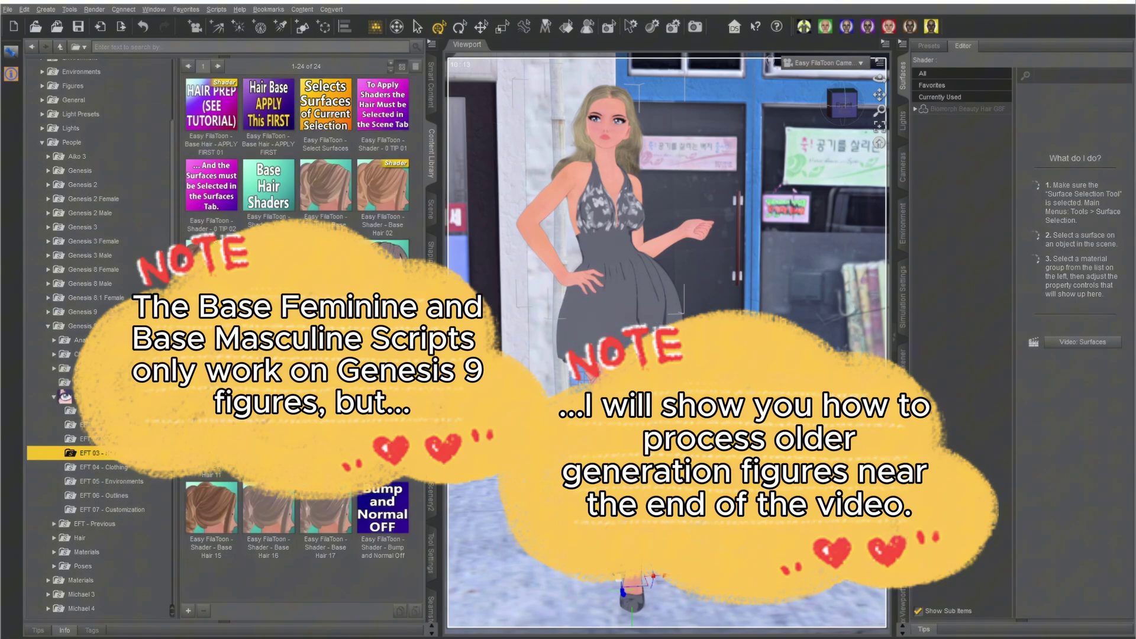
left_click(962, 109)
double_click(268, 103)
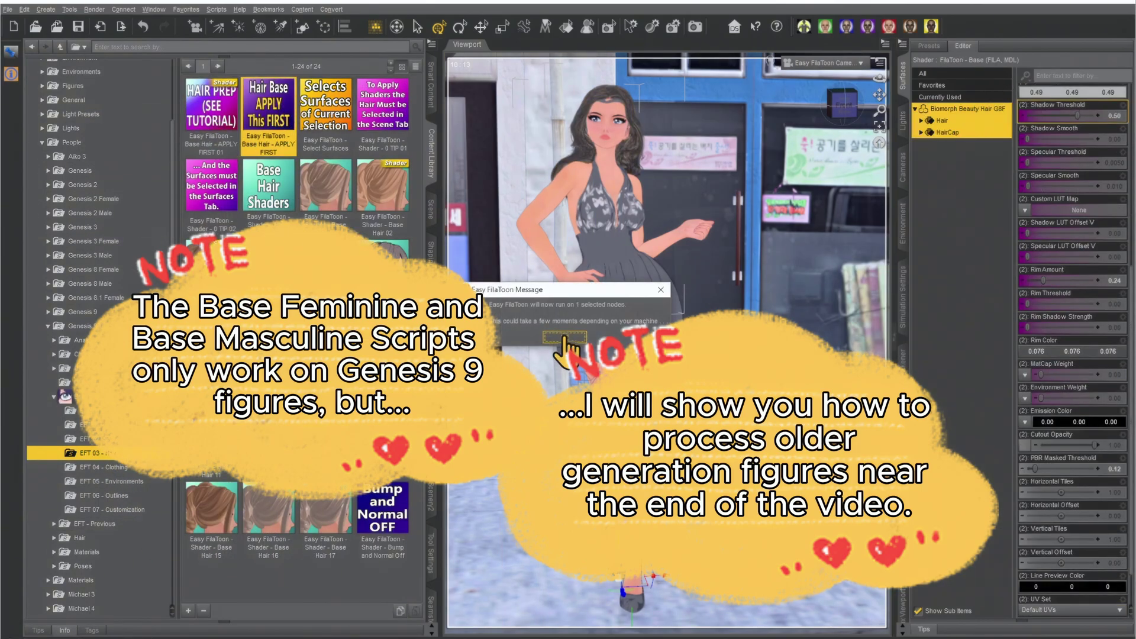
left_click(566, 337)
left_click(947, 133)
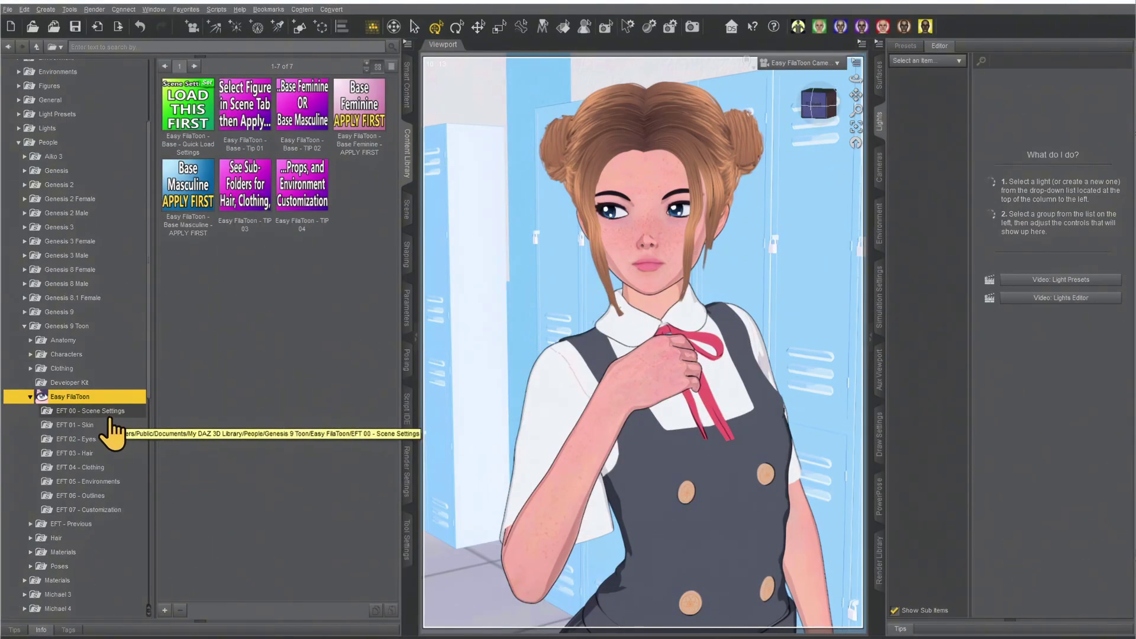
Step: Open EFT 00 - Scene Settings and try the Filament Draw Options presets 00 Default and A through D on the locker scene
left_click(111, 414)
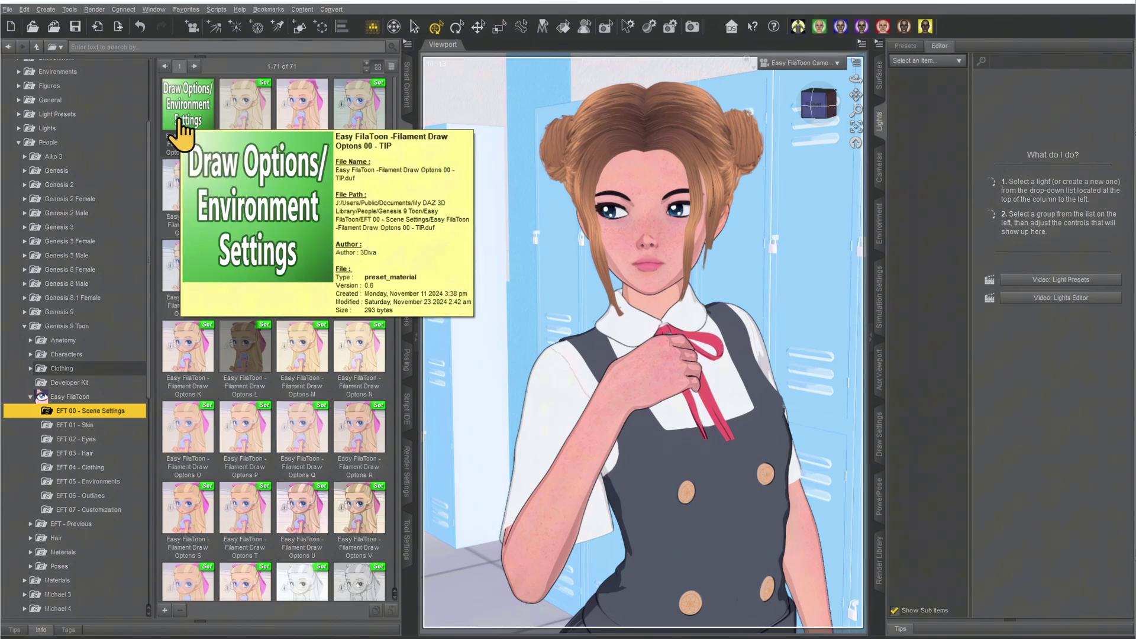
double_click(245, 112)
double_click(304, 112)
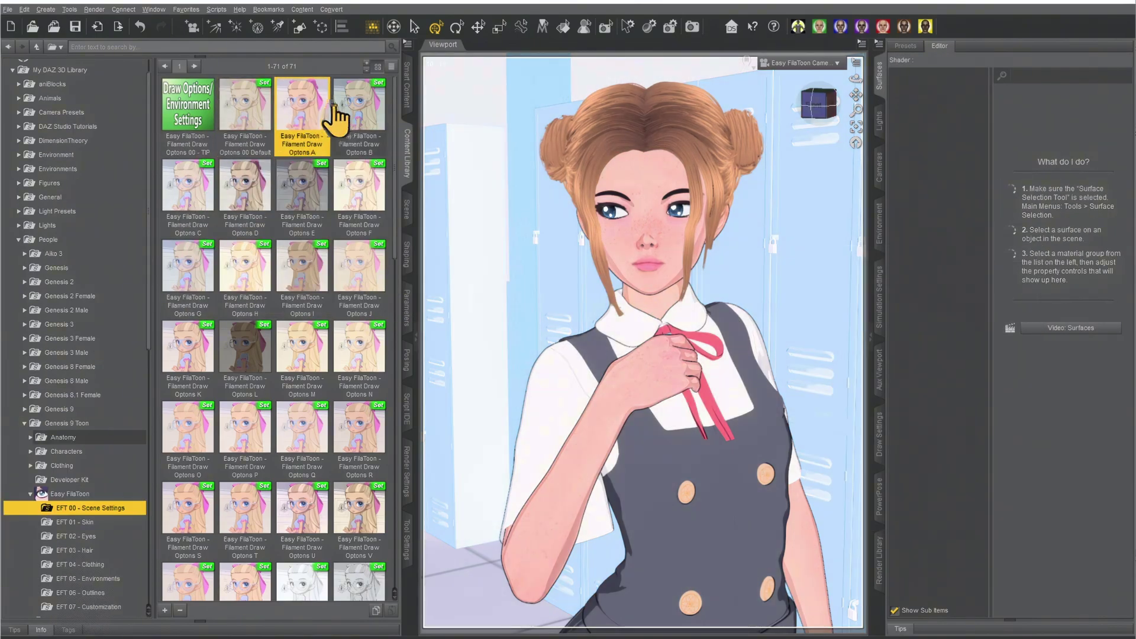
double_click(355, 116)
double_click(181, 195)
double_click(237, 196)
Step: Try the Filament Draw Options presets K through R from EFT 00 - Scene Settings on the scene
left_click(109, 510)
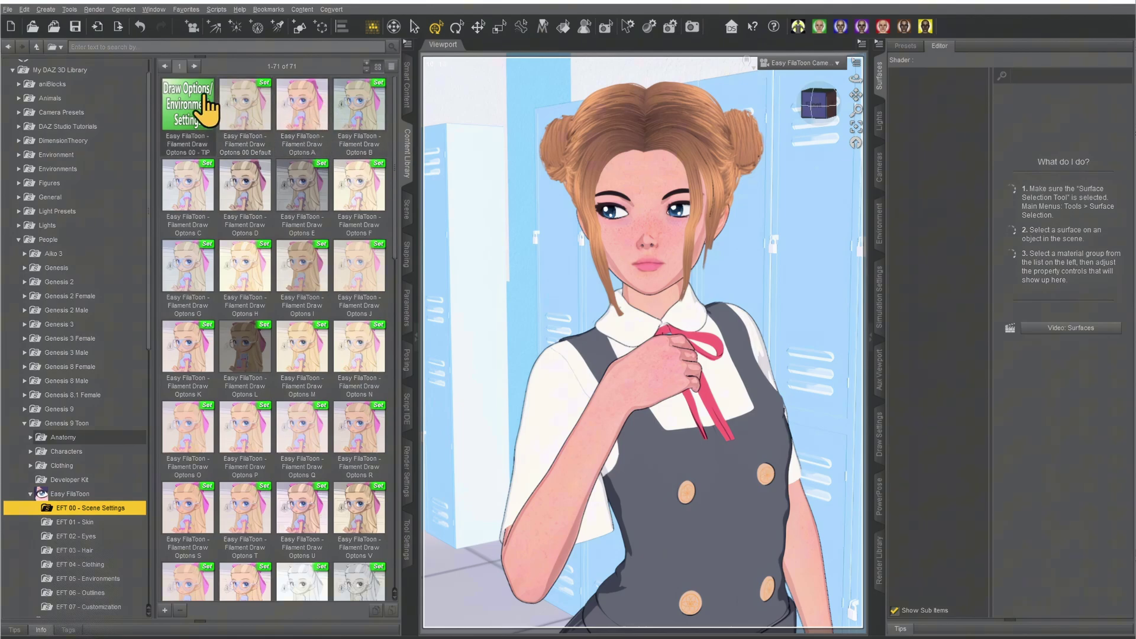
double_click(188, 355)
double_click(243, 364)
double_click(283, 367)
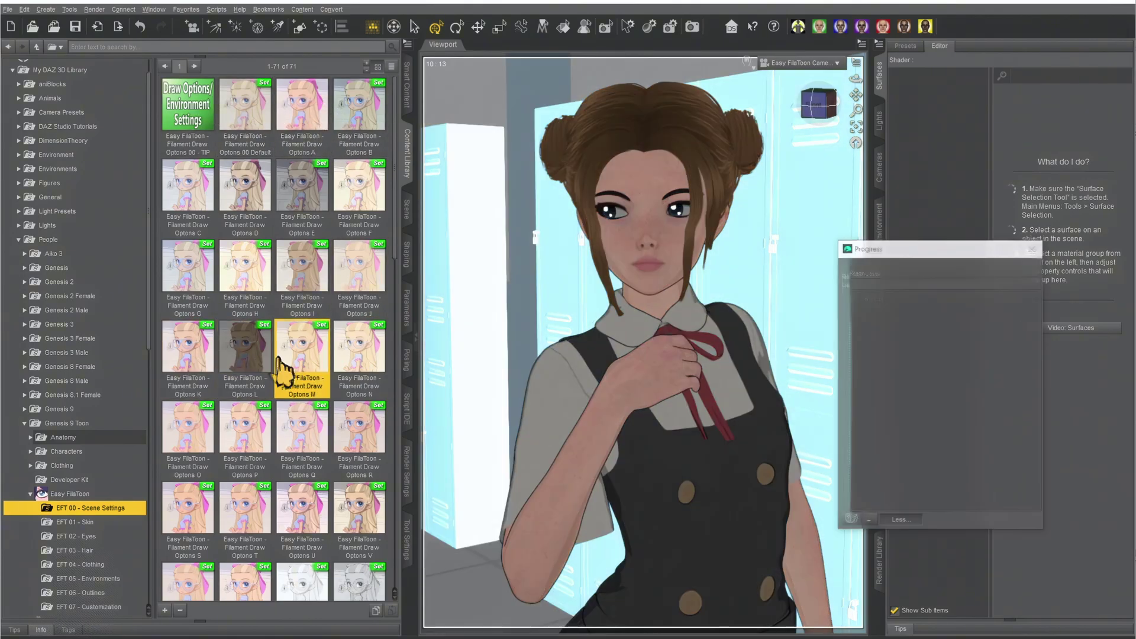
double_click(349, 364)
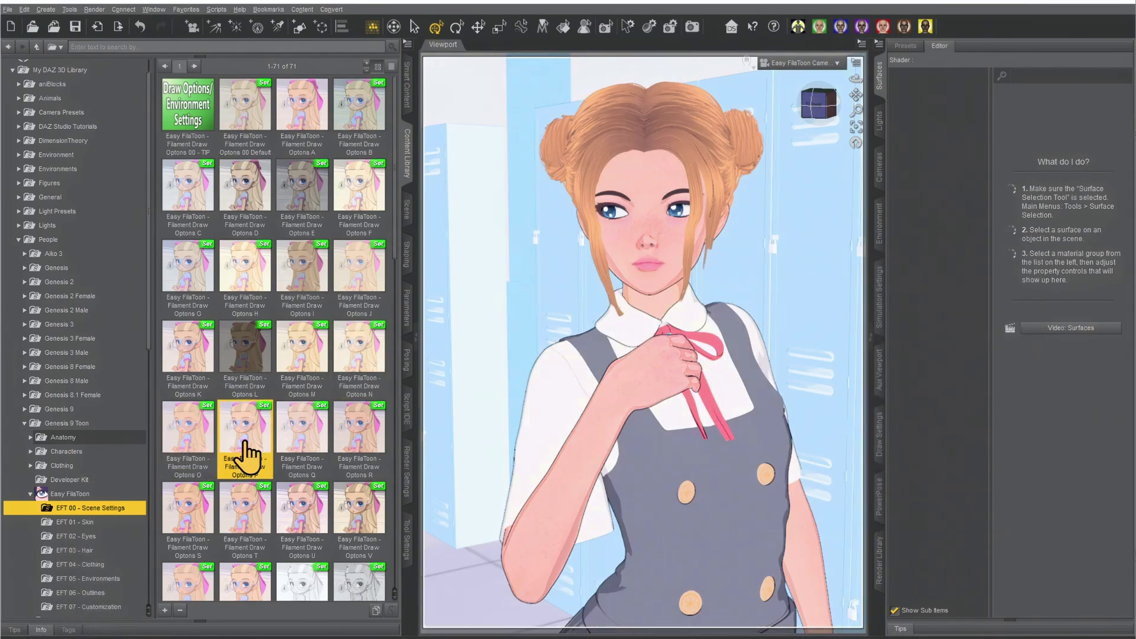
double_click(299, 441)
double_click(355, 447)
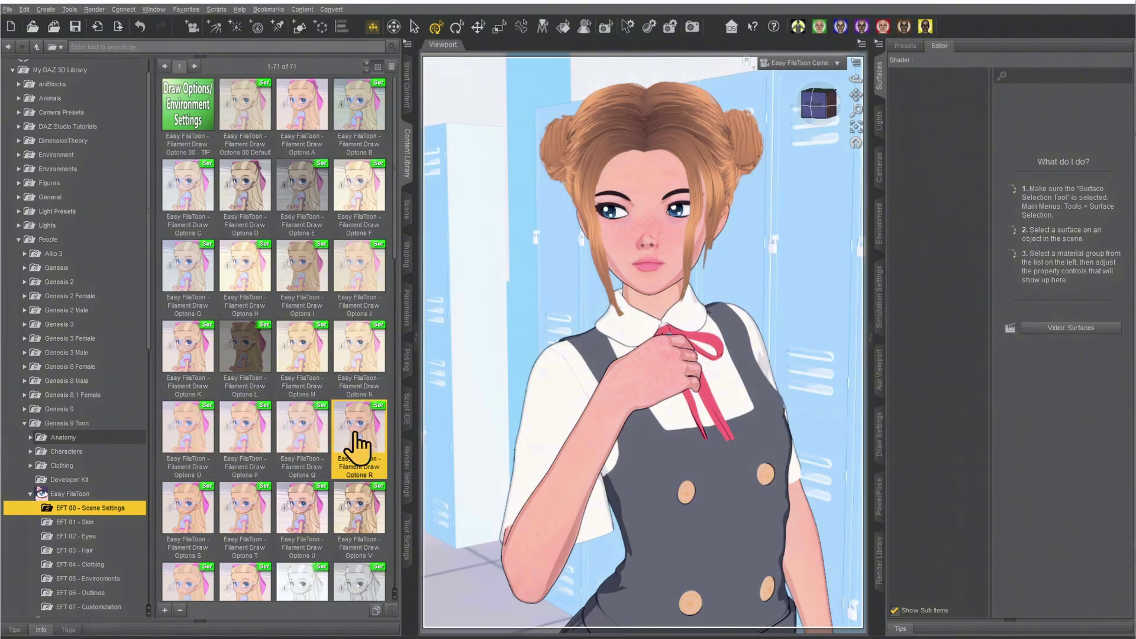
Step: Try the Filament Draw Options presets S through Z on the scene, ending with the black-and-white looks
double_click(189, 540)
double_click(225, 533)
double_click(301, 531)
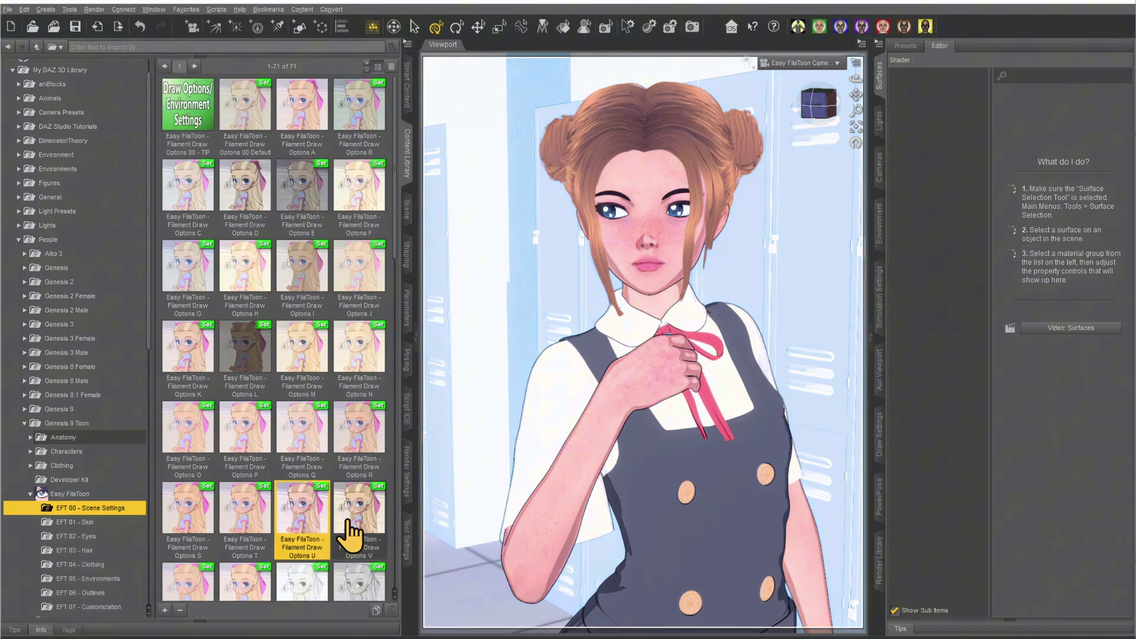
double_click(353, 529)
scroll(254, 461, "down", 3)
double_click(203, 375)
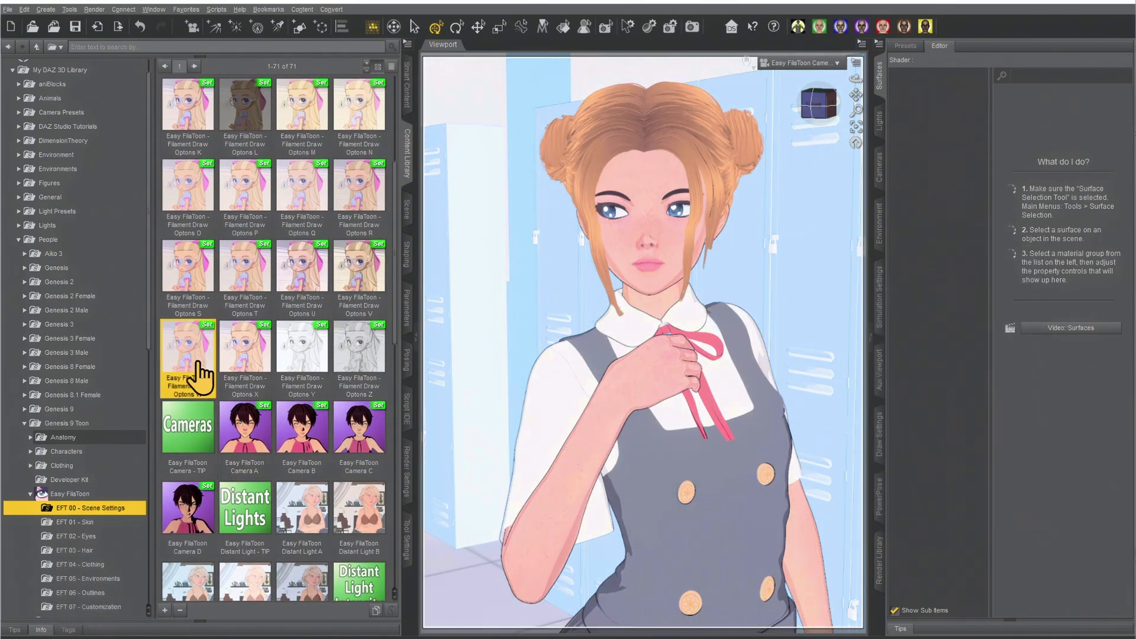
double_click(240, 358)
double_click(297, 355)
double_click(357, 358)
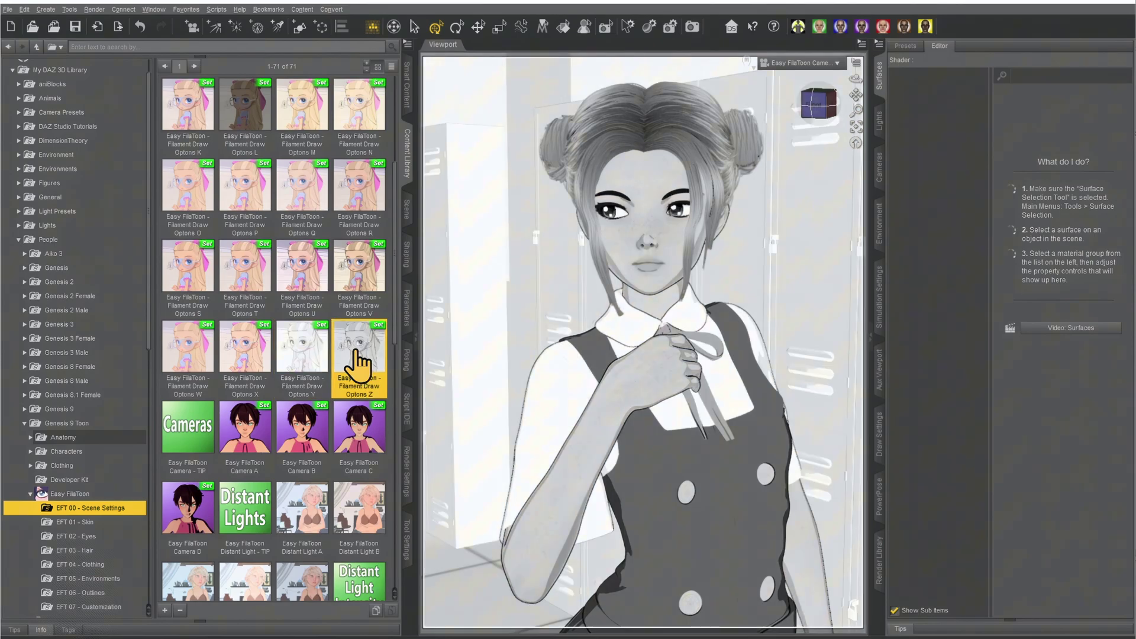
Step: Apply the Easy FilaToon Filament Draw Options R preset to the scene
scroll(344, 396, "down", 3)
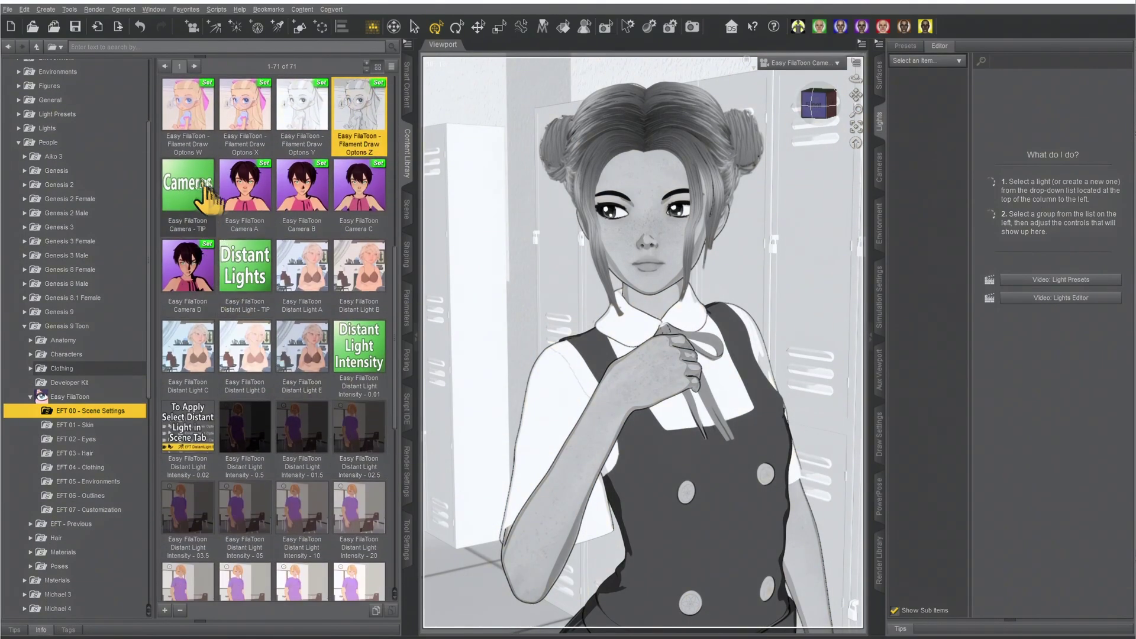
scroll(214, 202, "up", 3)
double_click(364, 198)
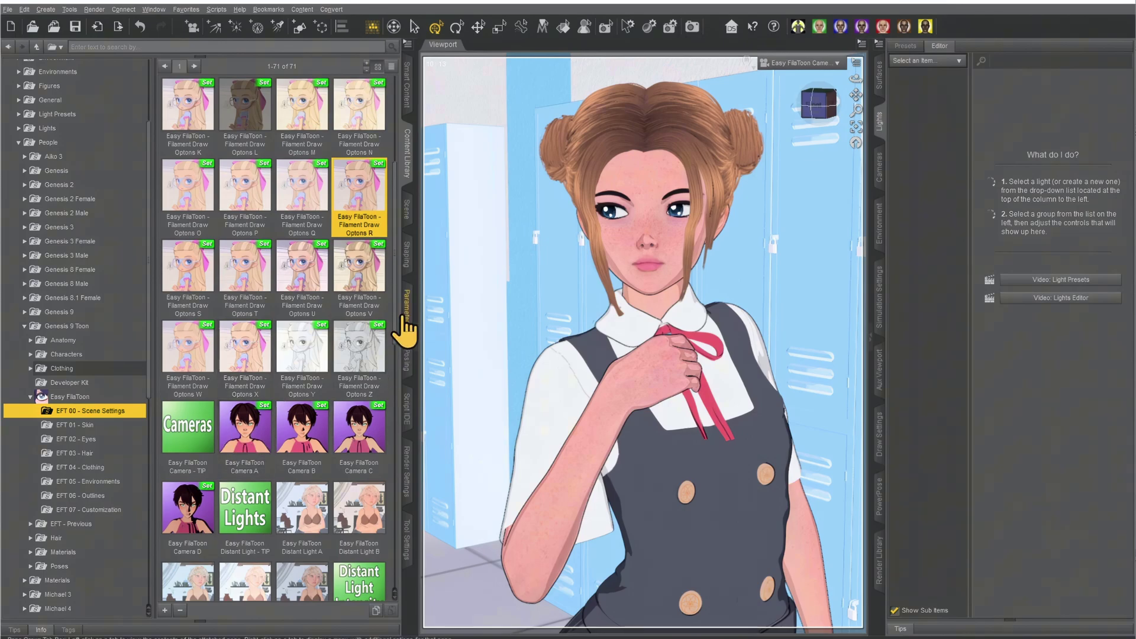
Step: Load the Easy FilaToon Camera A, B, C and D presets into the scene
scroll(395, 355, "down", 2)
mouse_move(203, 335)
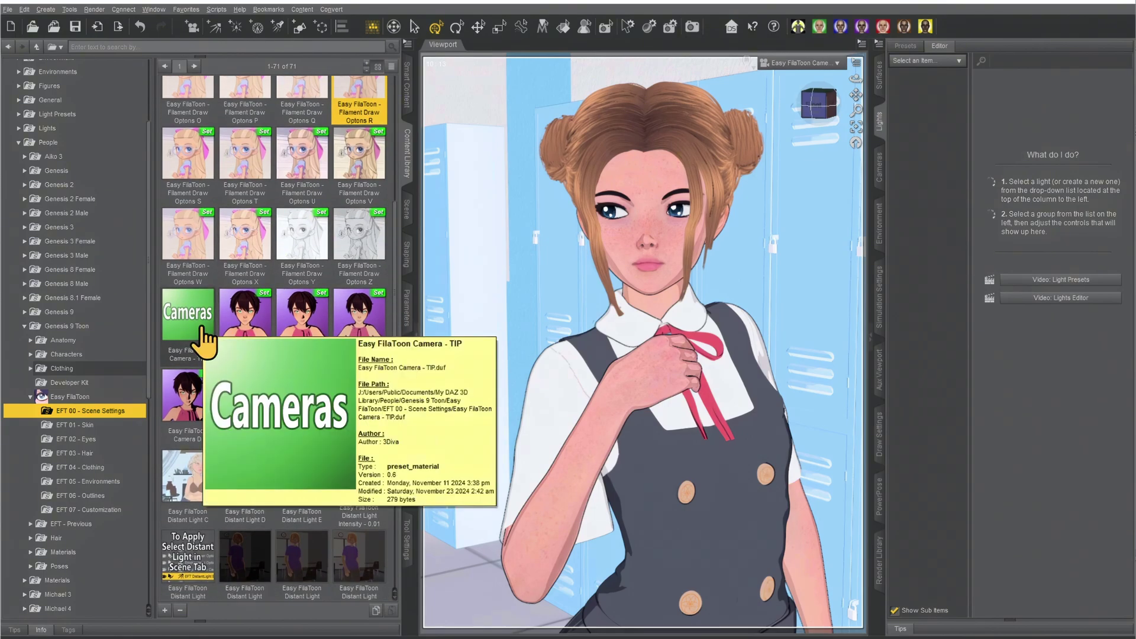
mouse_move(356, 326)
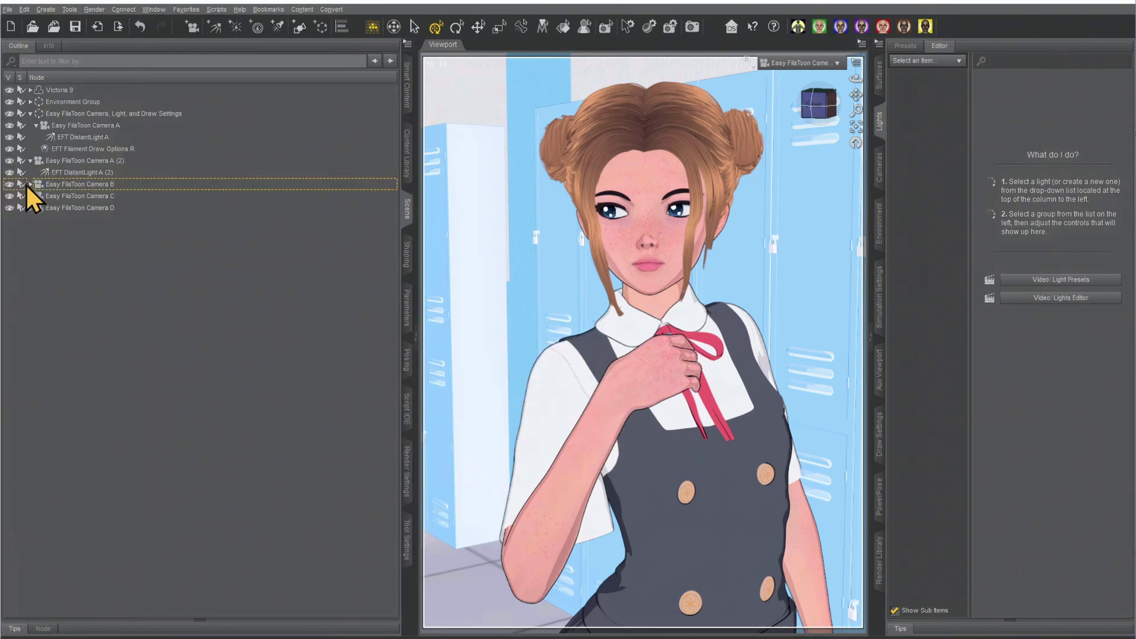
Step: Expand Easy FilaToon Cameras B, C and D in the scene to examine their parented distant lights, and select EFT DistantLight D
double_click(76, 184)
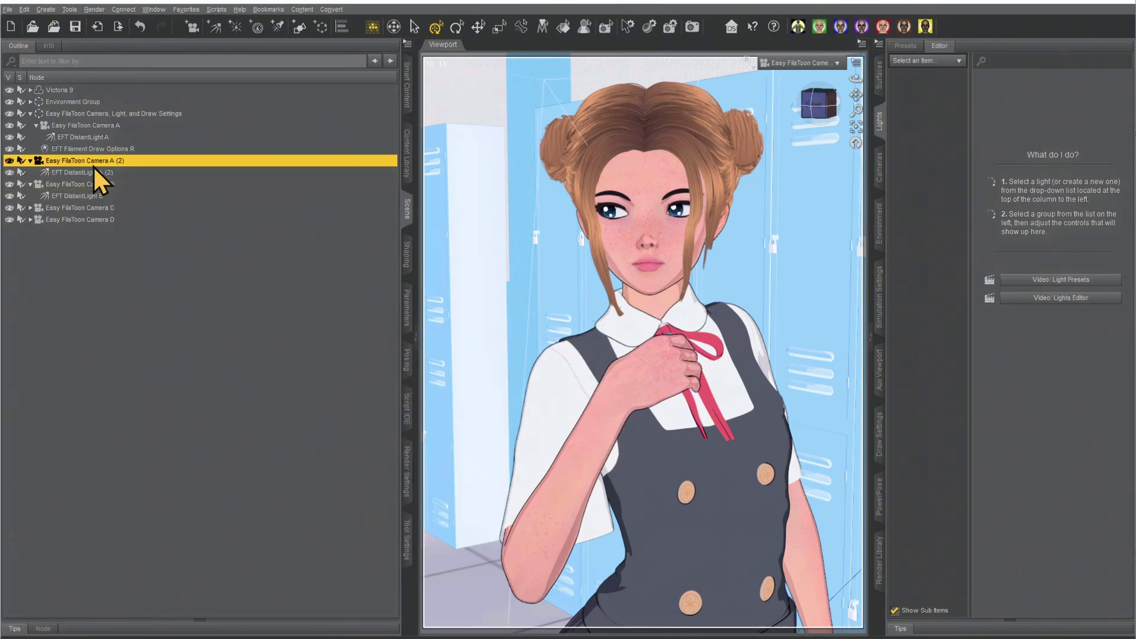
left_click(76, 196)
left_click(67, 212)
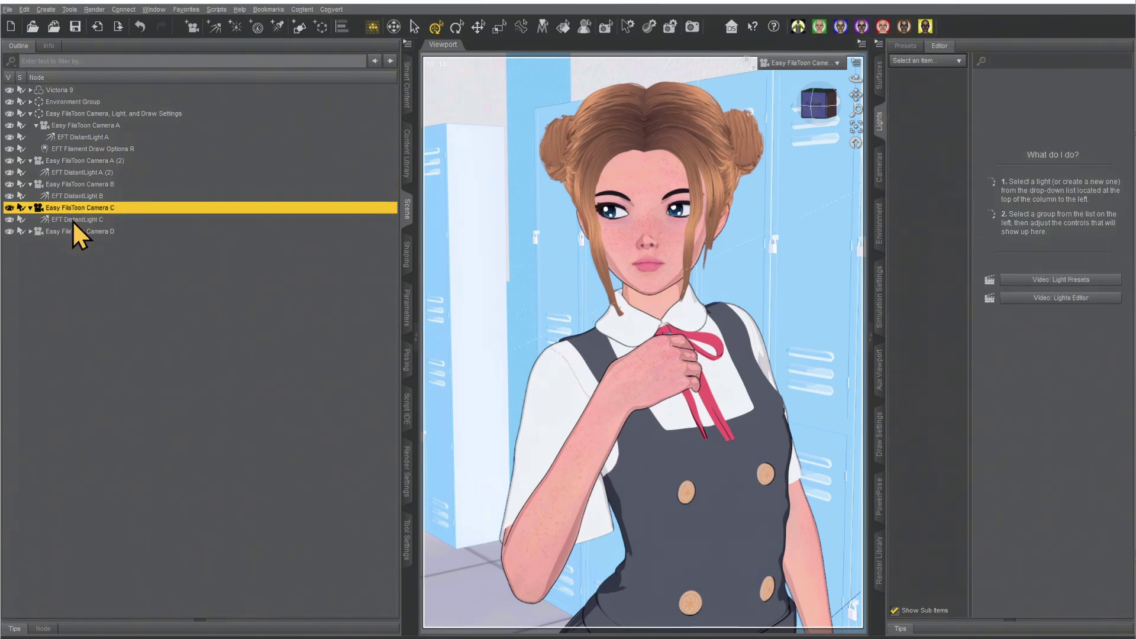
left_click(72, 220)
left_click(29, 232)
left_click(48, 235)
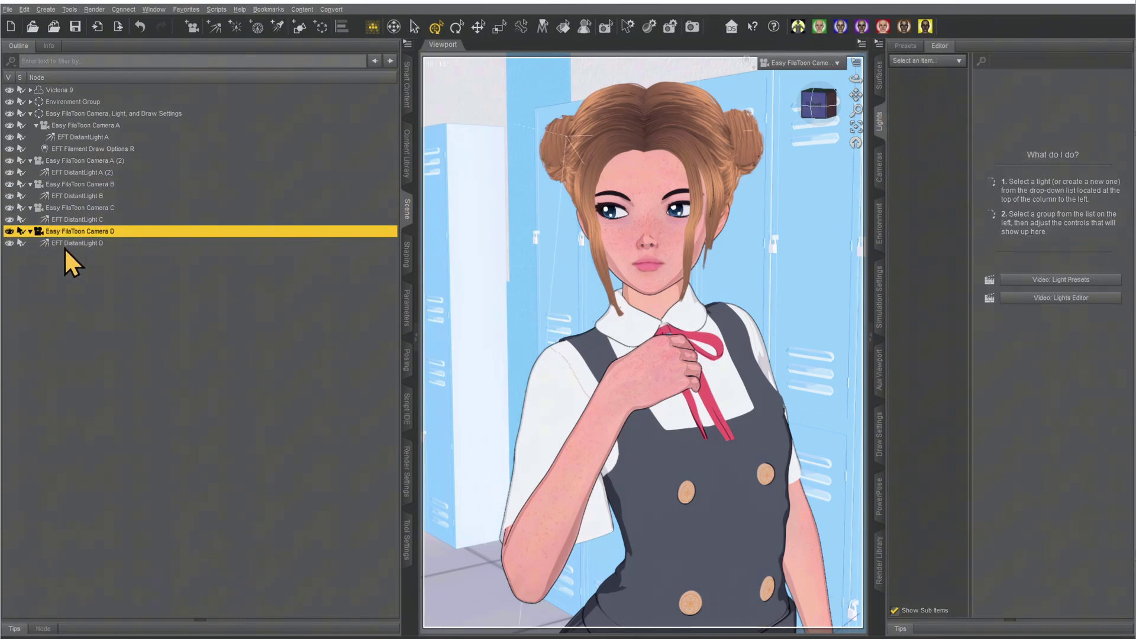
left_click(63, 247)
Step: Hide EFT DistantLight A under the original Easy FilaToon Camera A
left_click(9, 138)
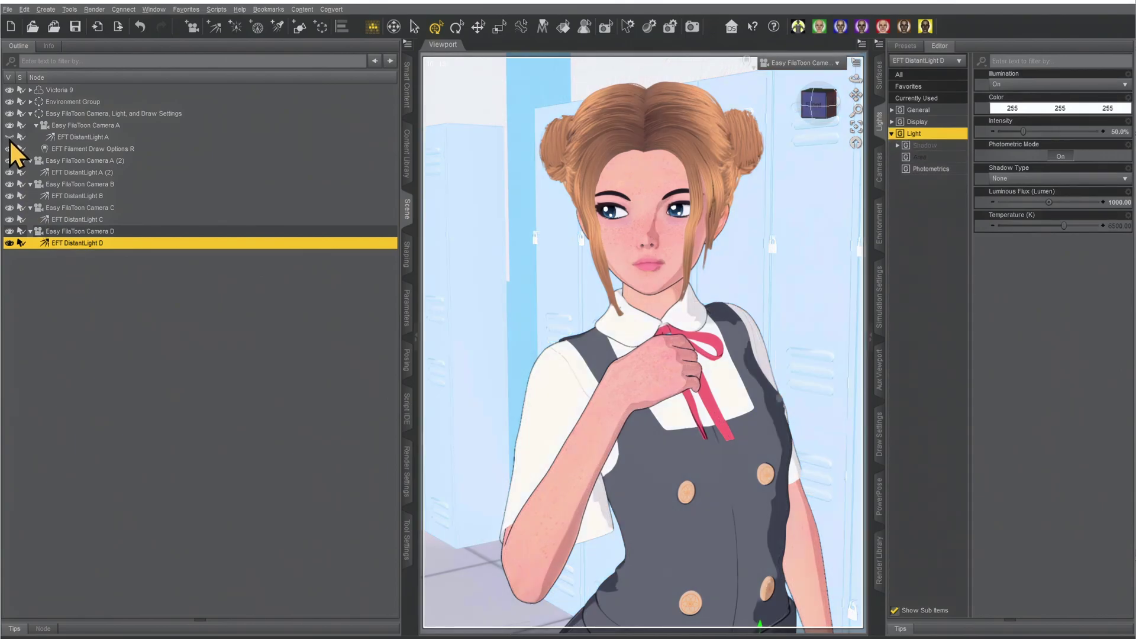
Step: Hide EFT DistantLight A (2), B, C and D one by one, and show the original EFT DistantLight A again
left_click(9, 172)
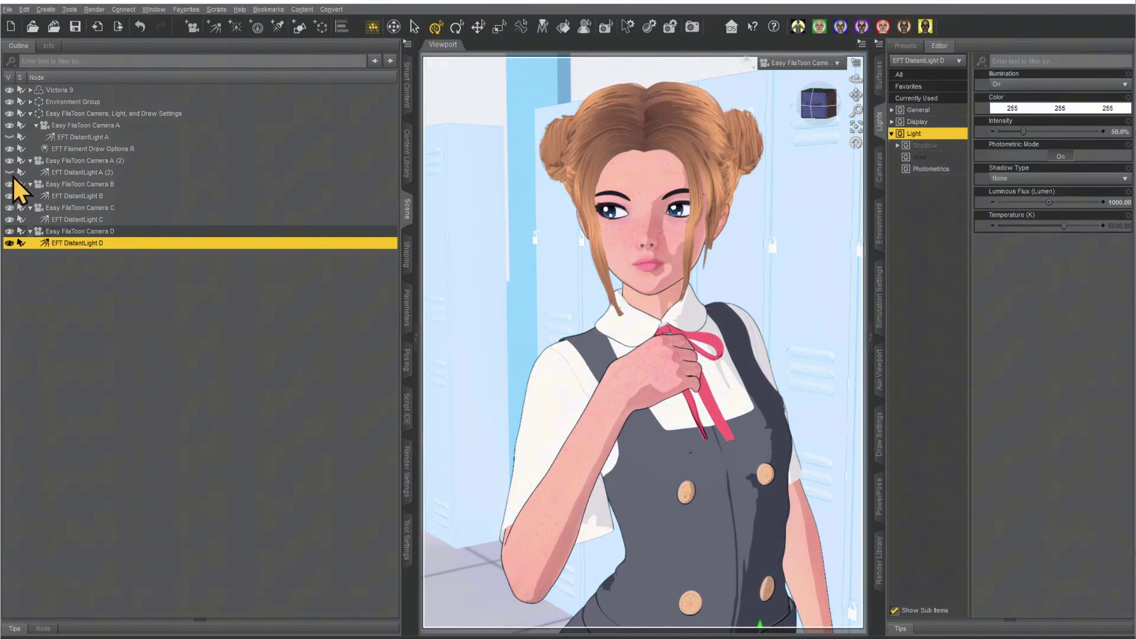
left_click(9, 196)
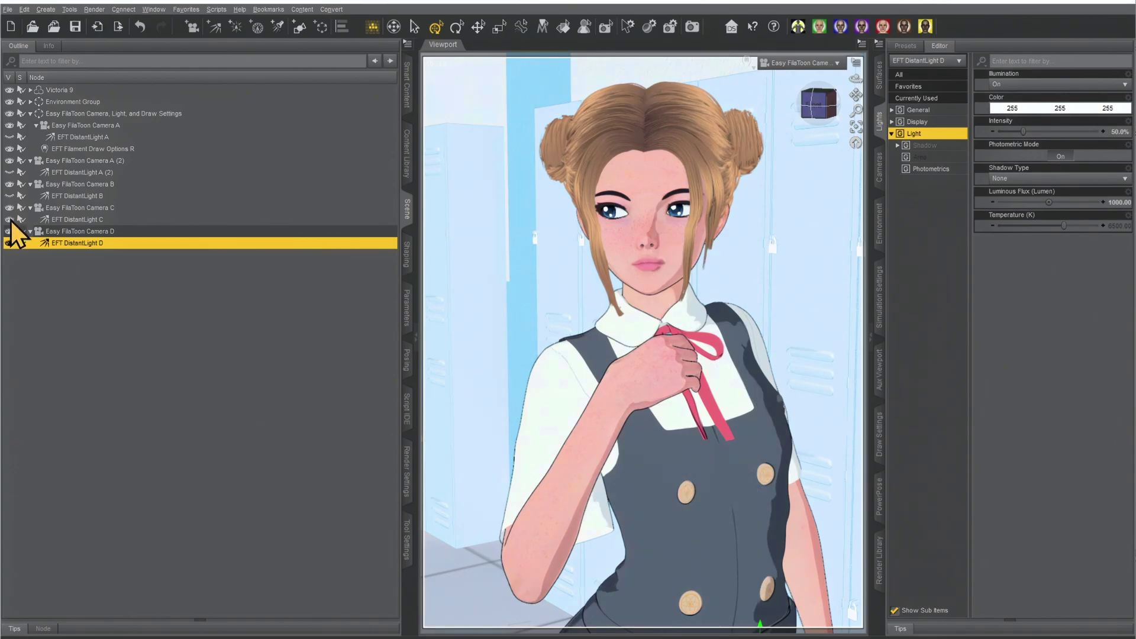
left_click(10, 220)
left_click(9, 241)
left_click(9, 138)
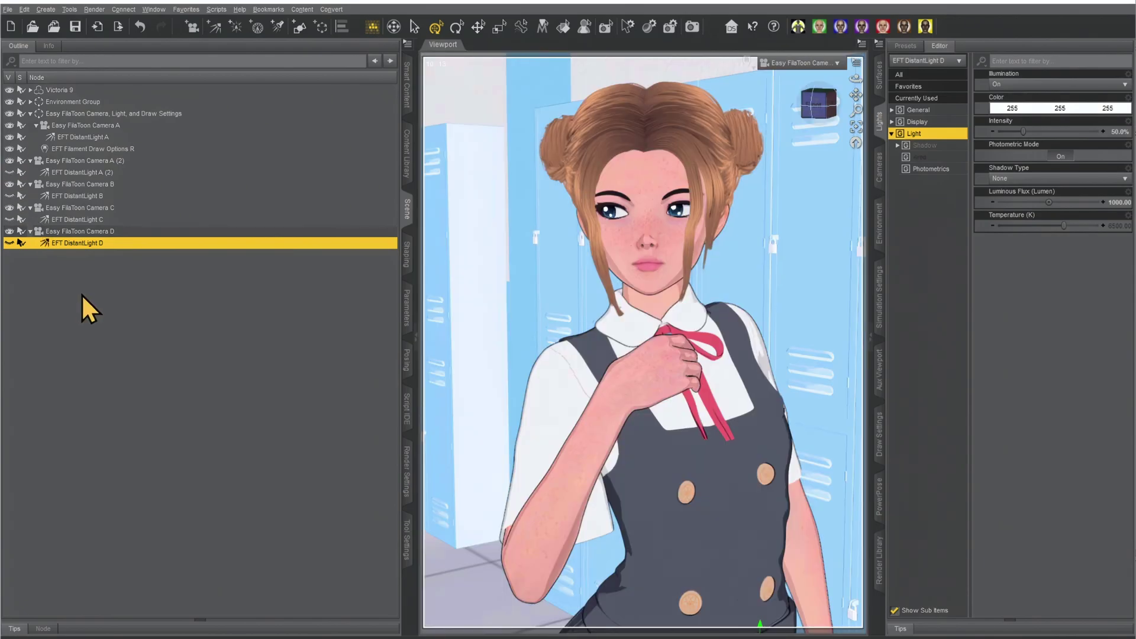
Step: Delete Easy FilaToon Cameras A (2), B, C and D from the scene together with their distant lights
left_click_drag(84, 299, 118, 158)
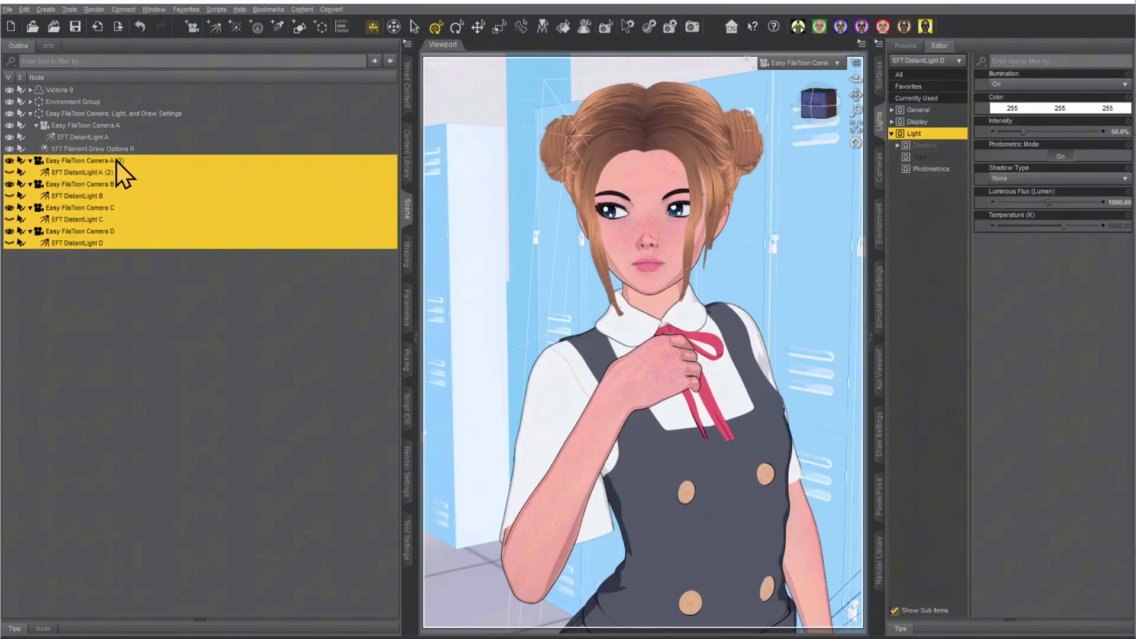
right_click(116, 160)
left_click(159, 195)
key("Delete")
Step: Load the Easy FilaToon Distant Light A, B, C, D and E presets from the EFT 00 - Scene Settings folder
left_click(407, 154)
left_click(309, 329)
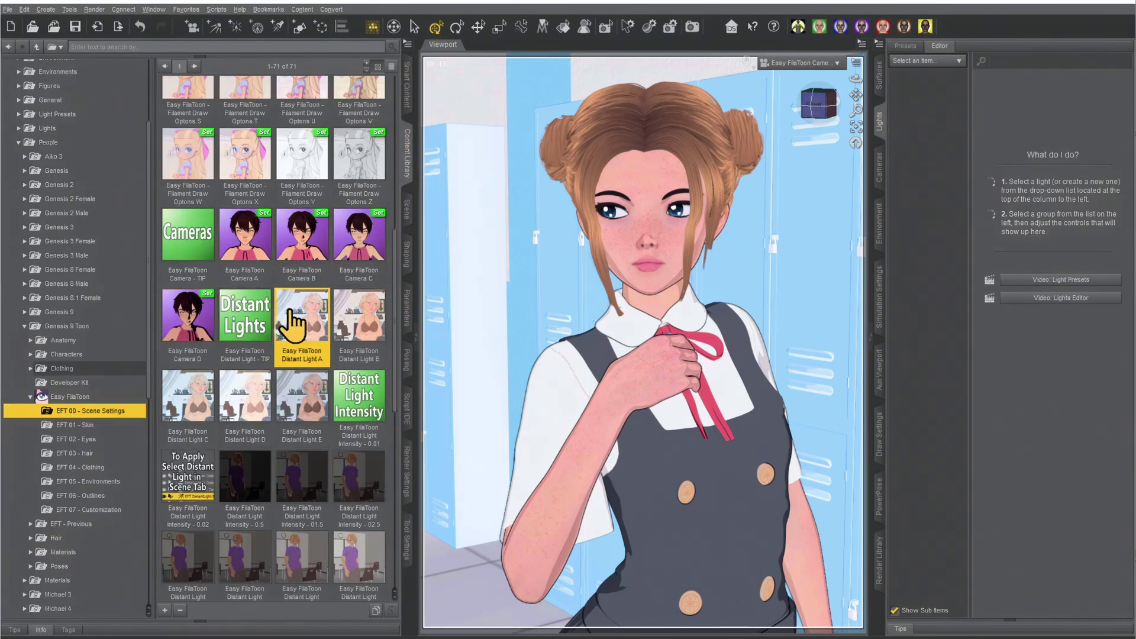
double_click(313, 322)
double_click(350, 325)
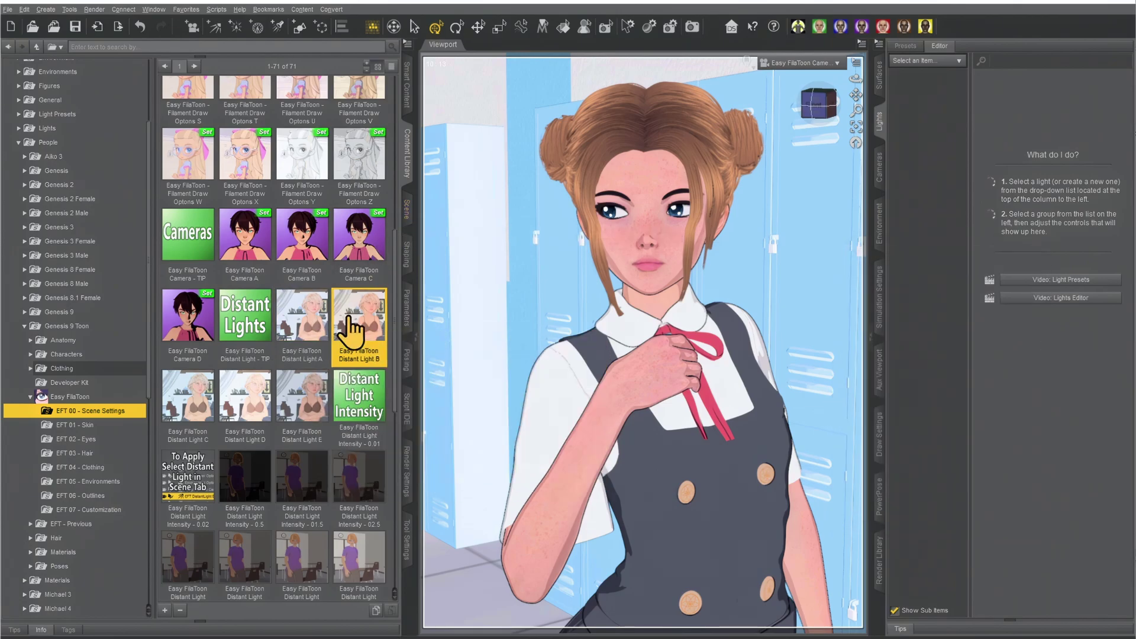
double_click(185, 407)
double_click(240, 408)
double_click(299, 404)
Step: Hide EFT DistantLight A under Easy FilaToon Camera A, and frame the figure's head in Perspective View
left_click(407, 212)
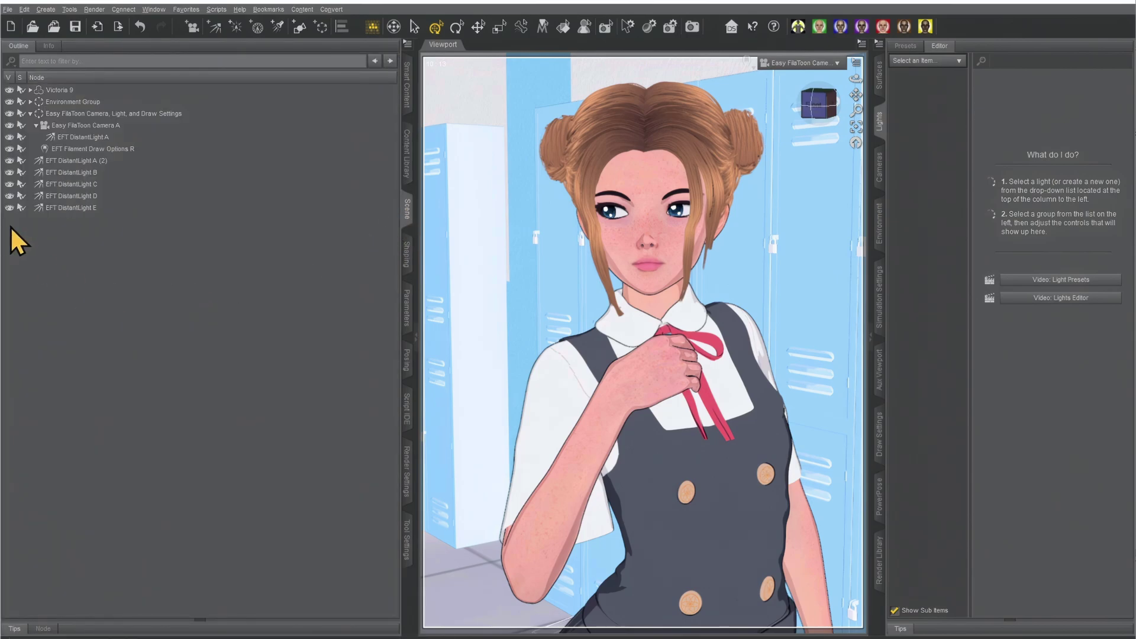
left_click(9, 138)
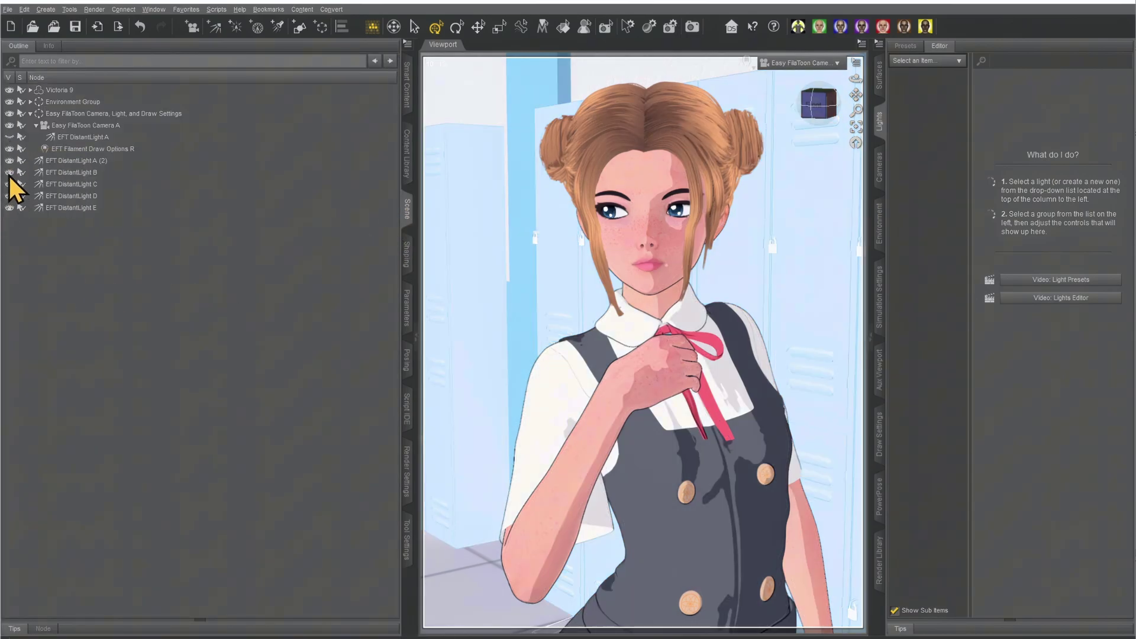
left_click(808, 64)
left_click(808, 72)
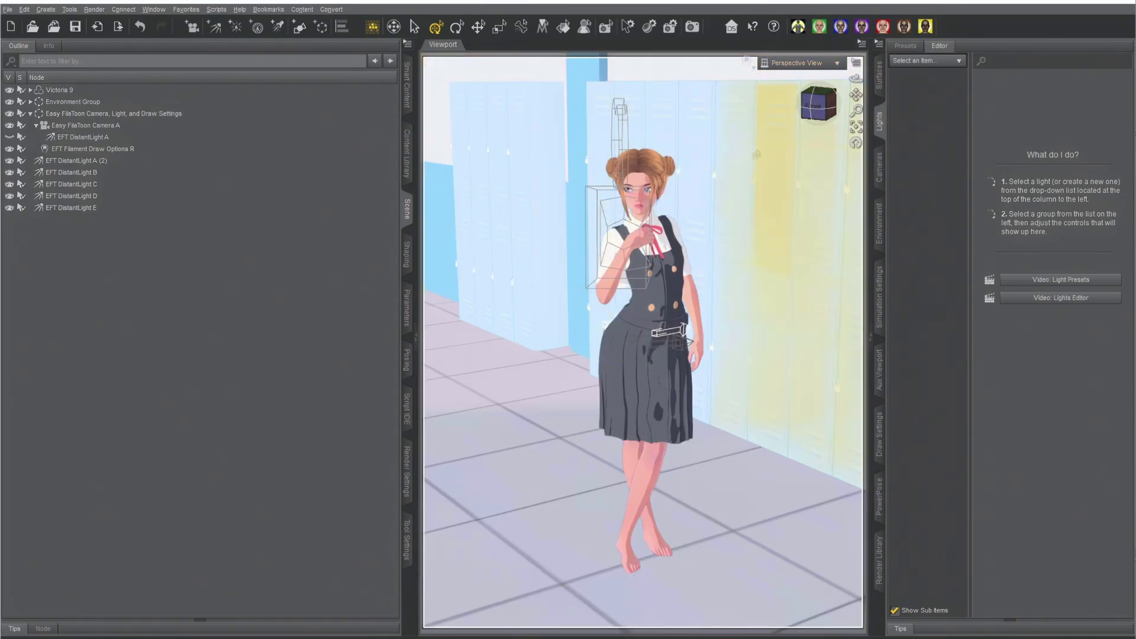
left_click(654, 194)
left_click(857, 128)
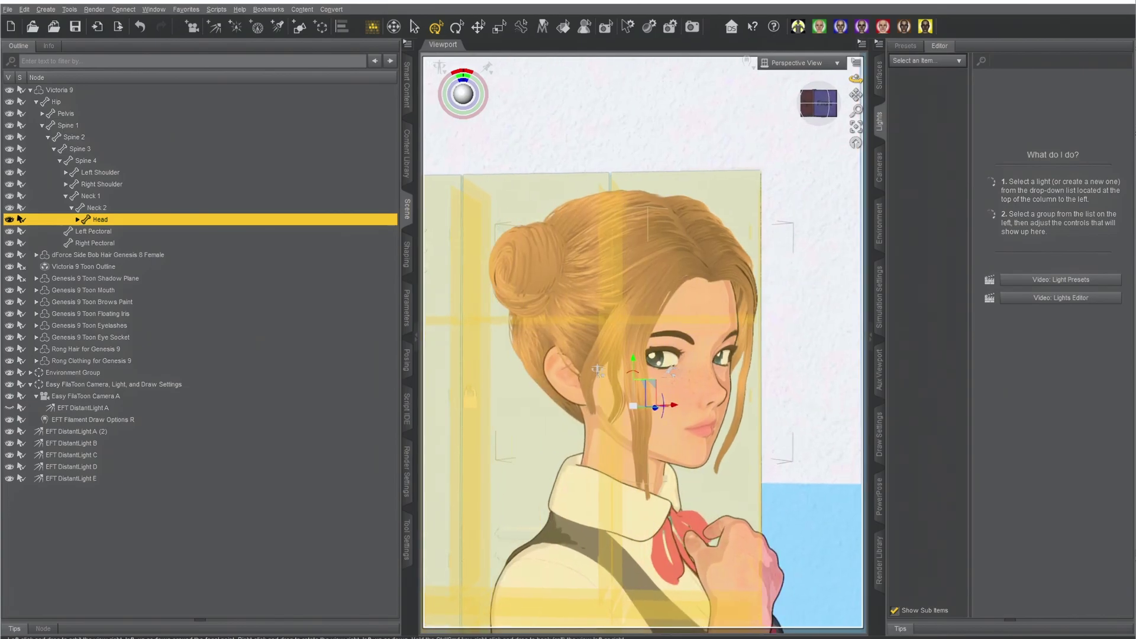
left_click_drag(855, 95, 856, 83)
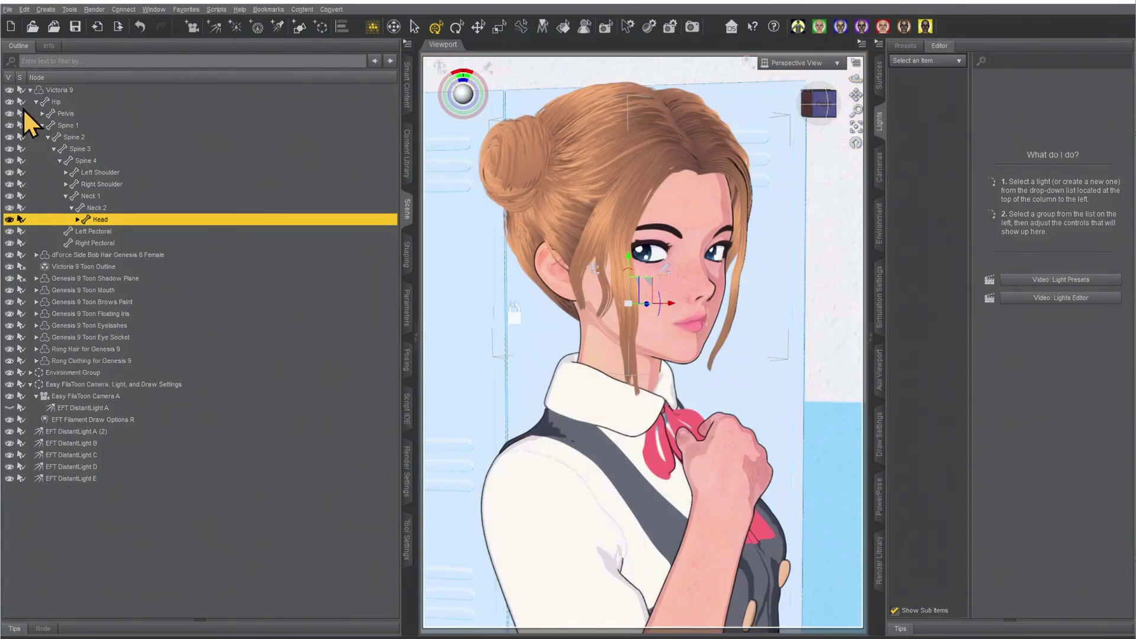
left_click(31, 90)
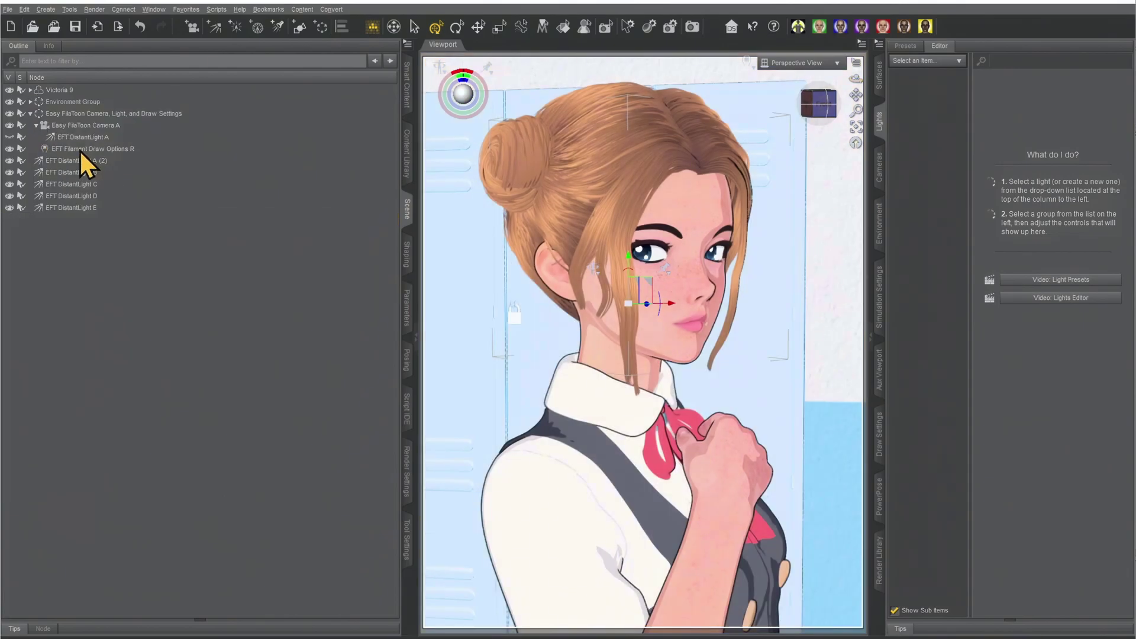
Step: Hide EFT DistantLight A (2), B, C, D and E in turn to compare their lighting, and show EFT DistantLight A again
left_click(10, 161)
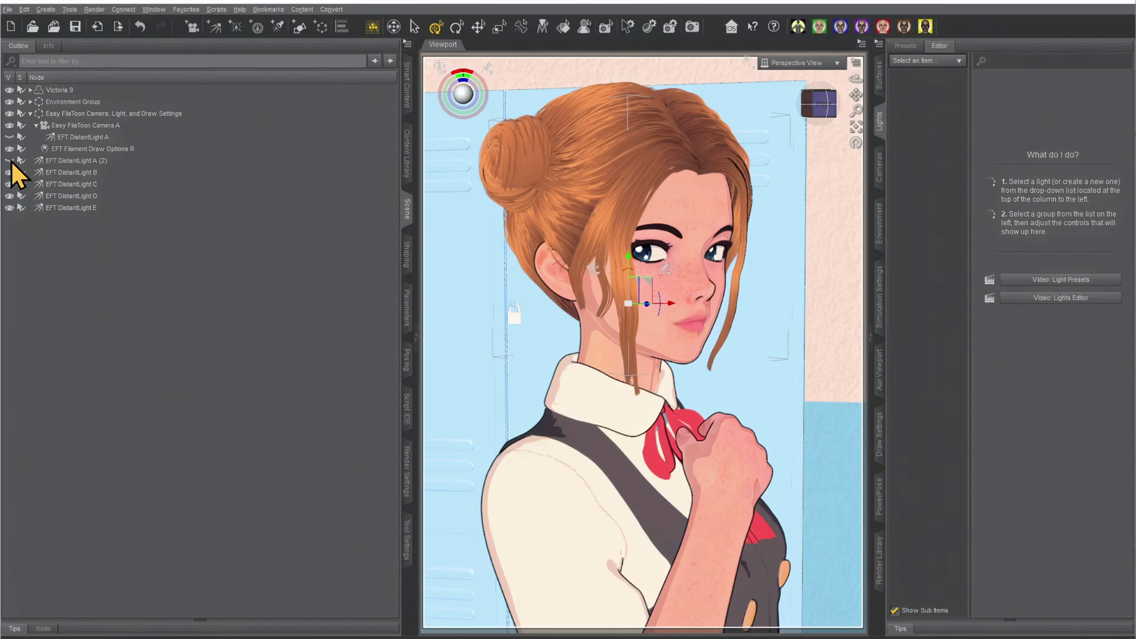
left_click(10, 173)
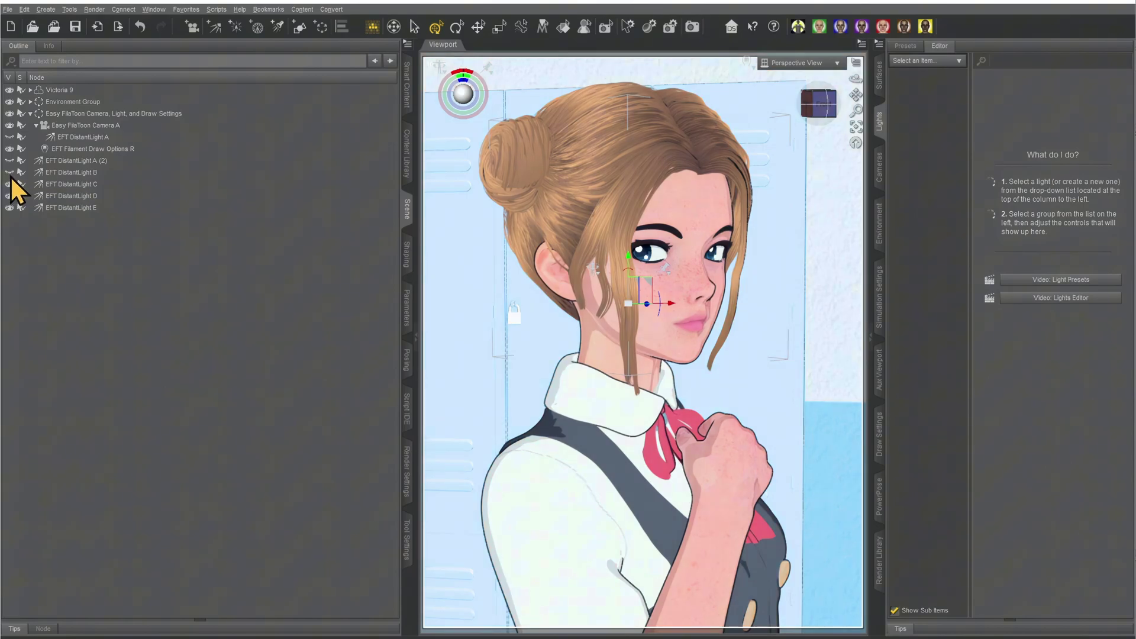
left_click(10, 185)
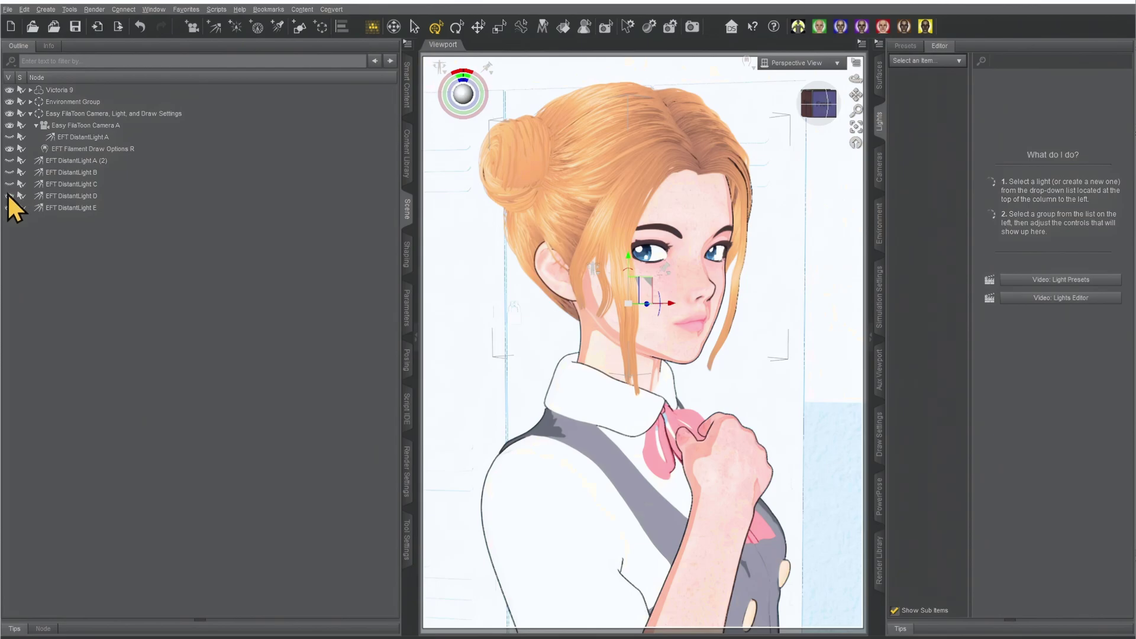
left_click(9, 196)
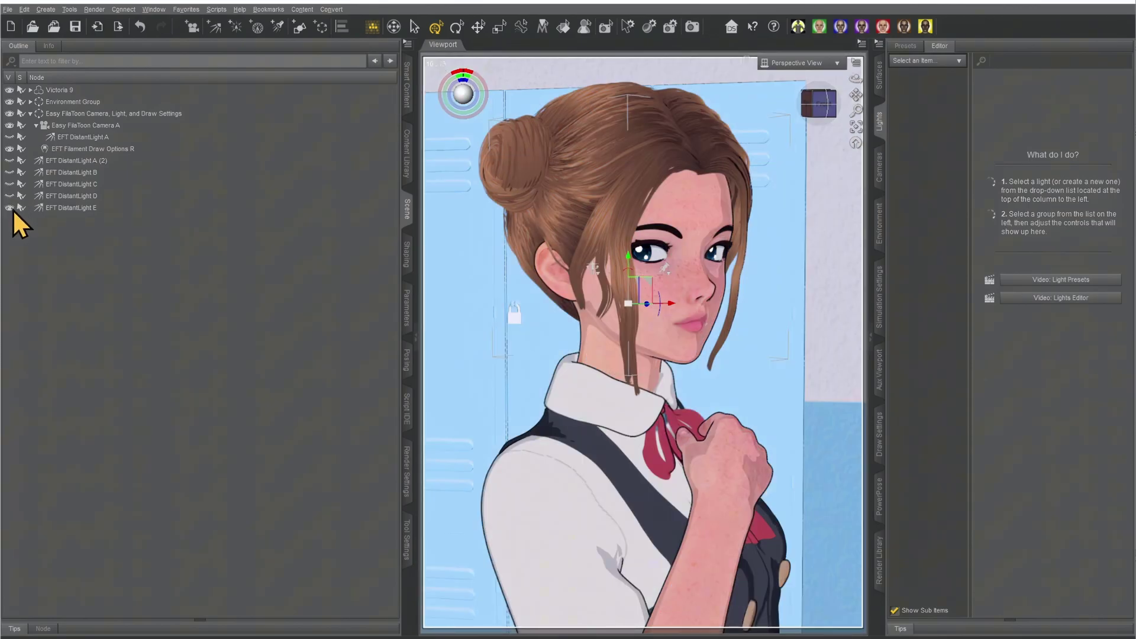
left_click(10, 209)
left_click(9, 137)
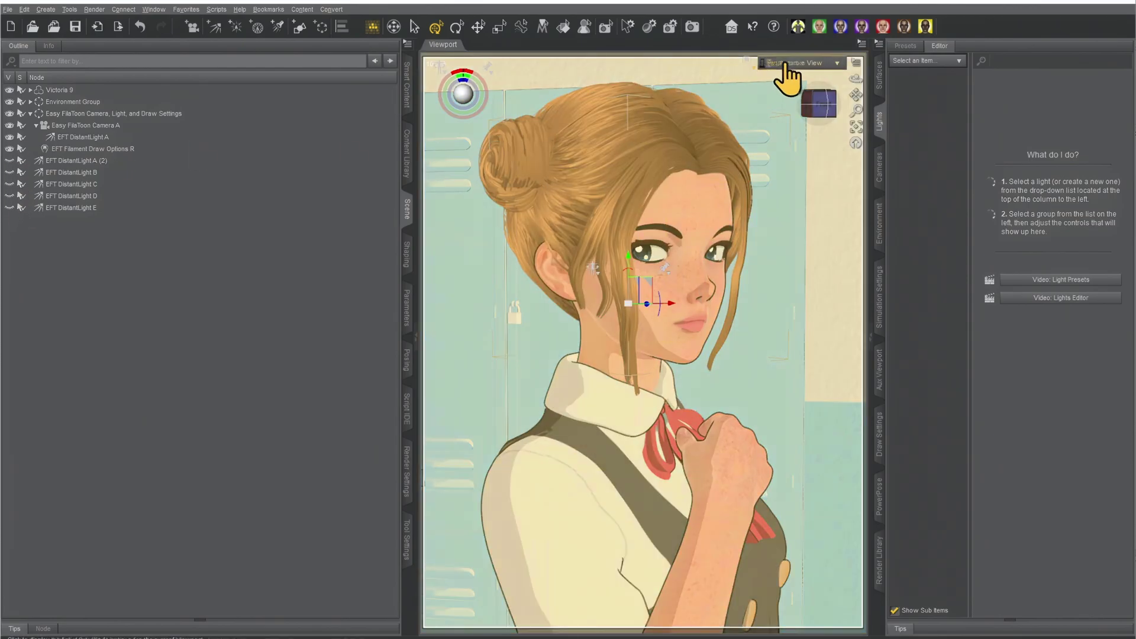
Step: Return the viewport to Easy FilaToon Camera A and delete EFT DistantLight A (2), B, C, D and E
left_click(799, 63)
left_click(809, 161)
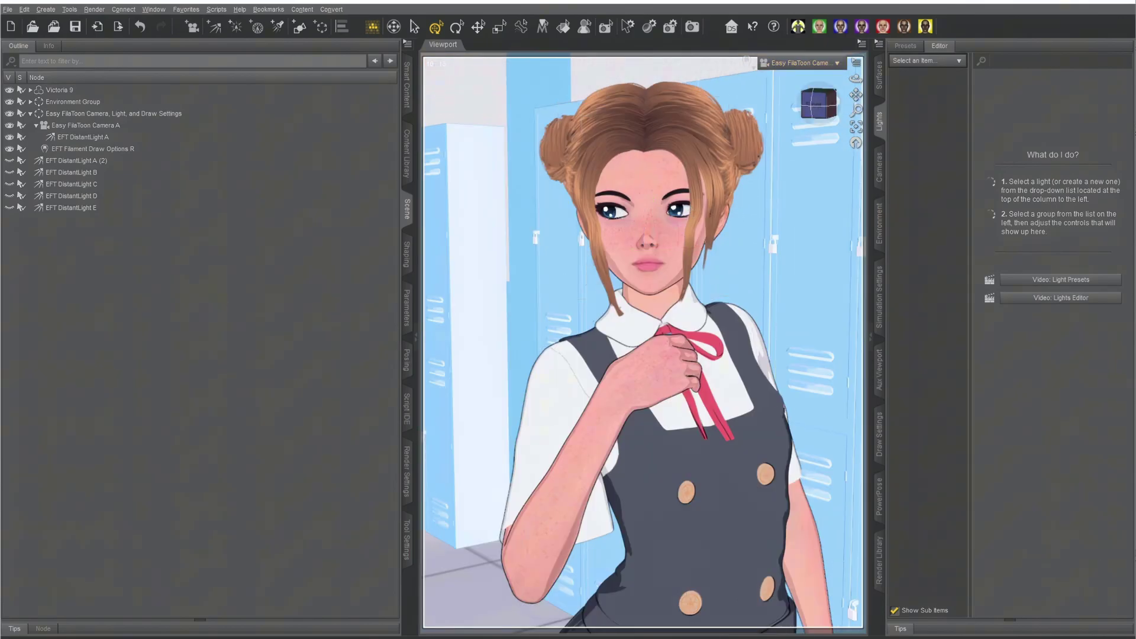
left_click(94, 204)
left_click(109, 165, "shift")
right_click(109, 165)
left_click(162, 208)
key("Delete")
Step: Read the Distant Light Intensity tips among the scene settings presets and select EFT DistantLight A in the scene
left_click(406, 157)
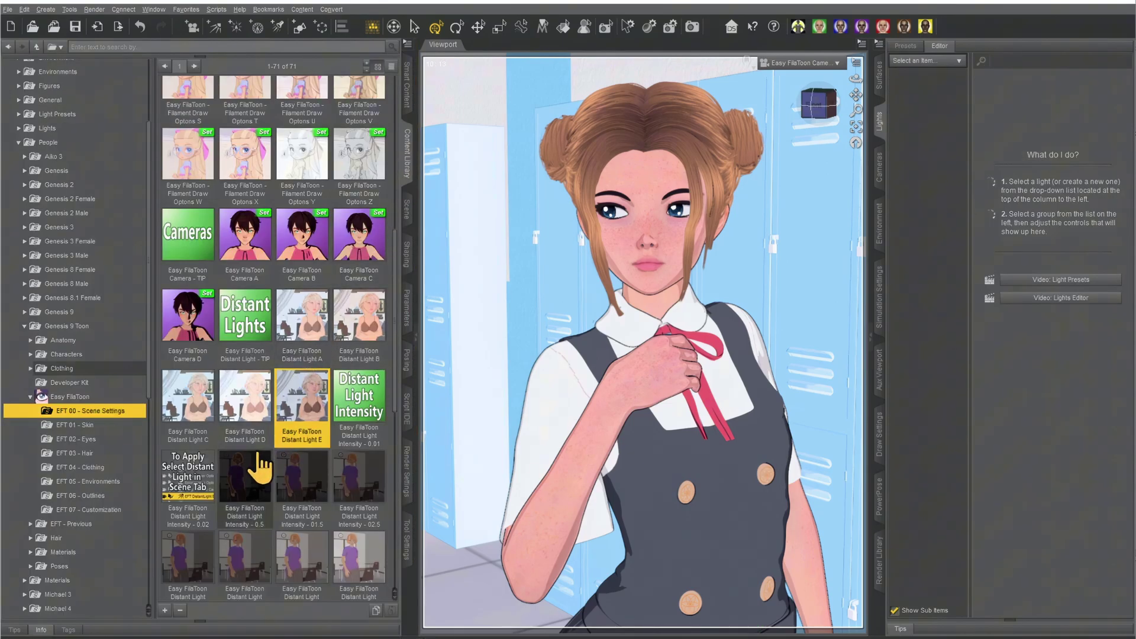
scroll(256, 468, "down", 3)
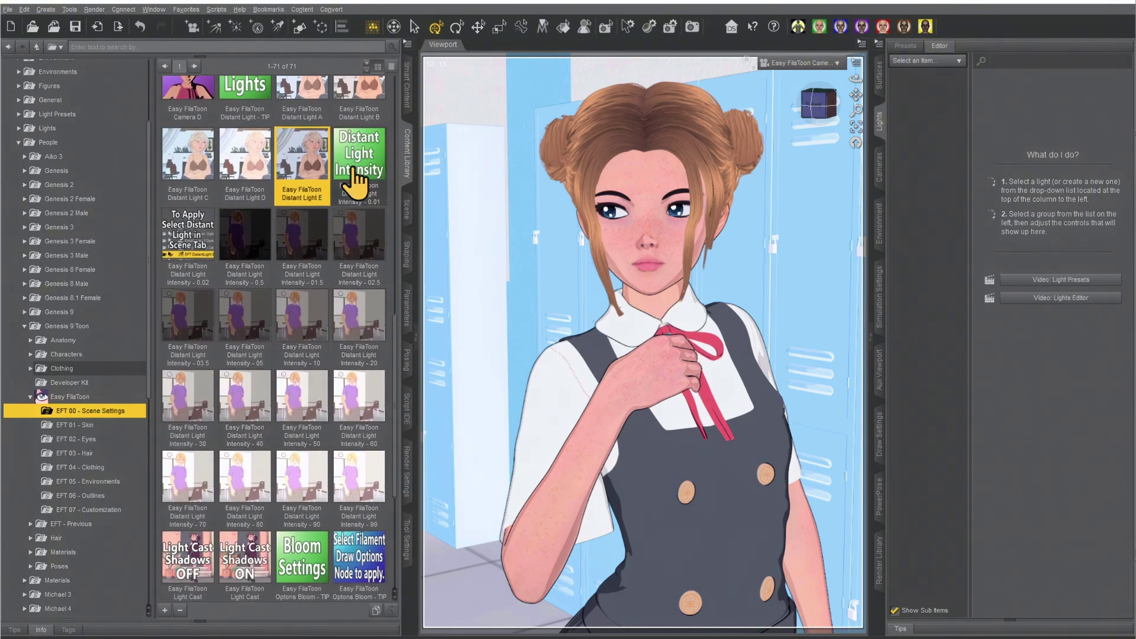
mouse_move(355, 182)
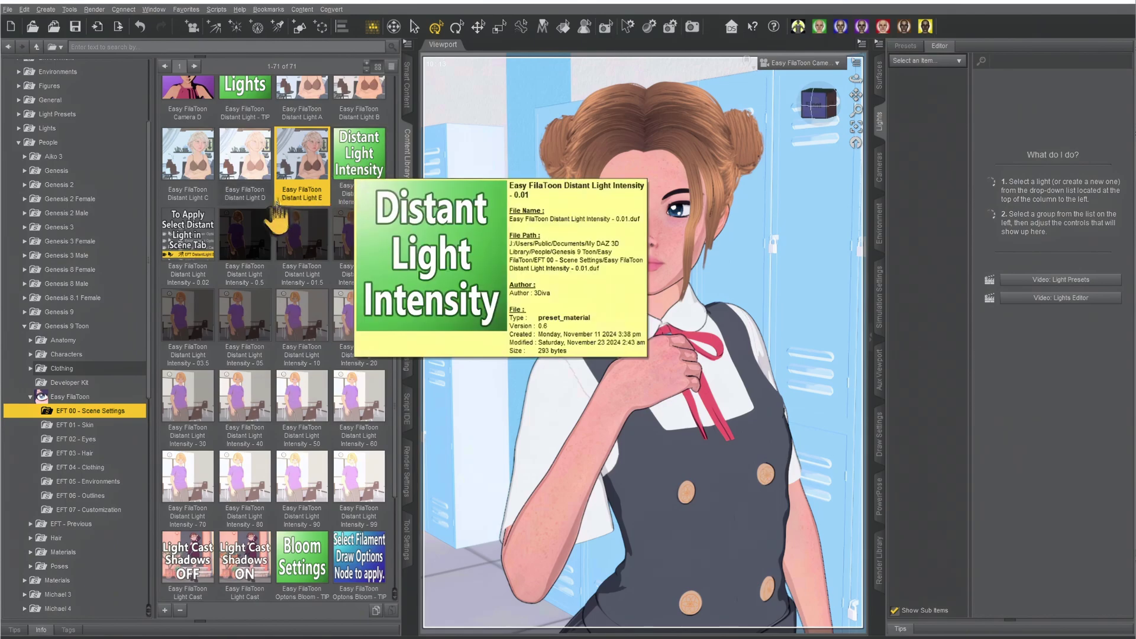
mouse_move(203, 250)
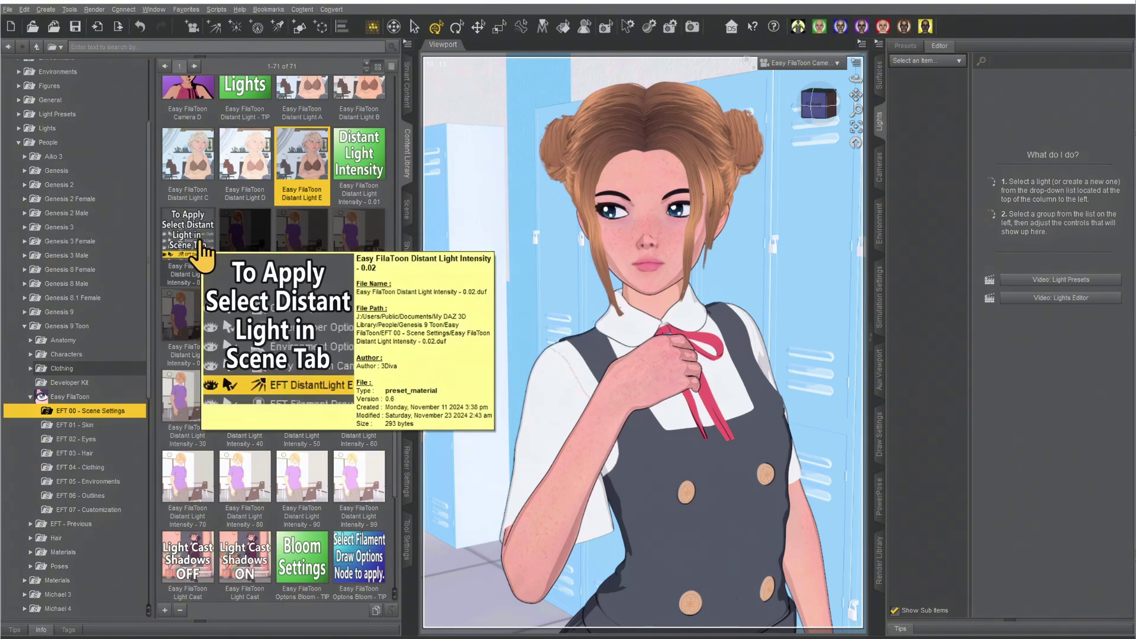
left_click(406, 223)
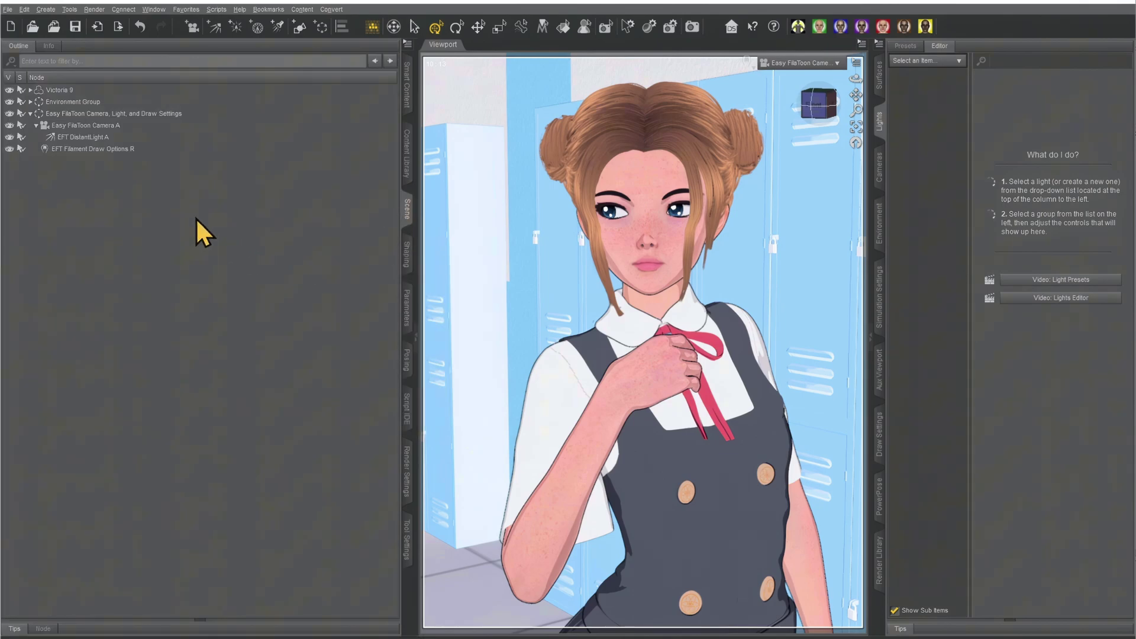
left_click(102, 138)
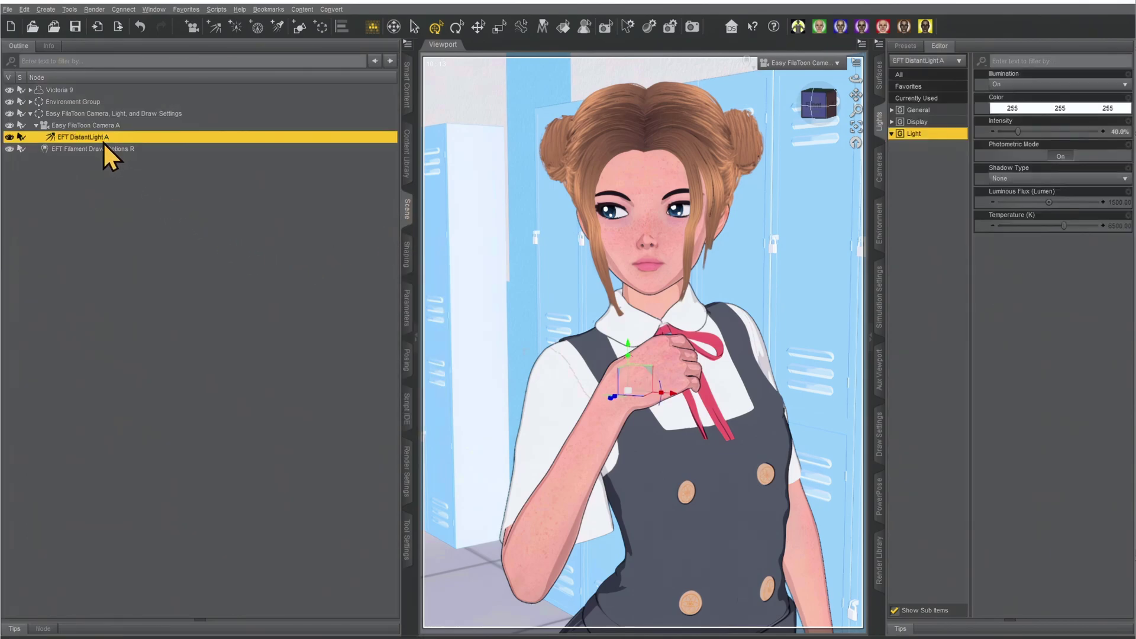
Step: Try Distant Light Intensity presets 01.5, 05, 10, 30, 40, 50, 60, 70, 80, 90 and 99 on EFT DistantLight A, finishing with 50
left_click(406, 157)
double_click(303, 244)
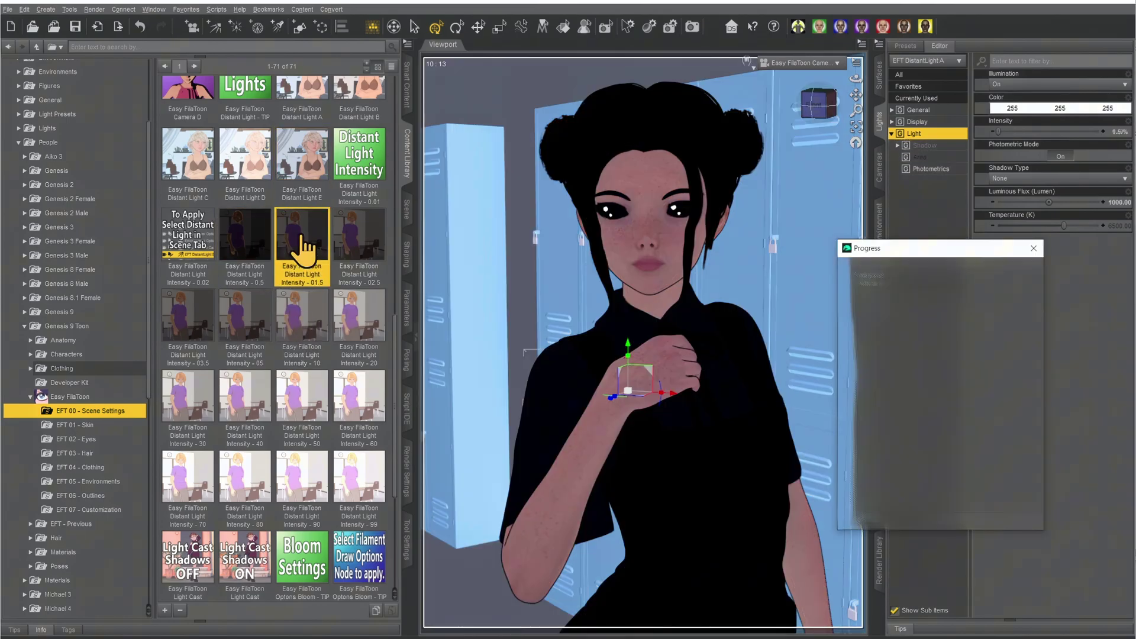
double_click(245, 323)
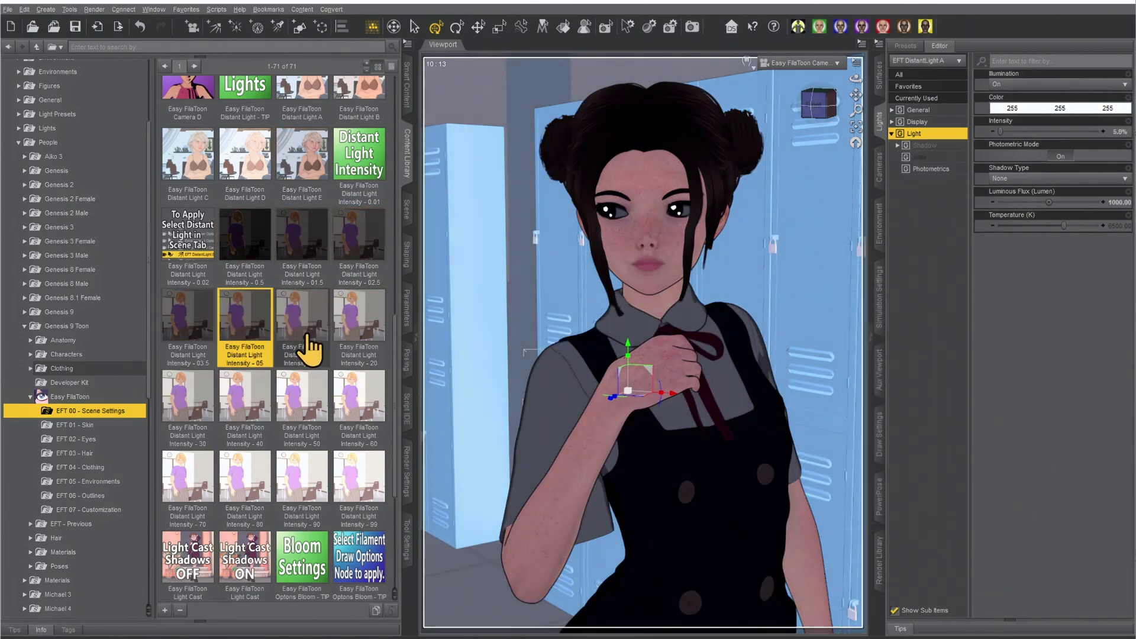
double_click(307, 346)
double_click(172, 414)
double_click(263, 414)
double_click(299, 421)
double_click(349, 432)
double_click(190, 502)
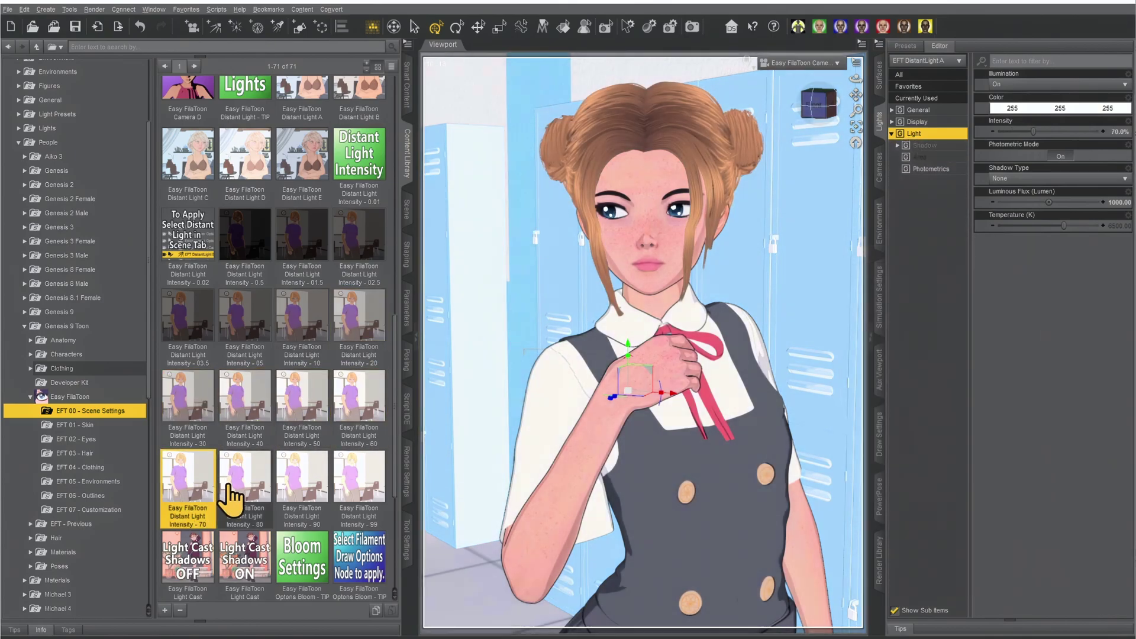
double_click(233, 498)
double_click(299, 499)
double_click(338, 499)
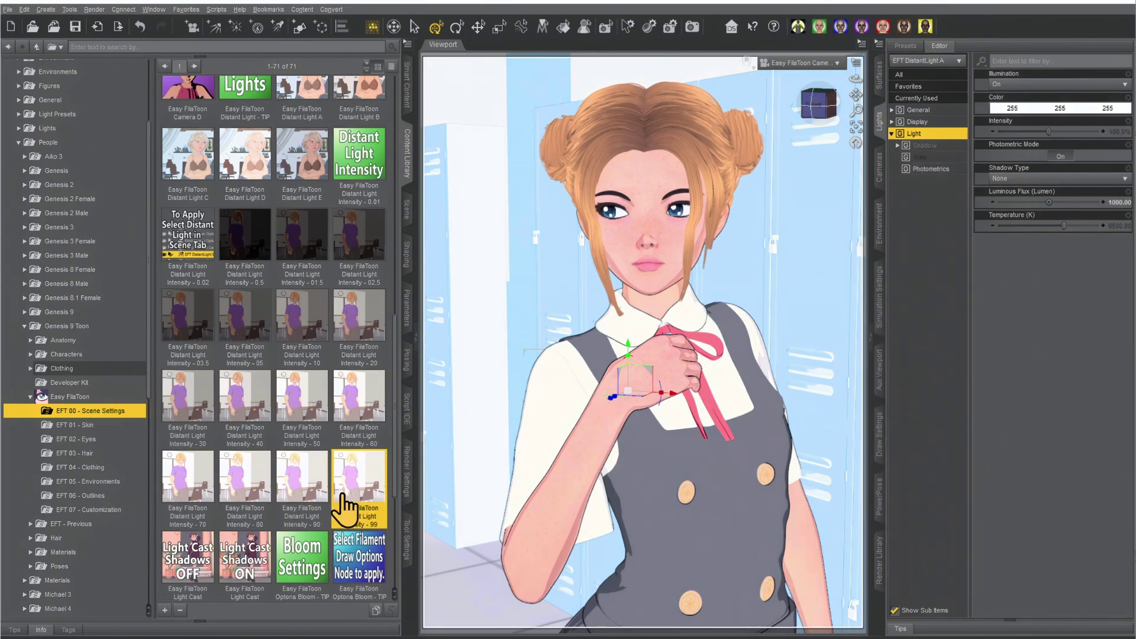
double_click(316, 435)
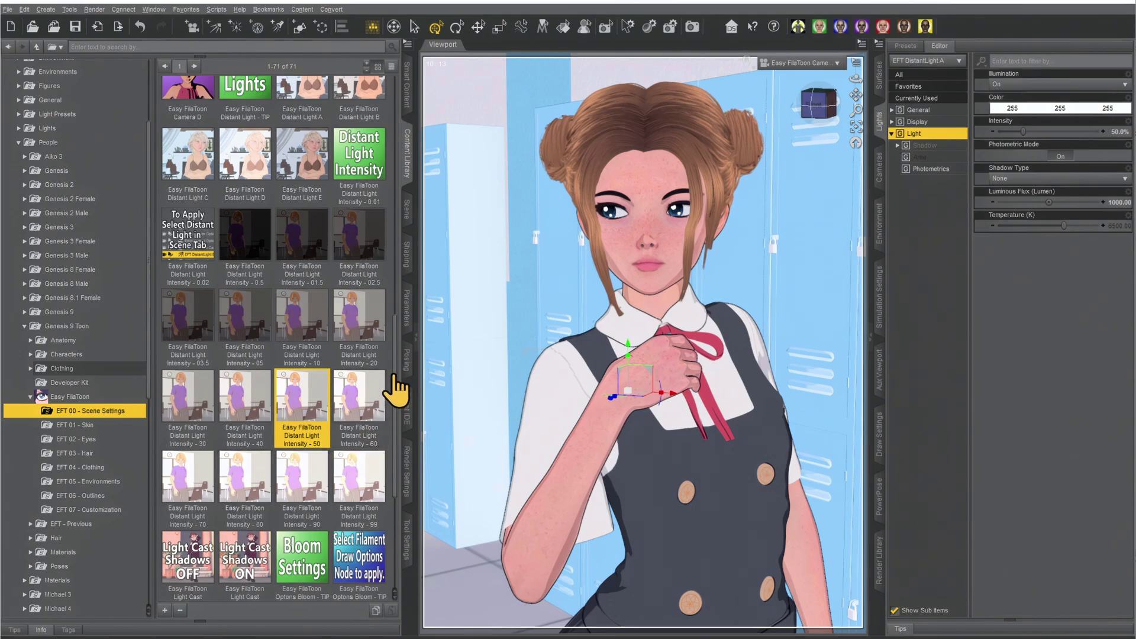
Step: Apply Light Cast Shadows Off and On to EFT DistantLight A for comparison, ending with Light Cast Shadows Off
scroll(395, 414, "down", 5)
double_click(199, 342)
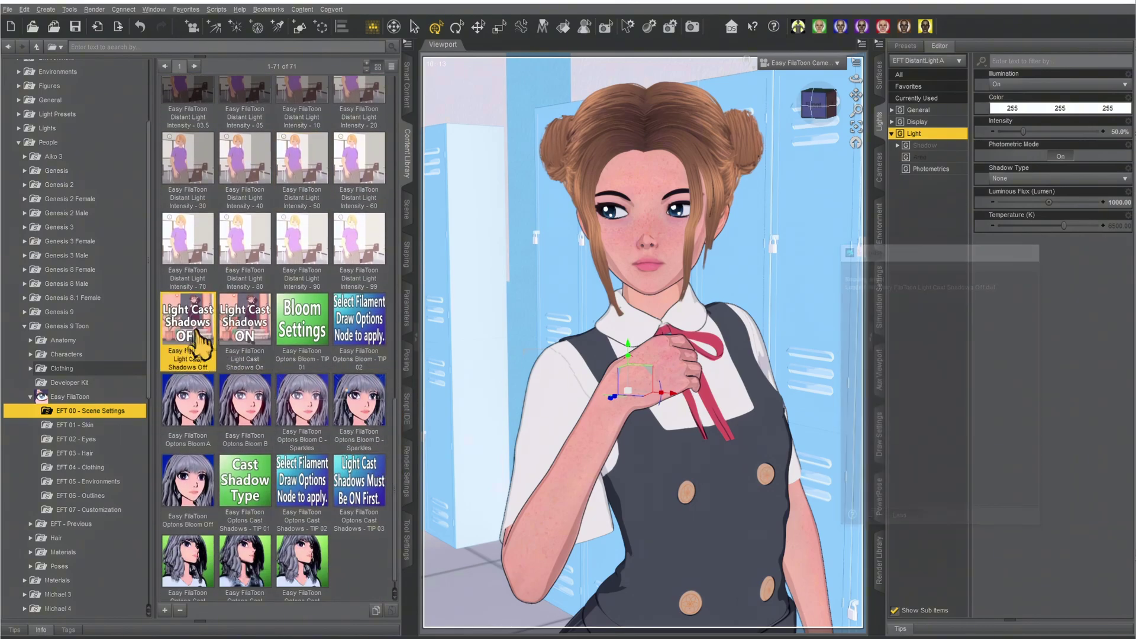
double_click(245, 337)
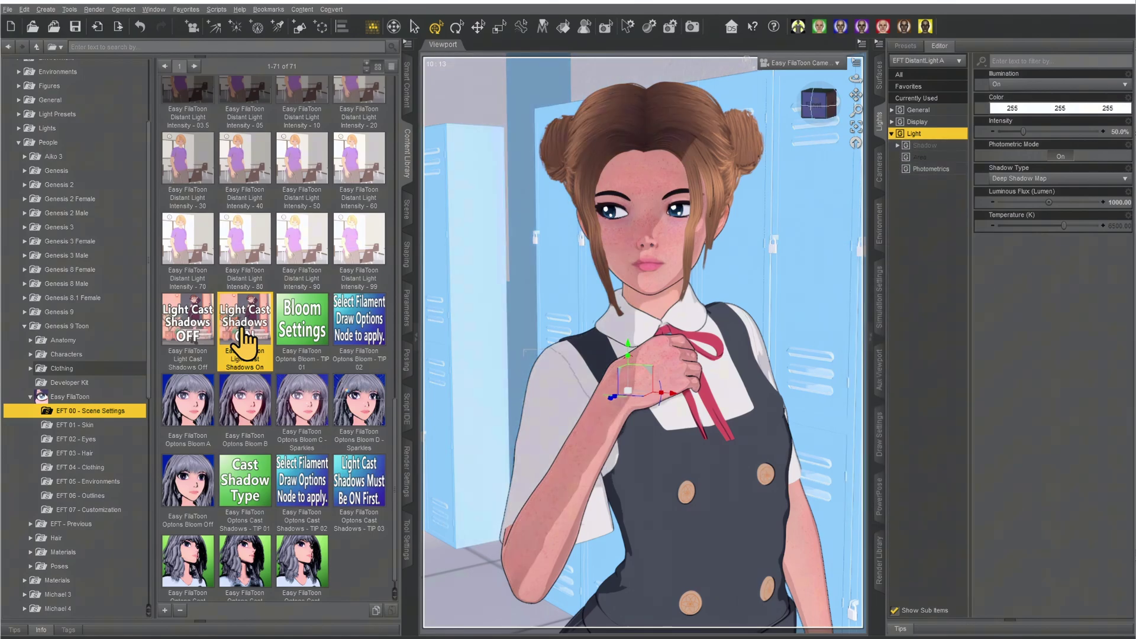
double_click(189, 338)
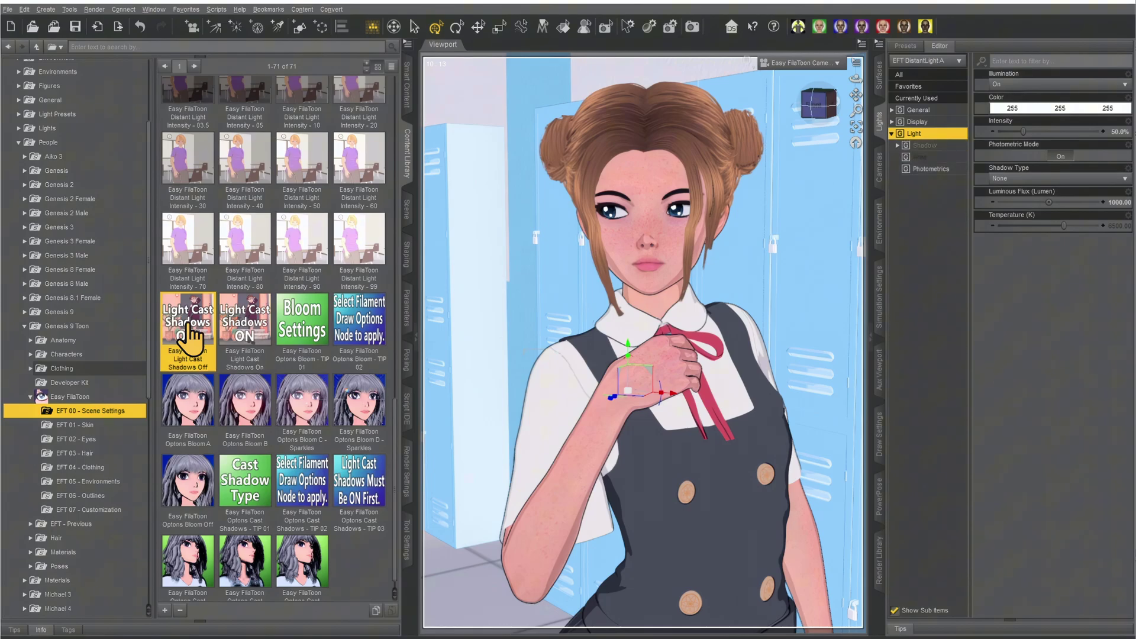
Step: Read the Bloom Settings tips, select EFT Filament Draw Options R, and compare the bloom presets including C - Sparkles, finishing with Bloom Off
left_click(308, 320)
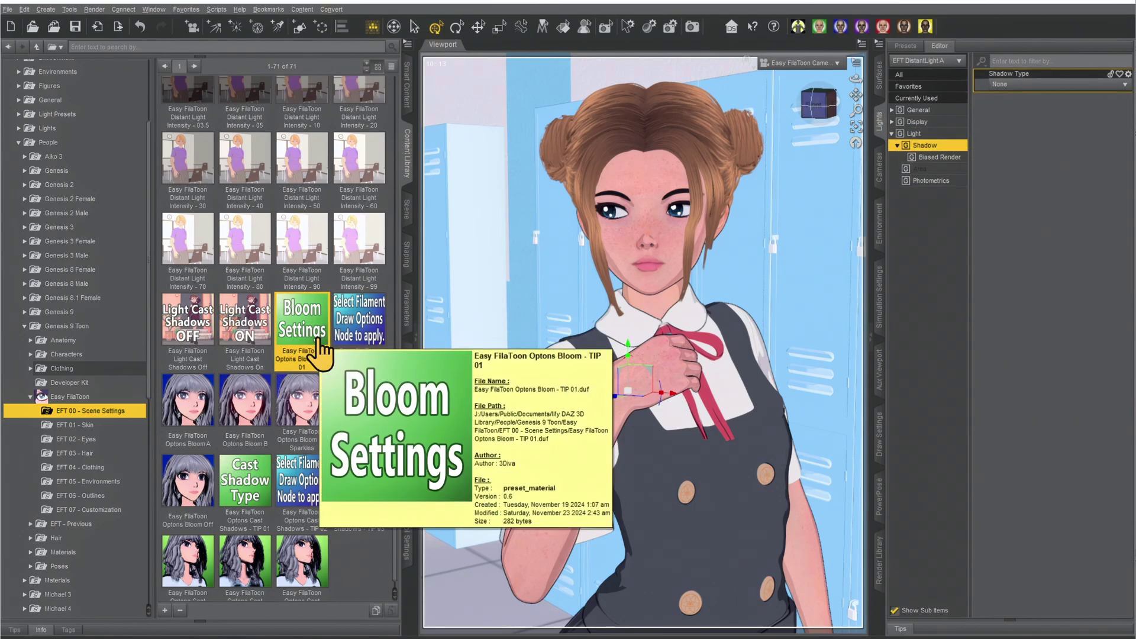
double_click(352, 335)
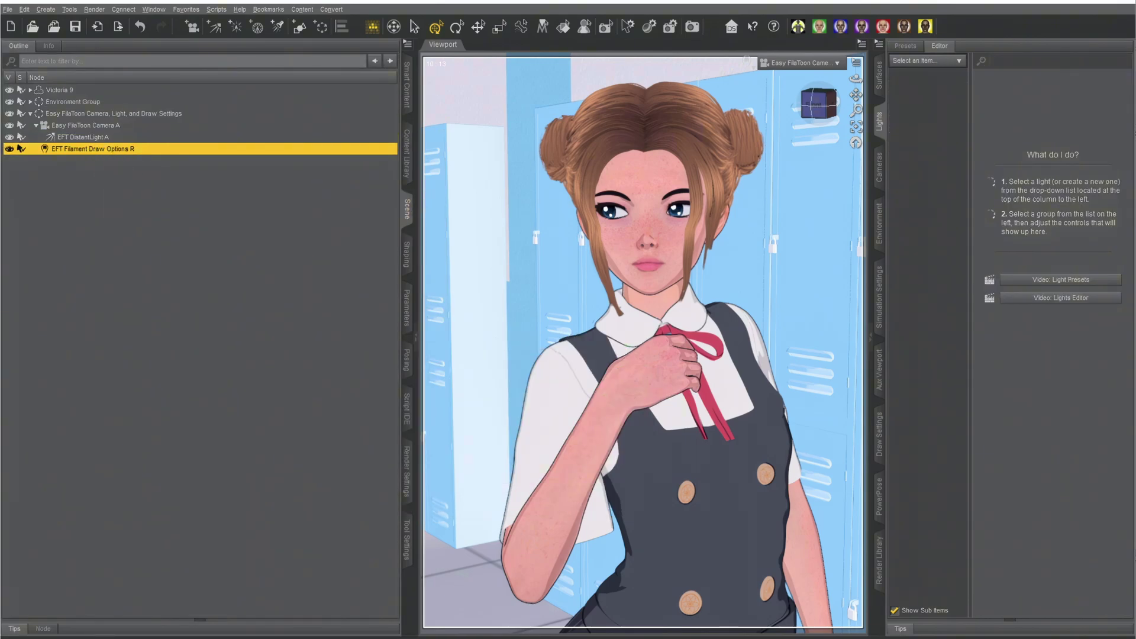
left_click(407, 152)
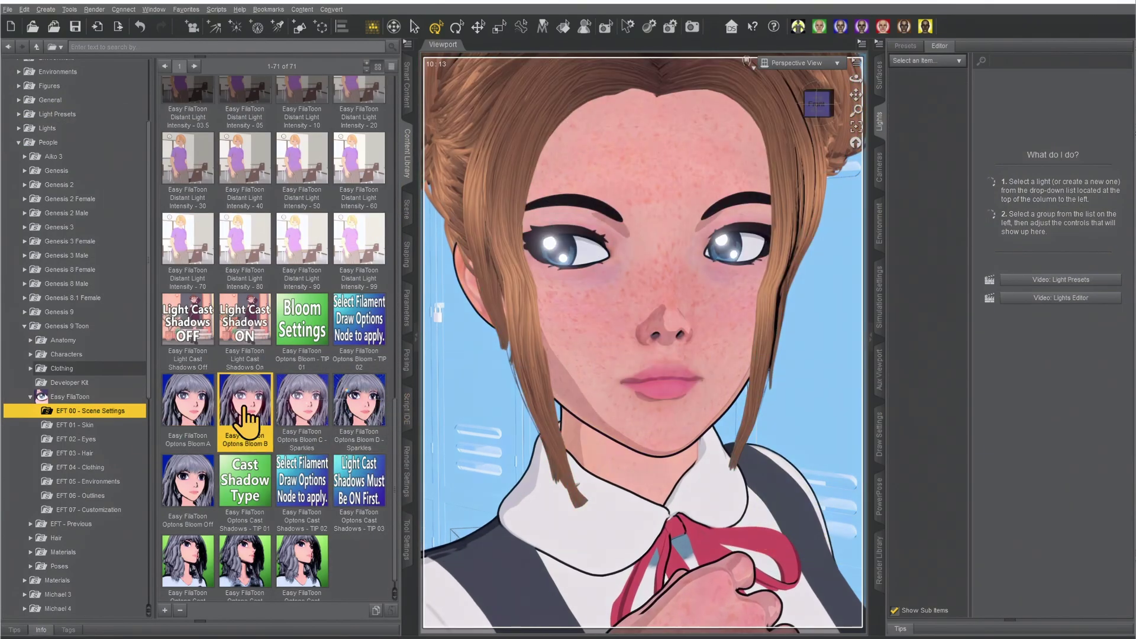
left_click(299, 417)
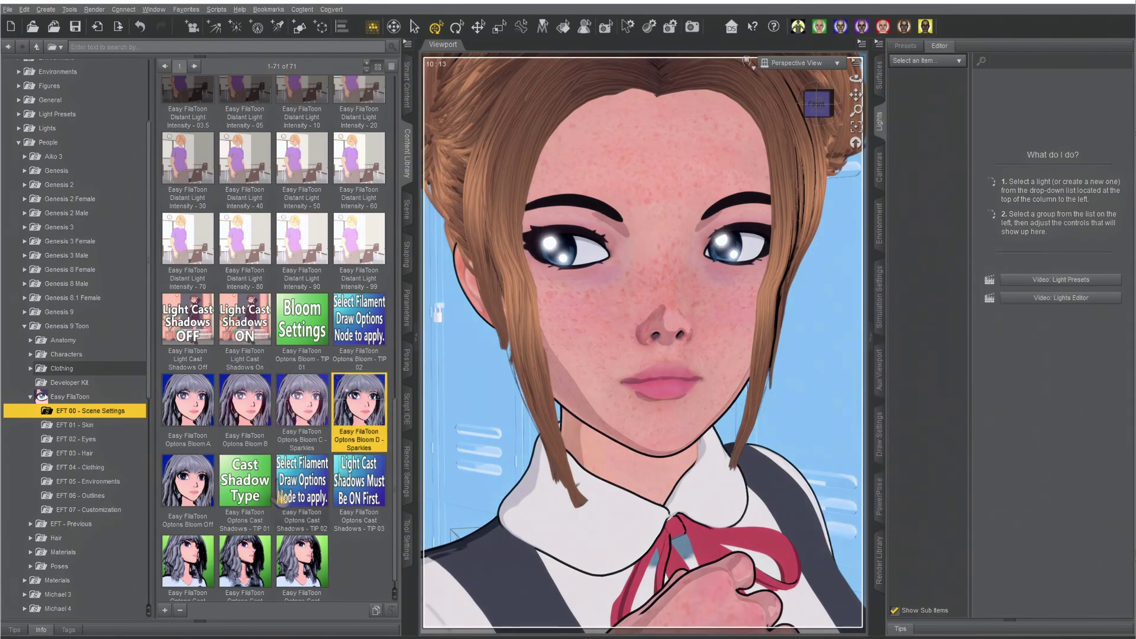
left_click(195, 509)
Step: Return the viewport to Easy FilaToon Camera A and read the three Cast Shadow Type tips
left_click(245, 488)
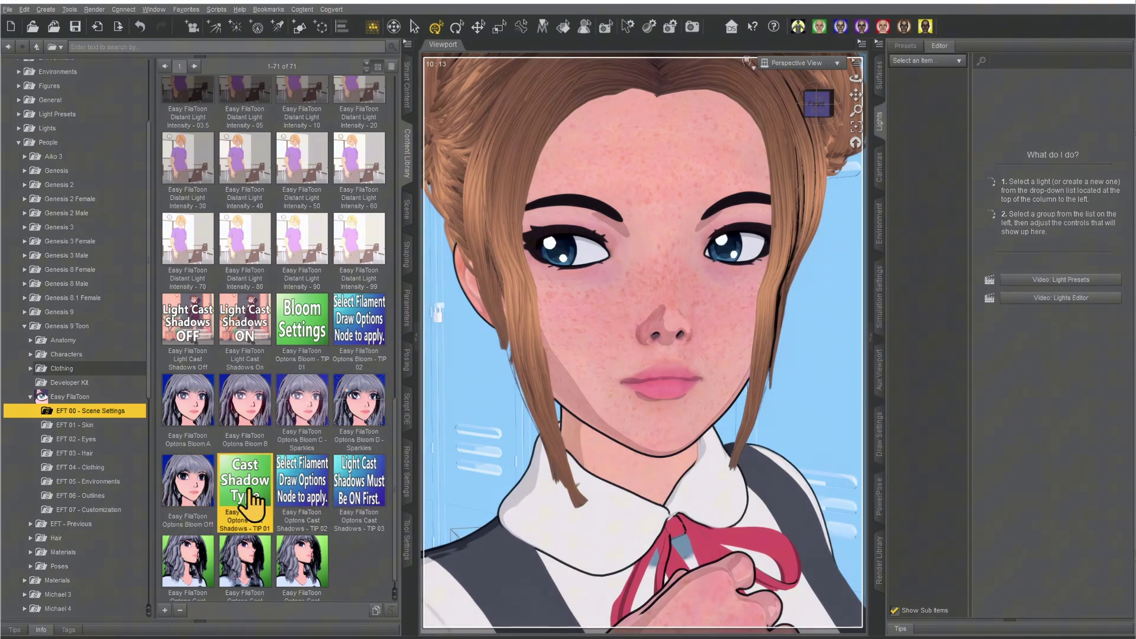
left_click(800, 63)
left_click(809, 162)
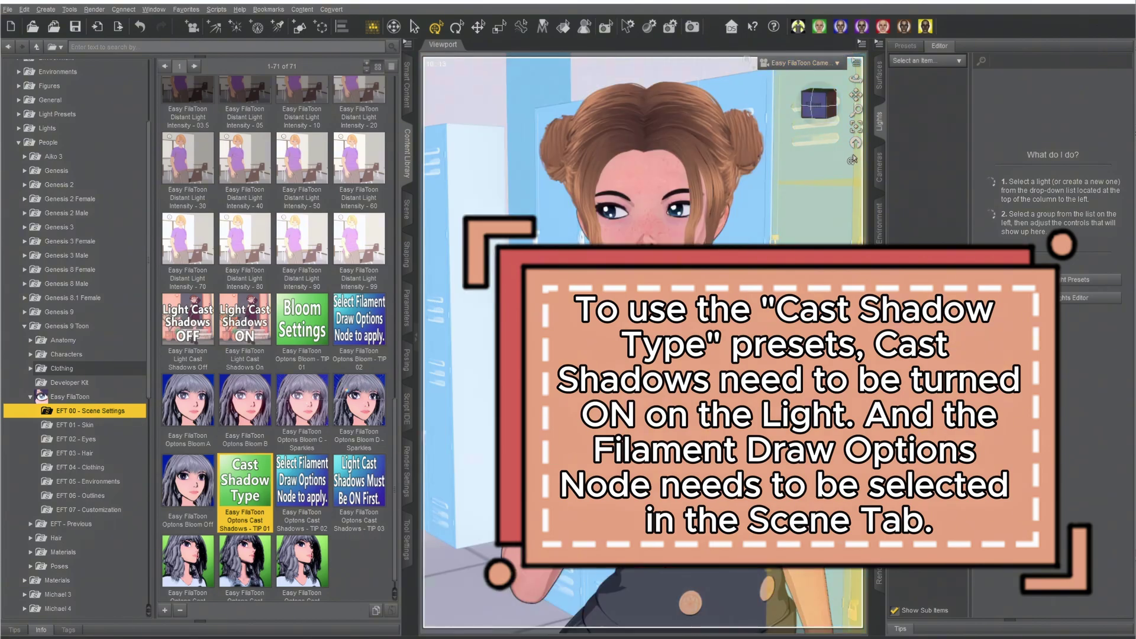
mouse_move(298, 503)
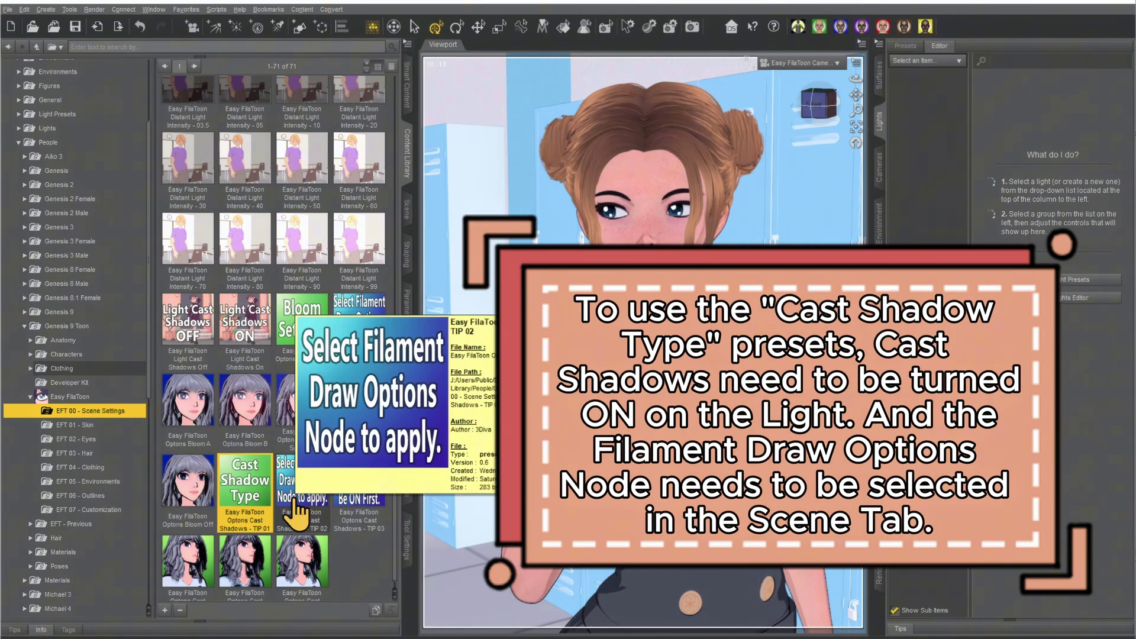
left_click(361, 481)
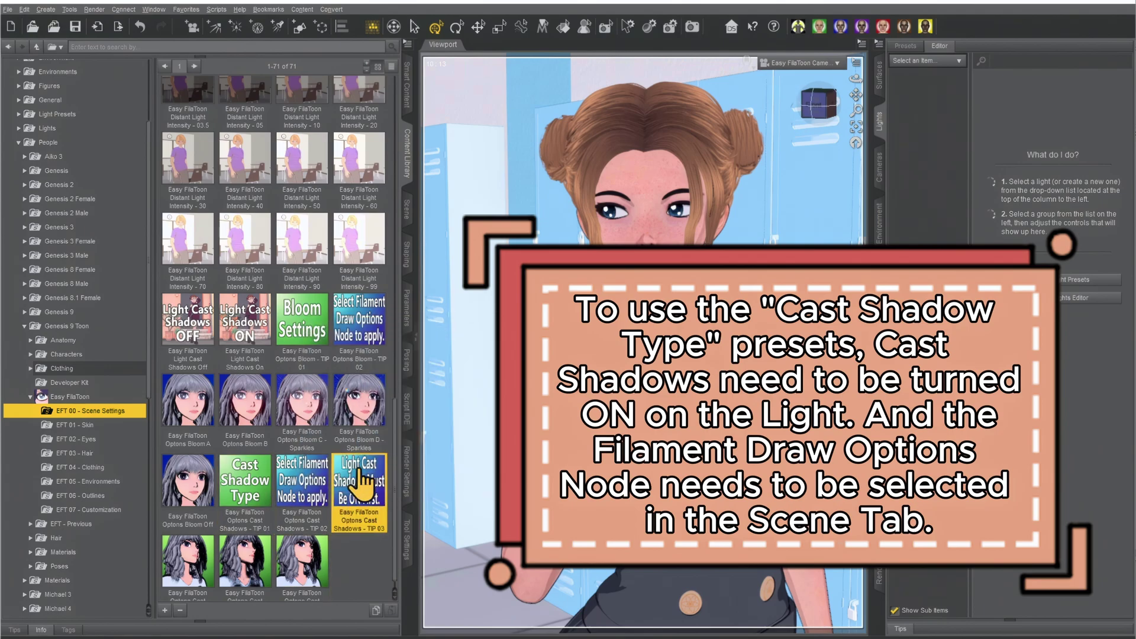
mouse_move(377, 491)
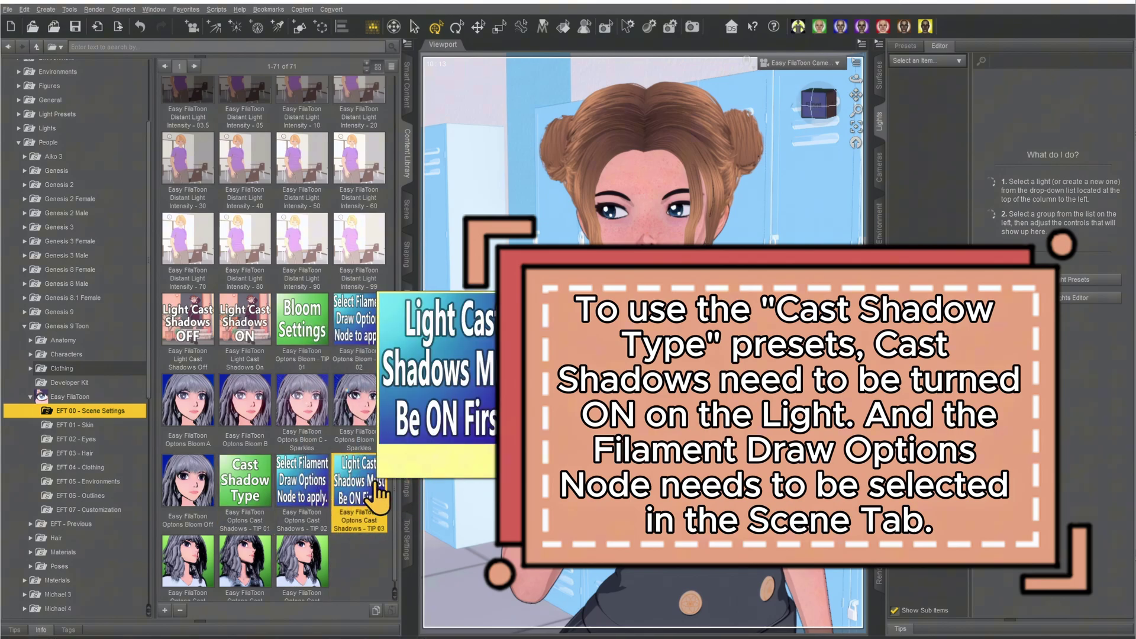
Step: Select EFT DistantLight A in the scene and apply the Light Cast Shadows On preset to it
left_click(253, 329)
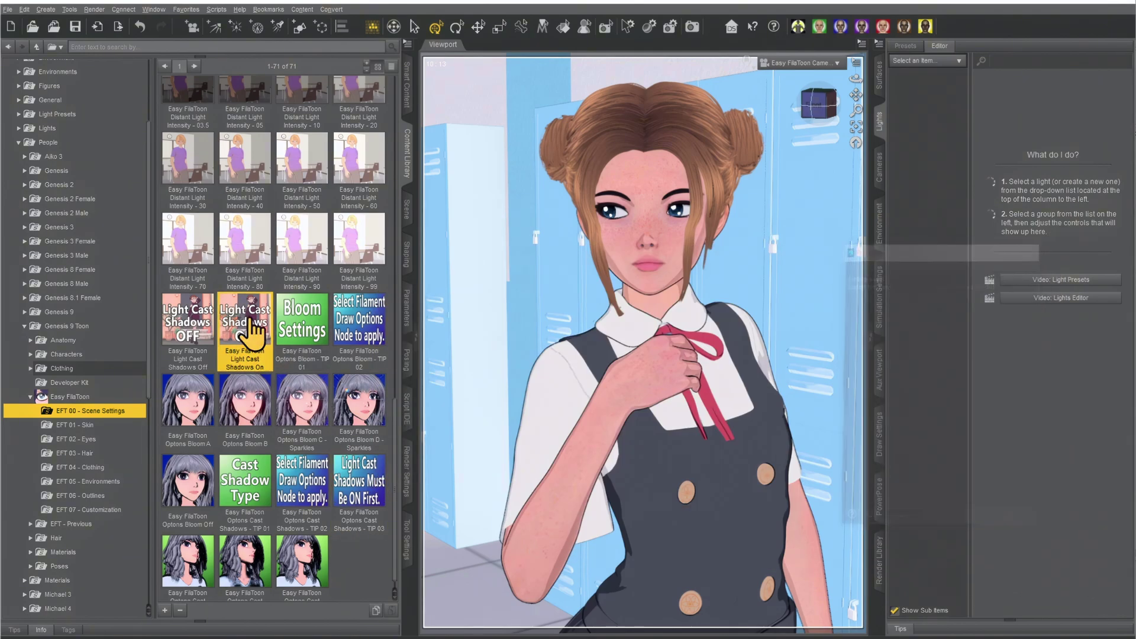
left_click(407, 212)
left_click(74, 137)
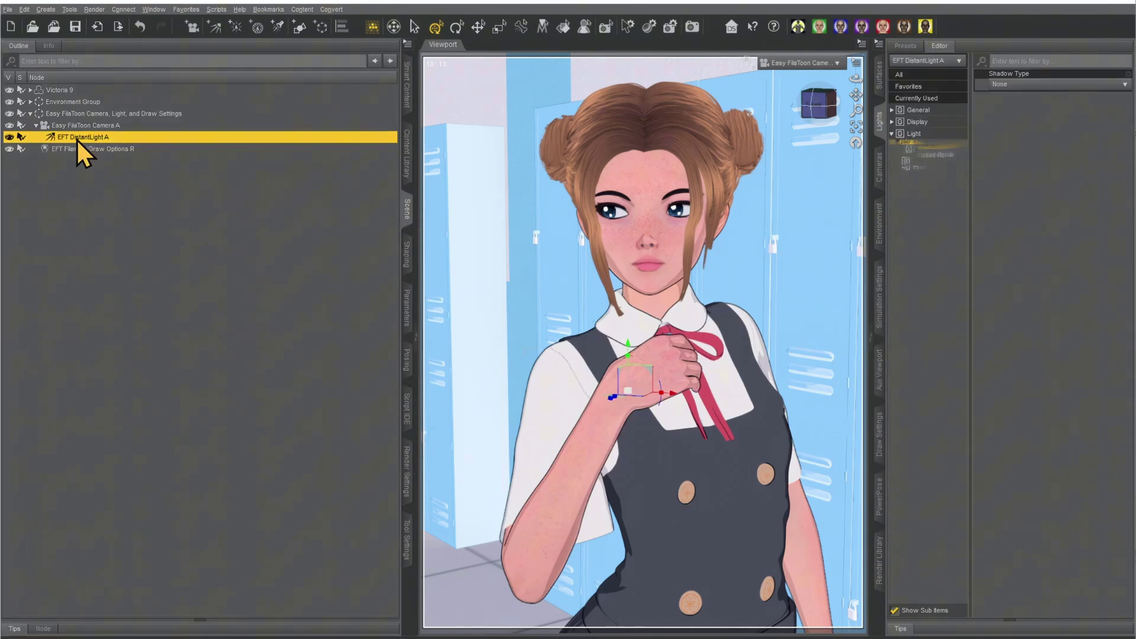
left_click(407, 153)
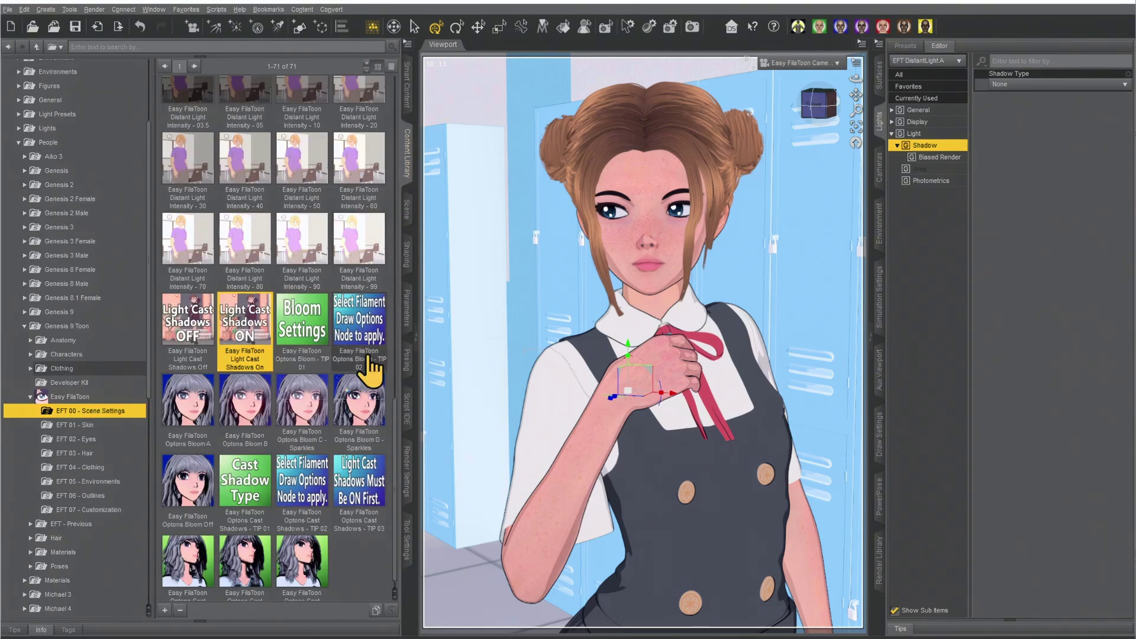
double_click(253, 320)
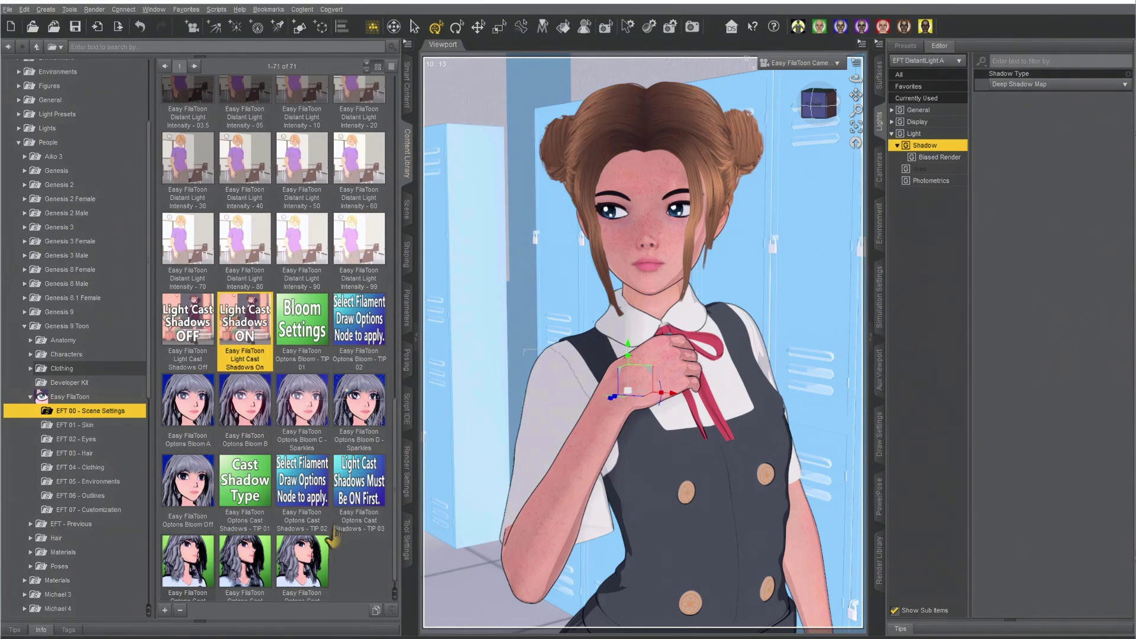
Step: Select EFT Filament Draw Options R and try the Cast Shadows presets A, B and C, finishing with C
left_click(408, 212)
left_click(84, 150)
left_click(408, 155)
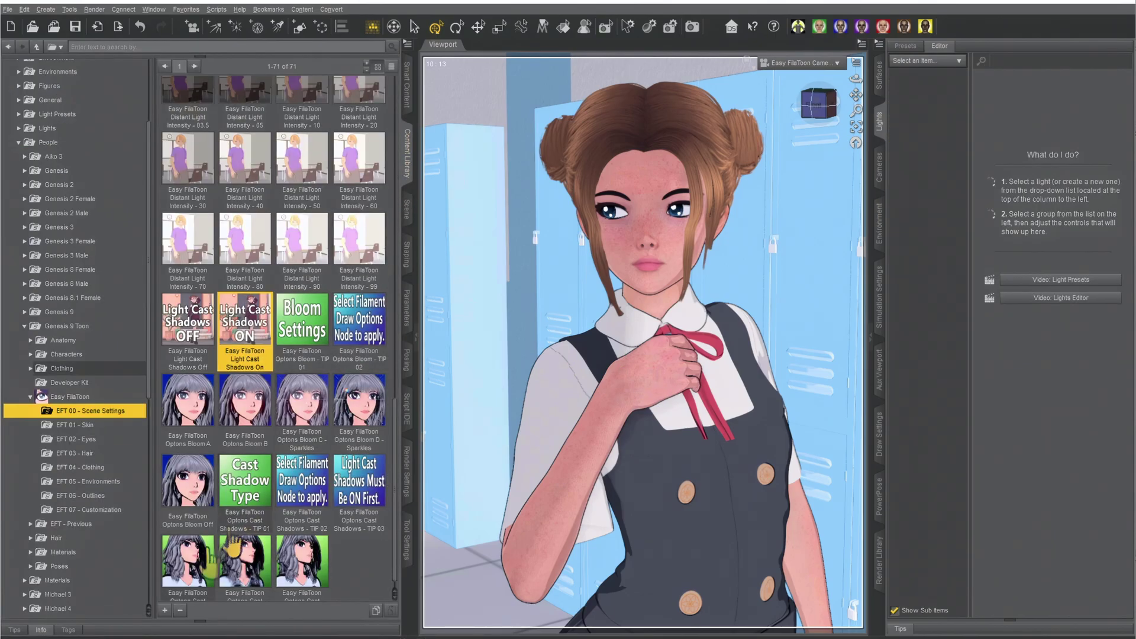
left_click(188, 565)
double_click(261, 570)
double_click(302, 553)
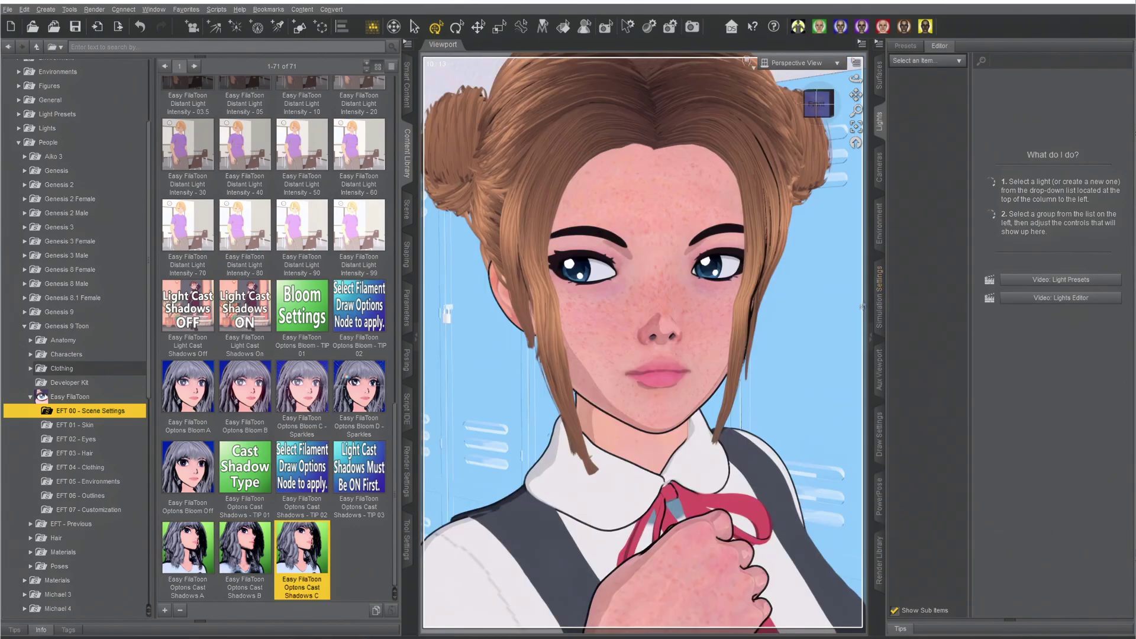
Step: Show the EFT 01 - Skin presets, select Victoria 9 in the scene, and select all of its surface groups
left_click(74, 426)
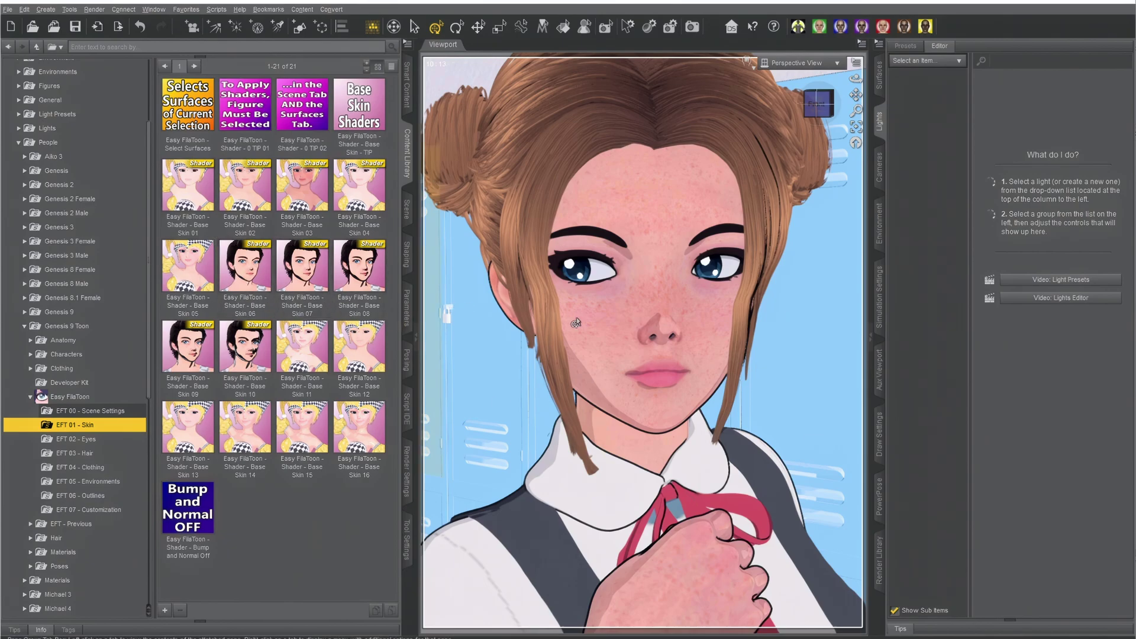
left_click(407, 208)
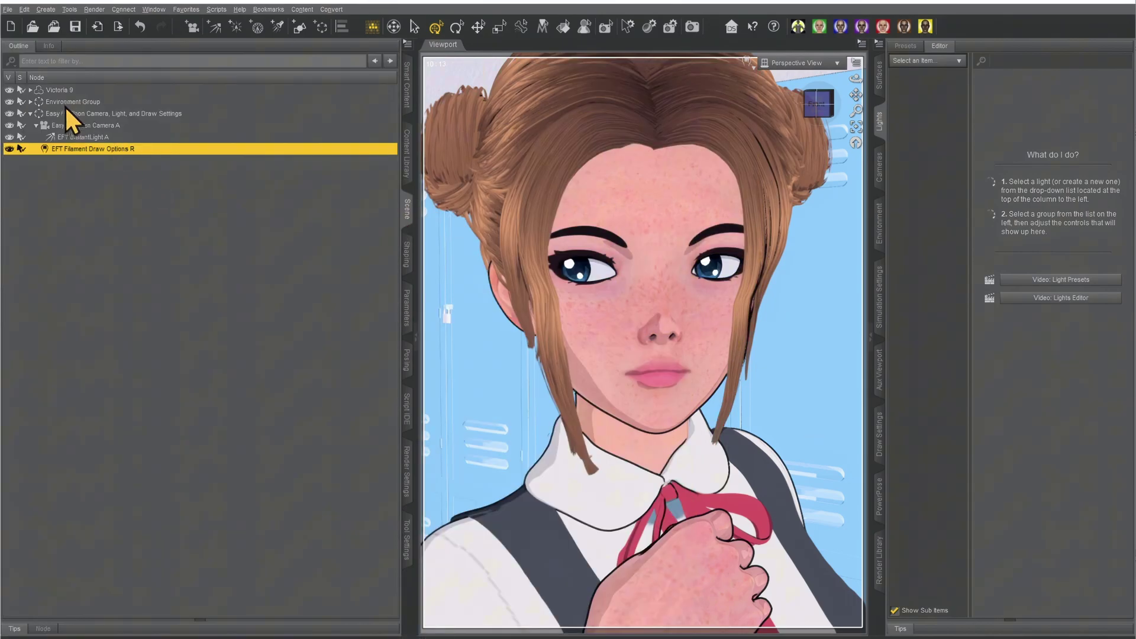
left_click(30, 113)
left_click(61, 90)
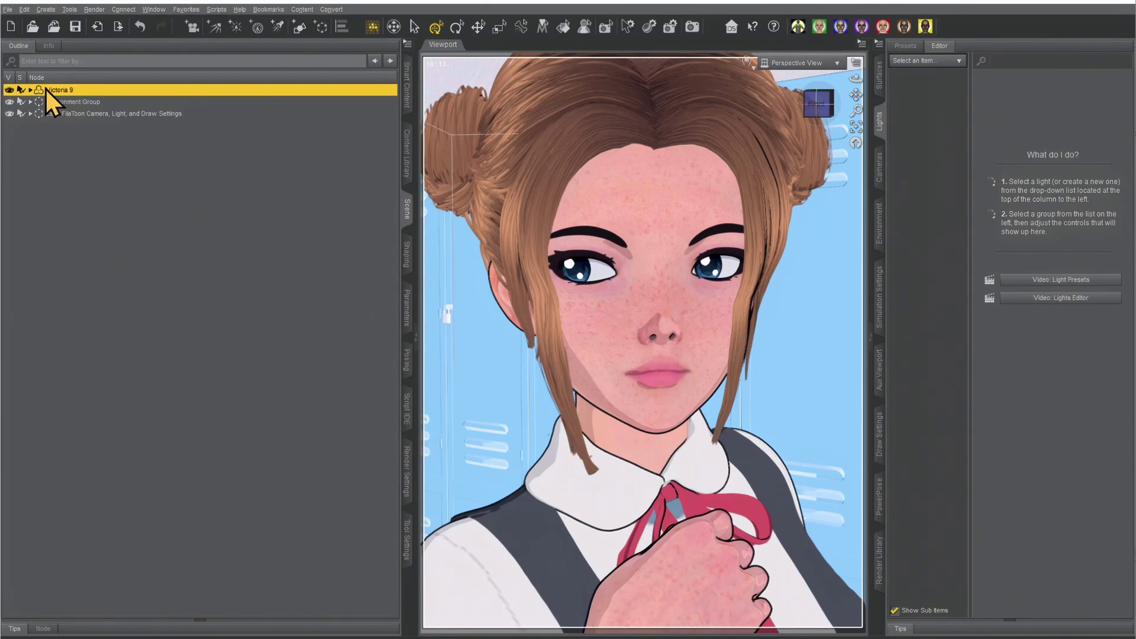
left_click(880, 80)
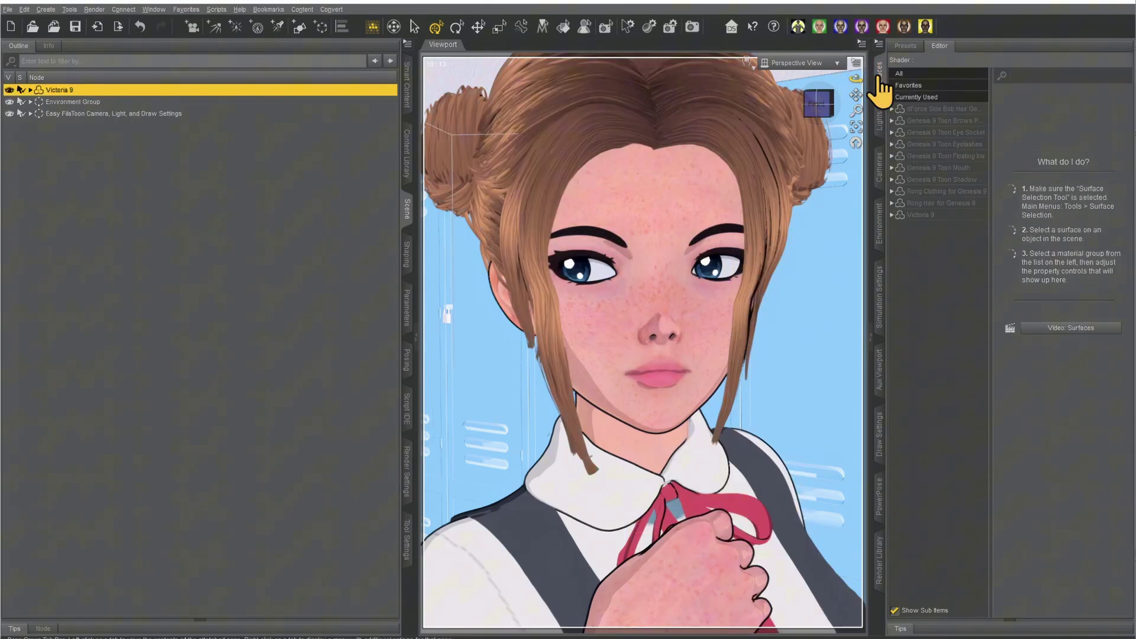
left_click(921, 215)
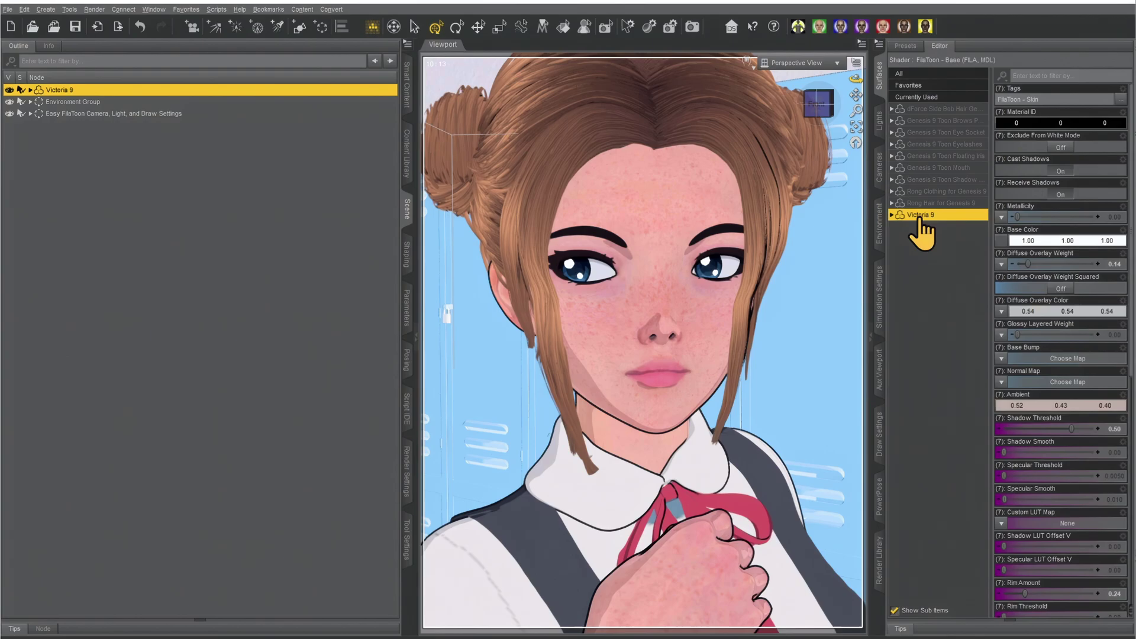
left_click(892, 218)
left_click(898, 263)
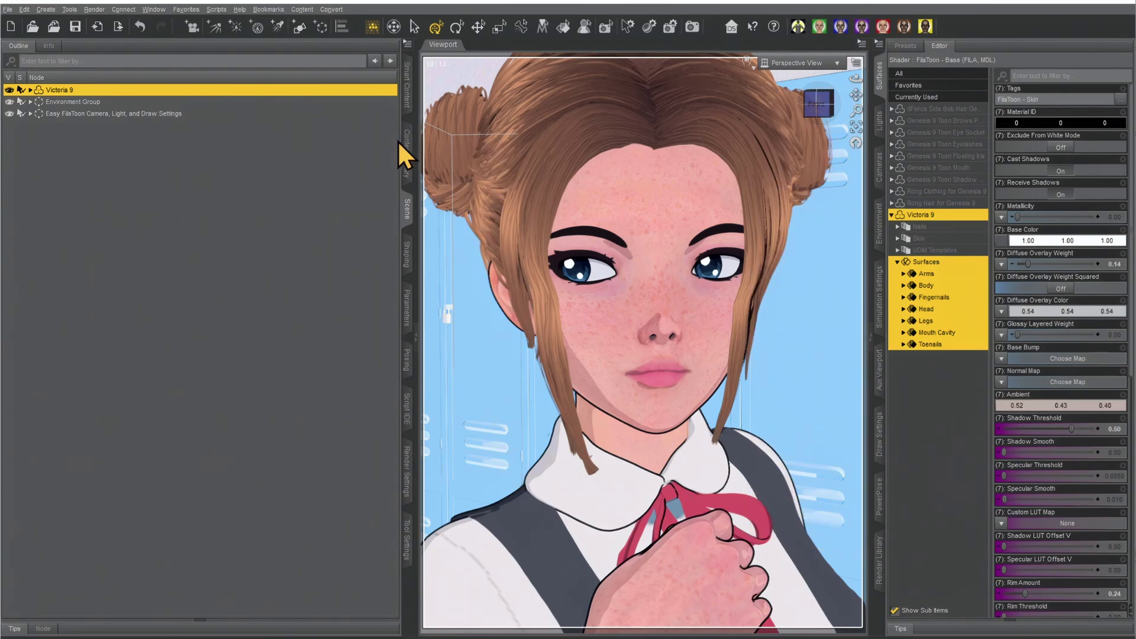
Step: Try the Easy FilaToon Base Skin shaders 01 through 16 on Victoria 9's surfaces, finishing with Base Skin 16
left_click(405, 168)
double_click(189, 188)
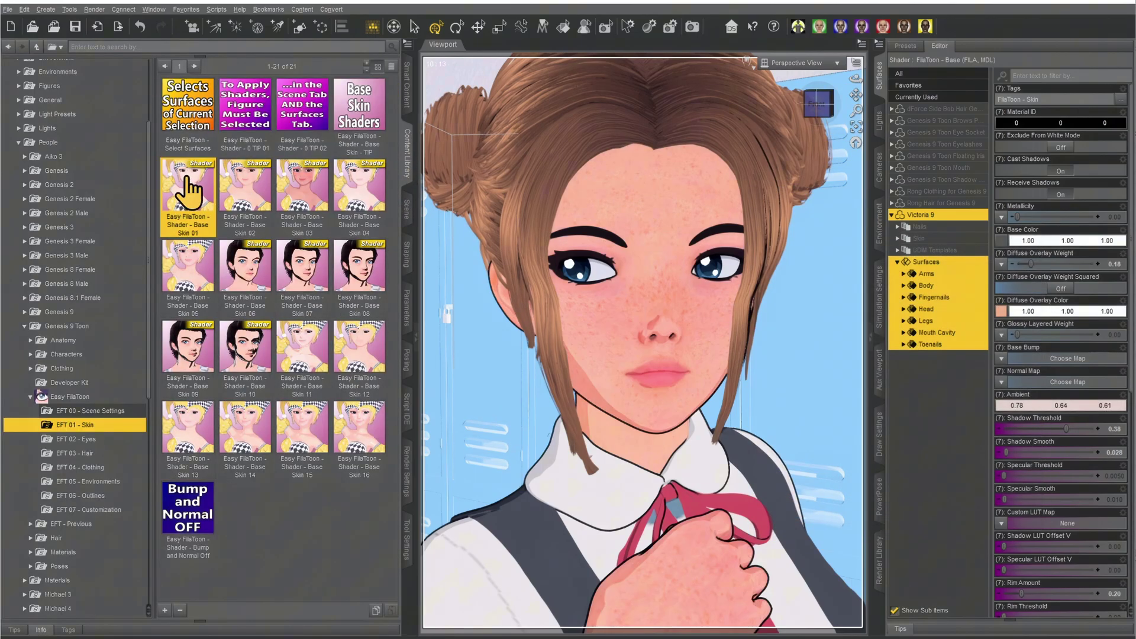
double_click(259, 198)
double_click(303, 189)
double_click(347, 203)
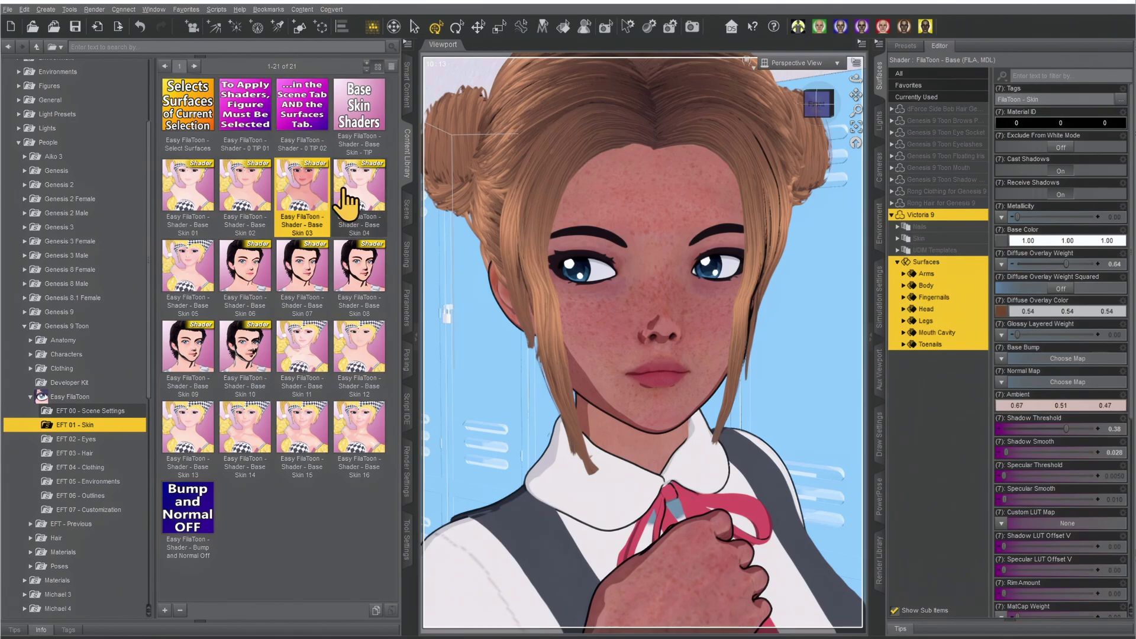
double_click(180, 278)
double_click(245, 281)
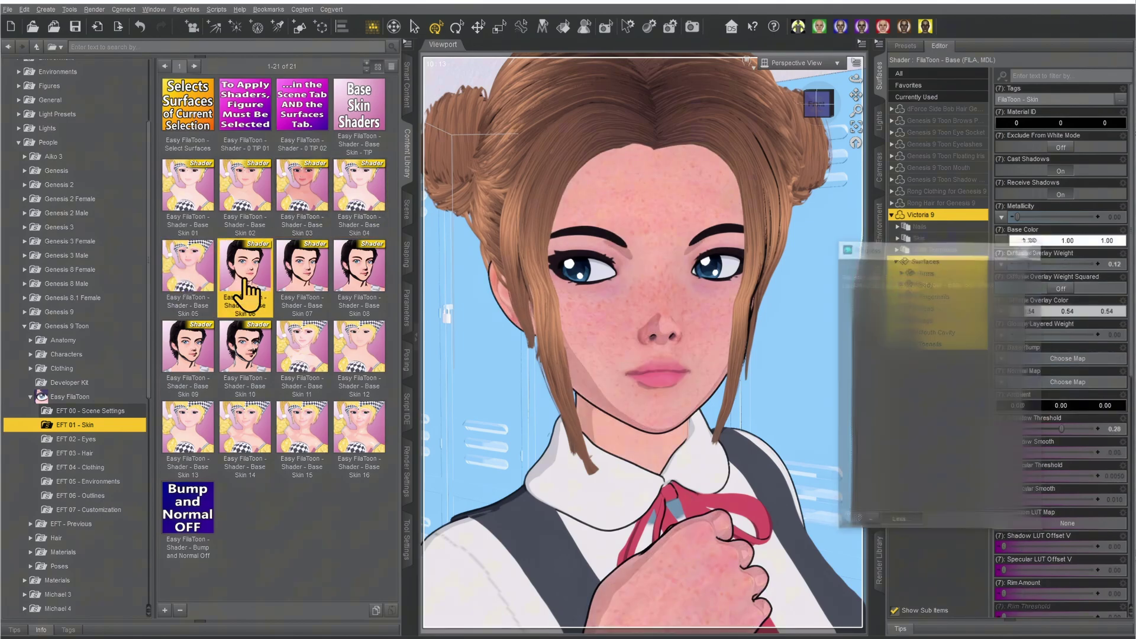
double_click(312, 278)
double_click(359, 269)
double_click(193, 355)
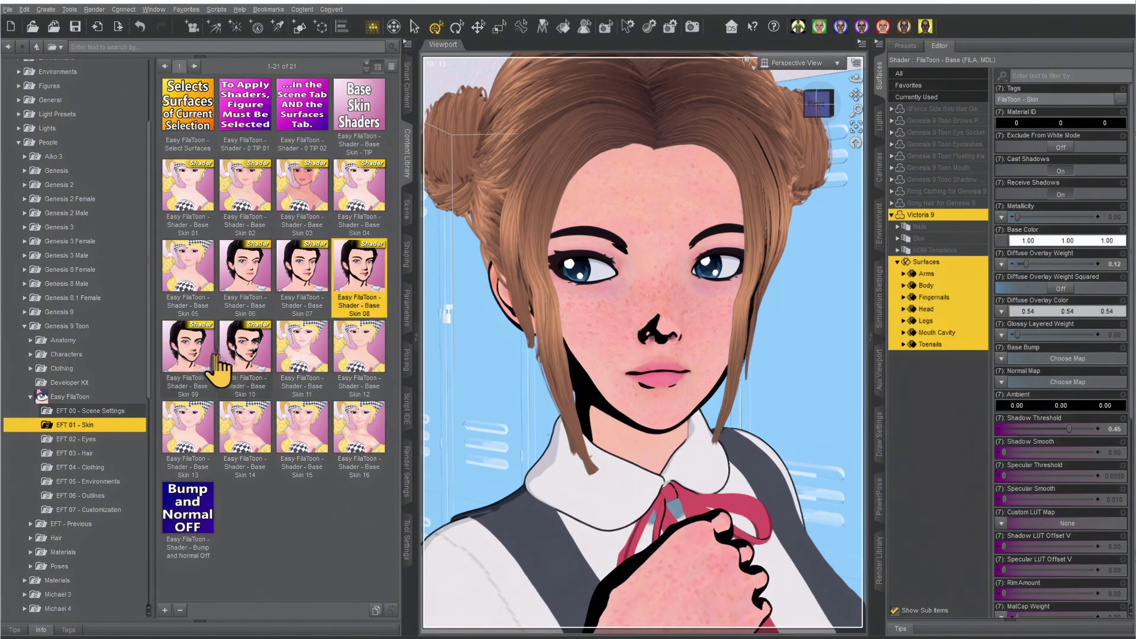
double_click(233, 346)
double_click(301, 364)
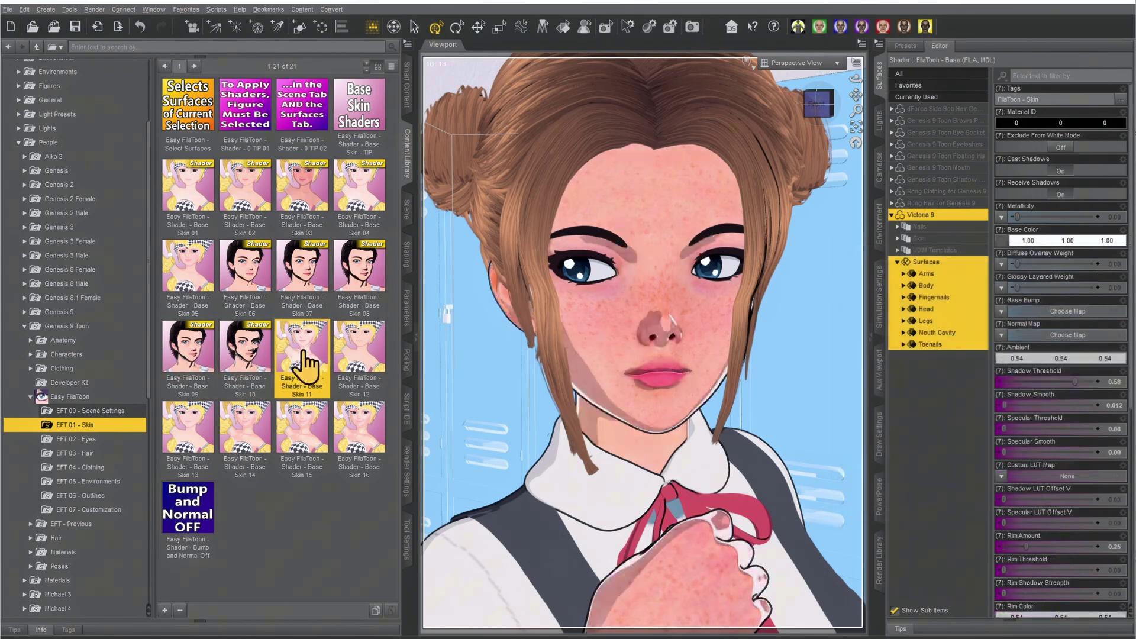
double_click(364, 355)
double_click(203, 430)
double_click(253, 443)
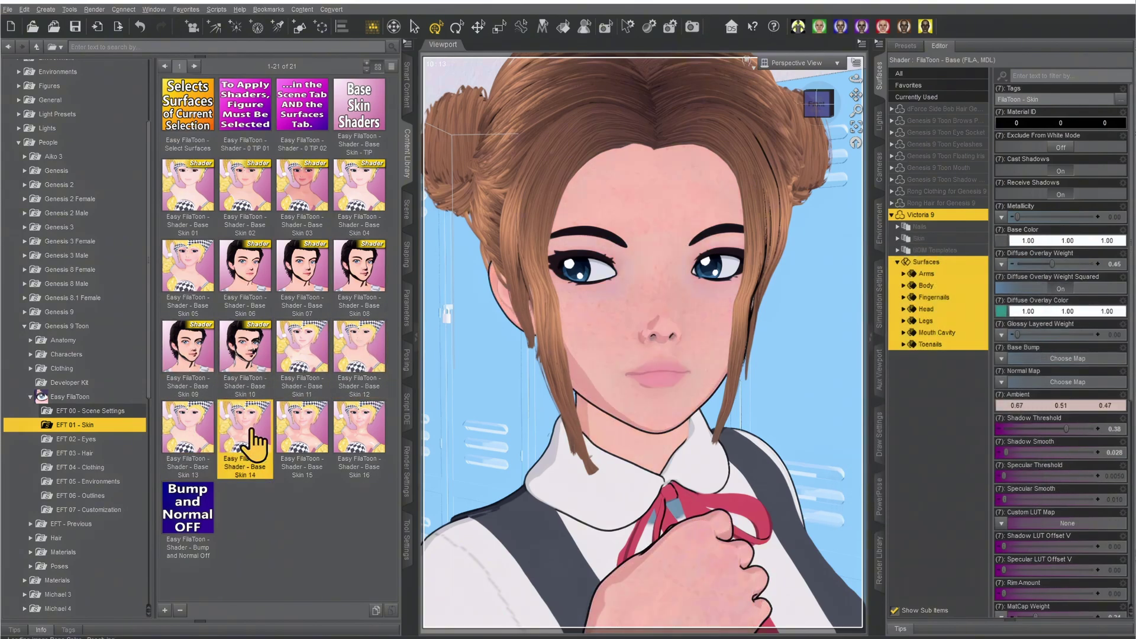
double_click(295, 438)
double_click(355, 441)
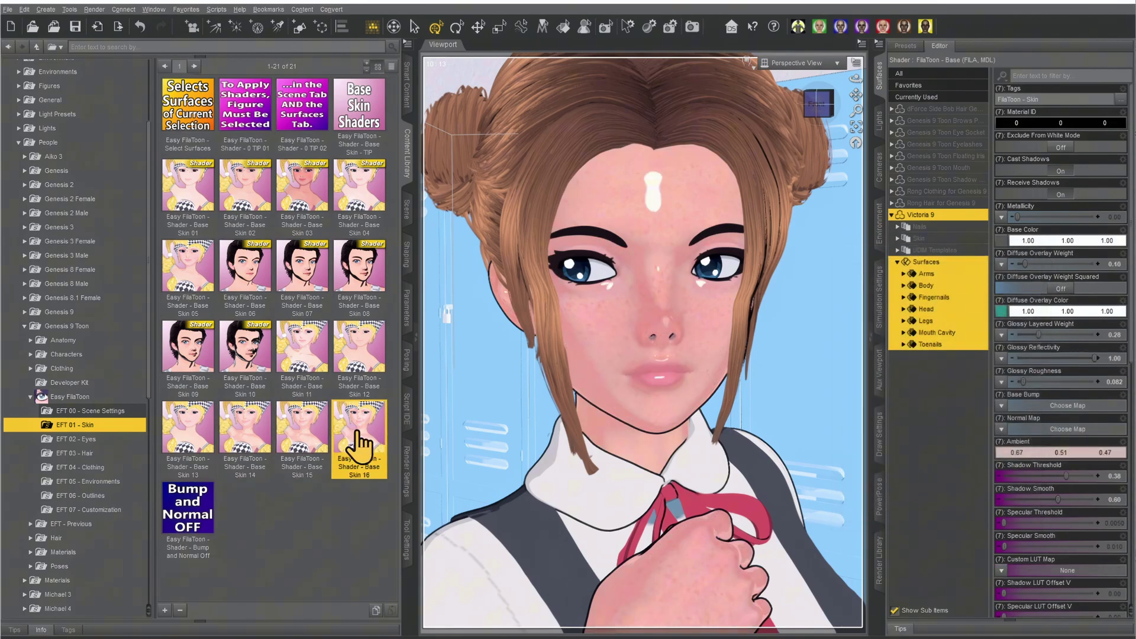
Step: Try the blue iris presets from EFT 02 - Eyes on the figure, going from Iris Blue 01 through Iris Blue 14
double_click(360, 202)
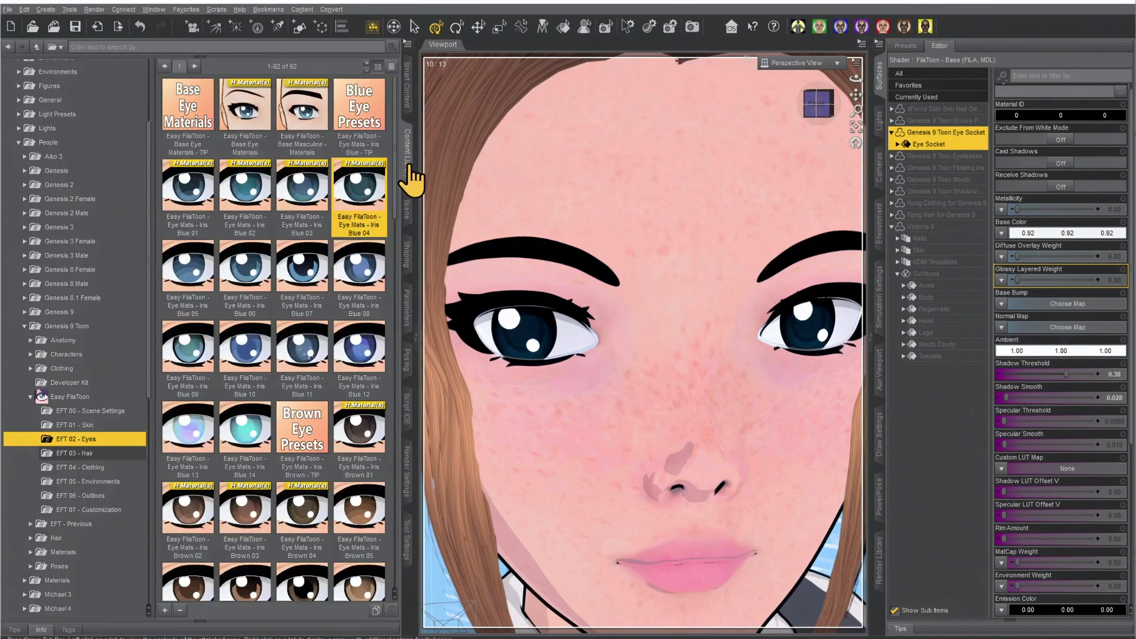
double_click(198, 184)
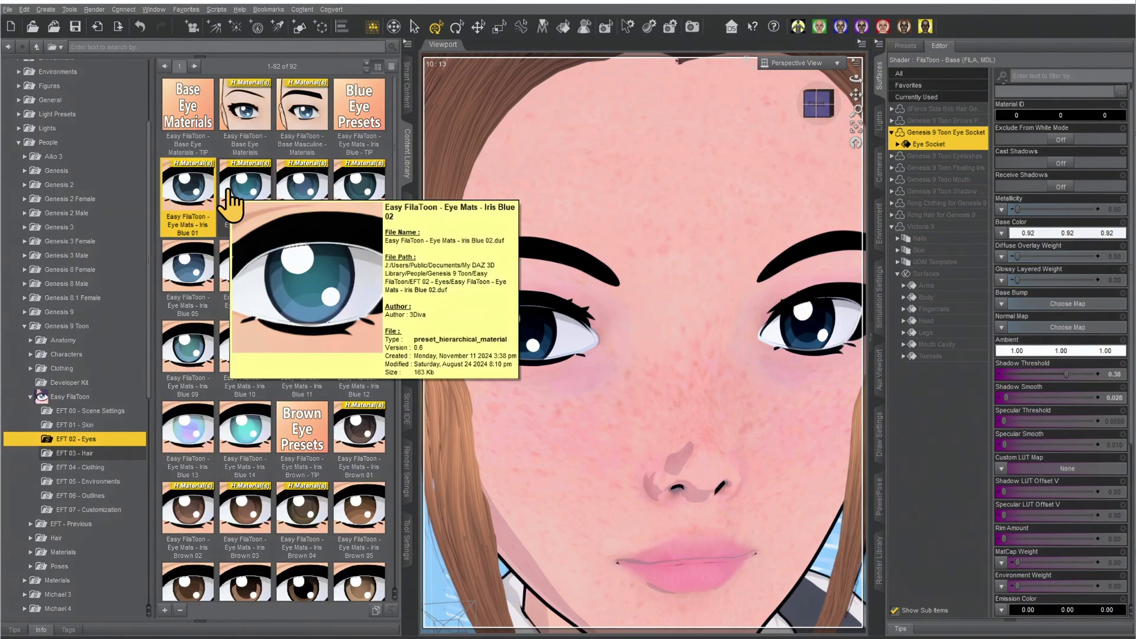
double_click(300, 195)
double_click(360, 195)
double_click(188, 279)
double_click(246, 284)
double_click(299, 278)
double_click(360, 278)
double_click(190, 361)
double_click(245, 358)
double_click(304, 364)
double_click(201, 429)
double_click(242, 438)
Step: Try the brown iris presets on the figure, going from Iris Brown 01 through Iris Brown 14
double_click(360, 455)
double_click(207, 533)
double_click(245, 521)
double_click(299, 523)
double_click(359, 521)
scroll(205, 288, "down", 3)
double_click(190, 358)
double_click(235, 364)
double_click(298, 364)
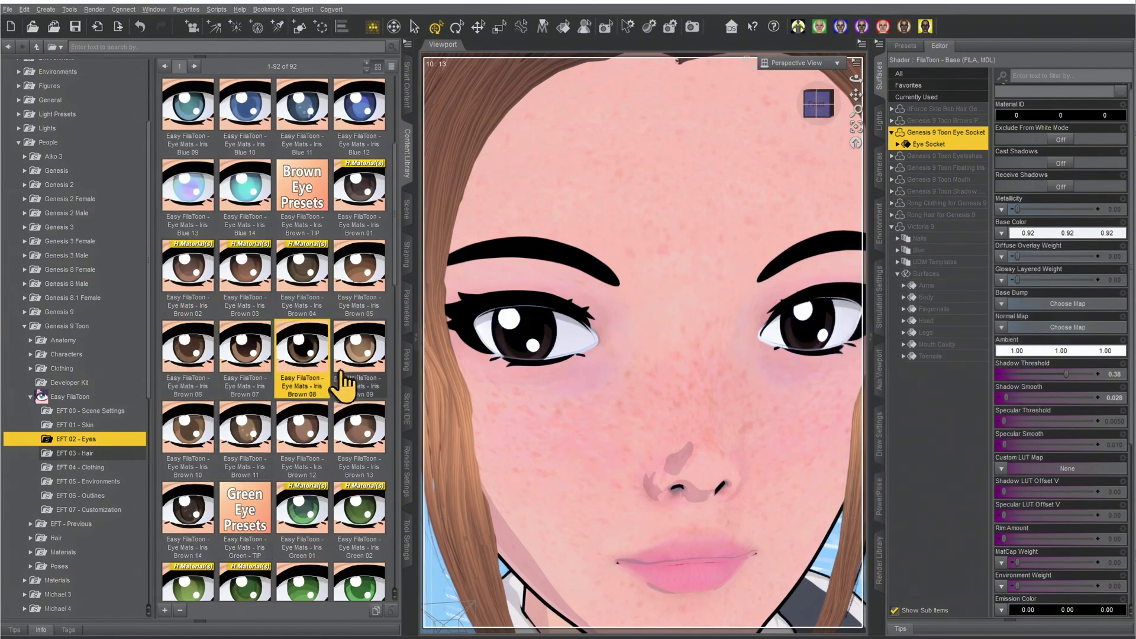
double_click(355, 362)
double_click(194, 453)
double_click(254, 456)
double_click(299, 457)
double_click(358, 457)
double_click(197, 530)
Step: Try the green iris presets on the figure, going from Iris Green 01 through Iris Green 13
scroll(196, 531, "down", 3)
double_click(302, 272)
double_click(352, 278)
double_click(185, 367)
double_click(241, 370)
double_click(302, 361)
double_click(361, 385)
double_click(190, 452)
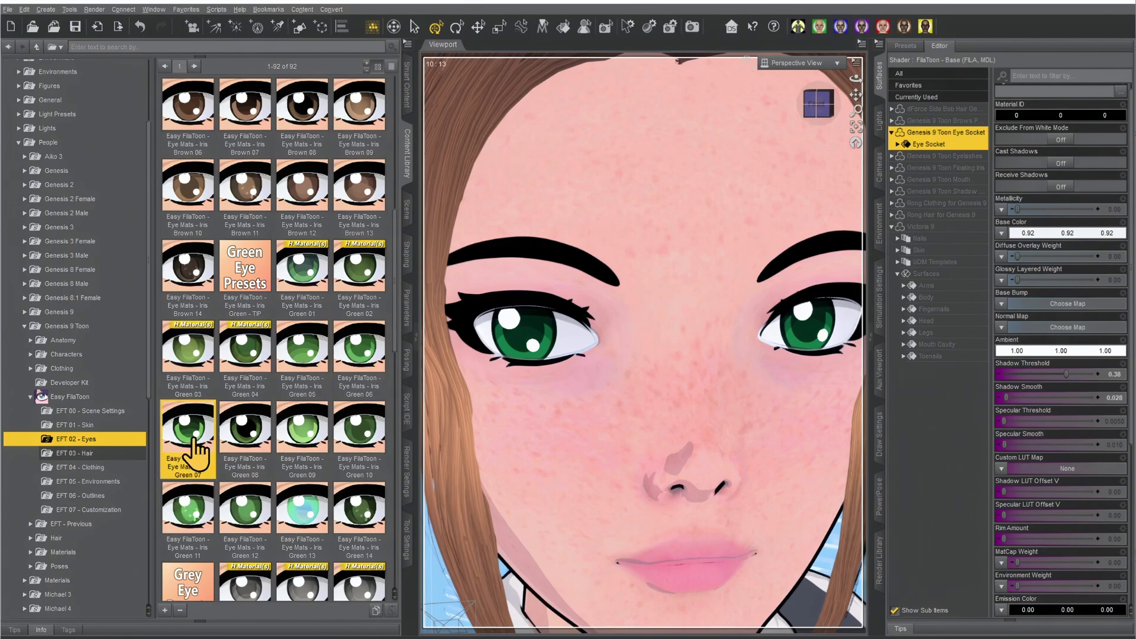
double_click(299, 453)
double_click(353, 453)
double_click(246, 452)
double_click(299, 456)
double_click(349, 459)
double_click(191, 521)
double_click(245, 521)
double_click(298, 515)
Step: Try the grey iris presets on the figure, starting with Iris Grey 01 and finishing with Iris Grey 07
scroll(297, 414, "down", 3)
double_click(247, 344)
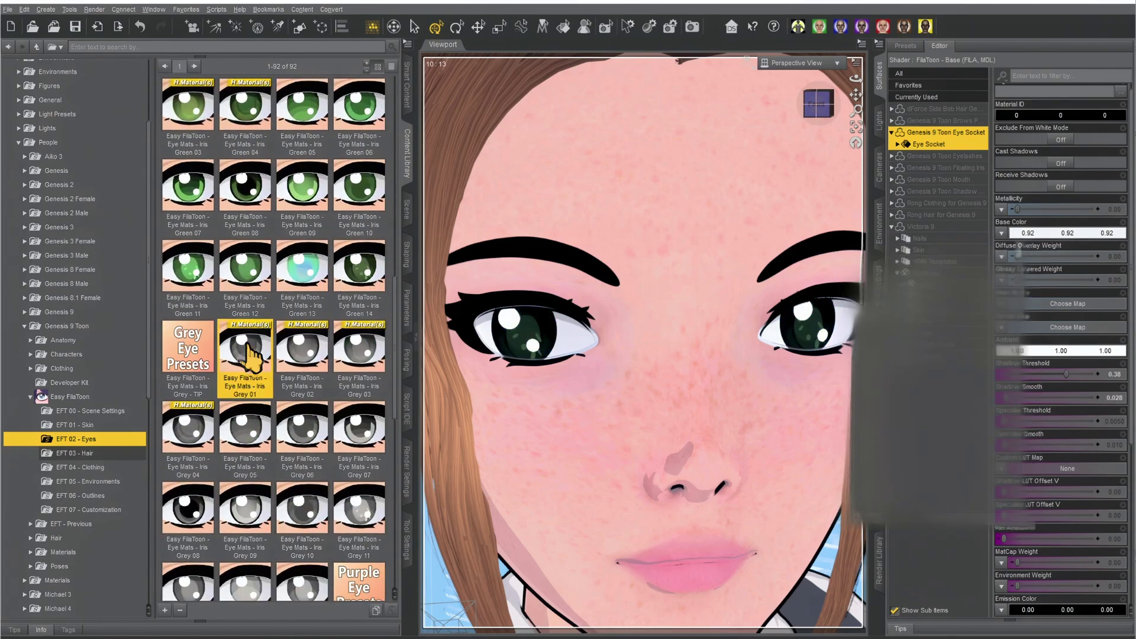
scroll(278, 236, "down", 3)
double_click(318, 110)
double_click(354, 139)
double_click(248, 222)
double_click(308, 216)
double_click(358, 213)
Step: Set the Floating Iris's left and right eye surfaces to Base Color 0.013, 0.59, 0.024 and Diffuse Overlay Color 0.094, 0.22, 0.019
left_click(897, 231)
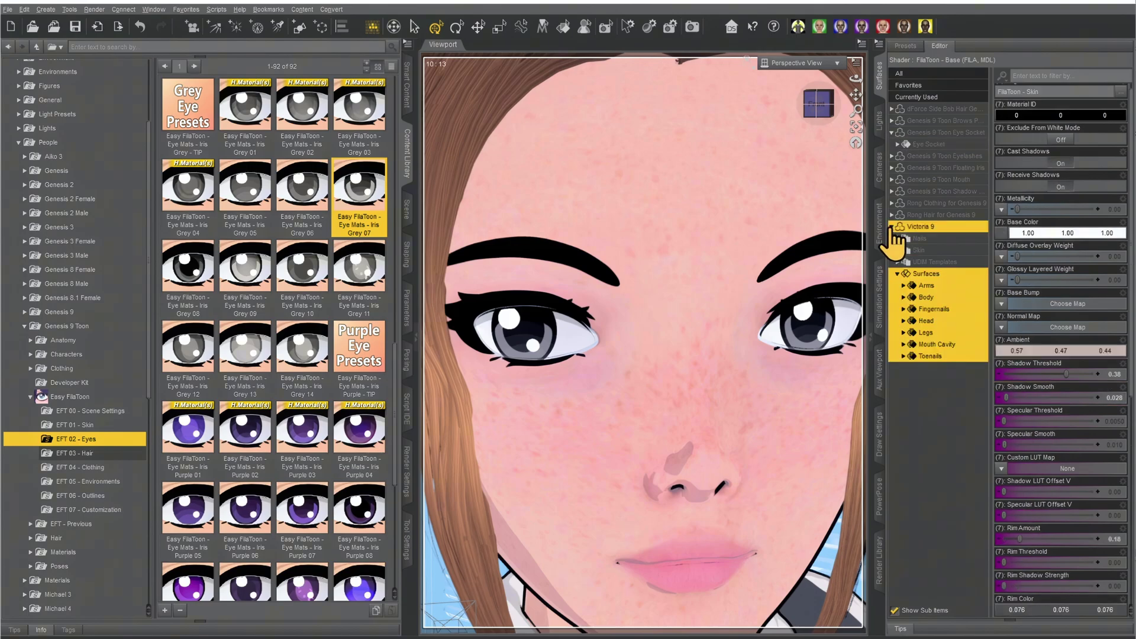
left_click(923, 156)
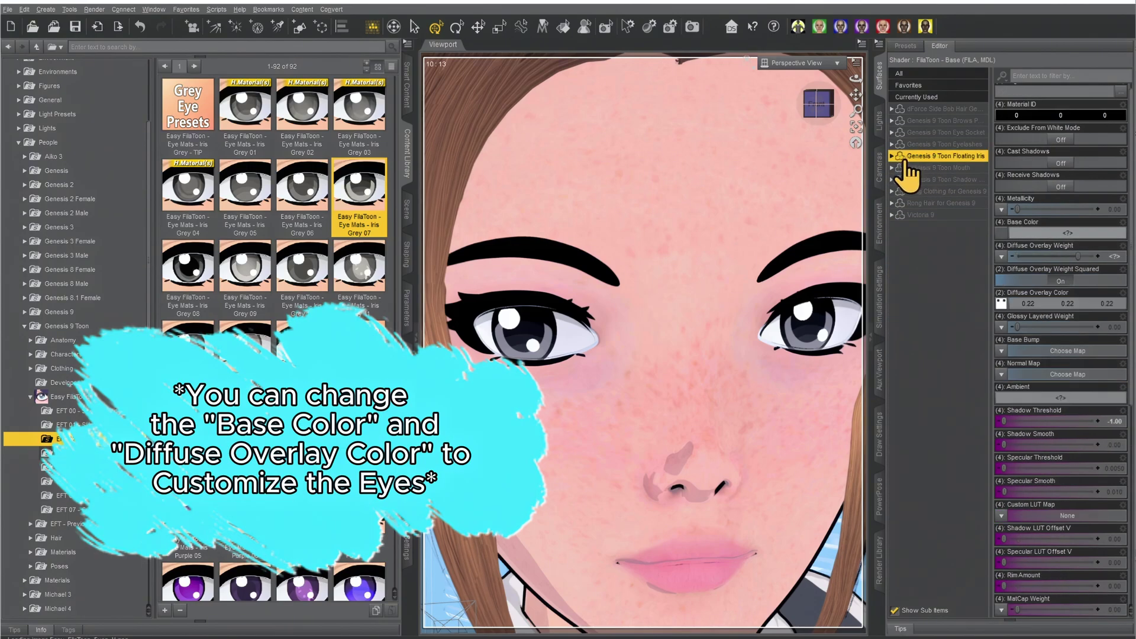
left_click(894, 156)
left_click(952, 168)
left_click(947, 178, "ctrl")
left_click(1047, 233)
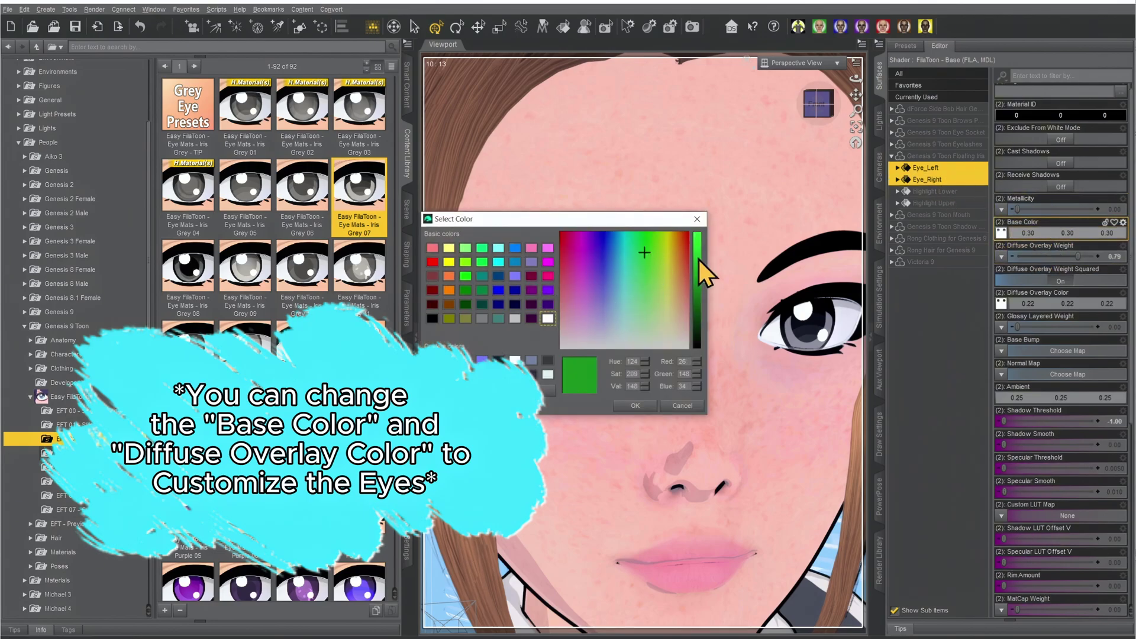
left_click(635, 406)
left_click(1039, 303)
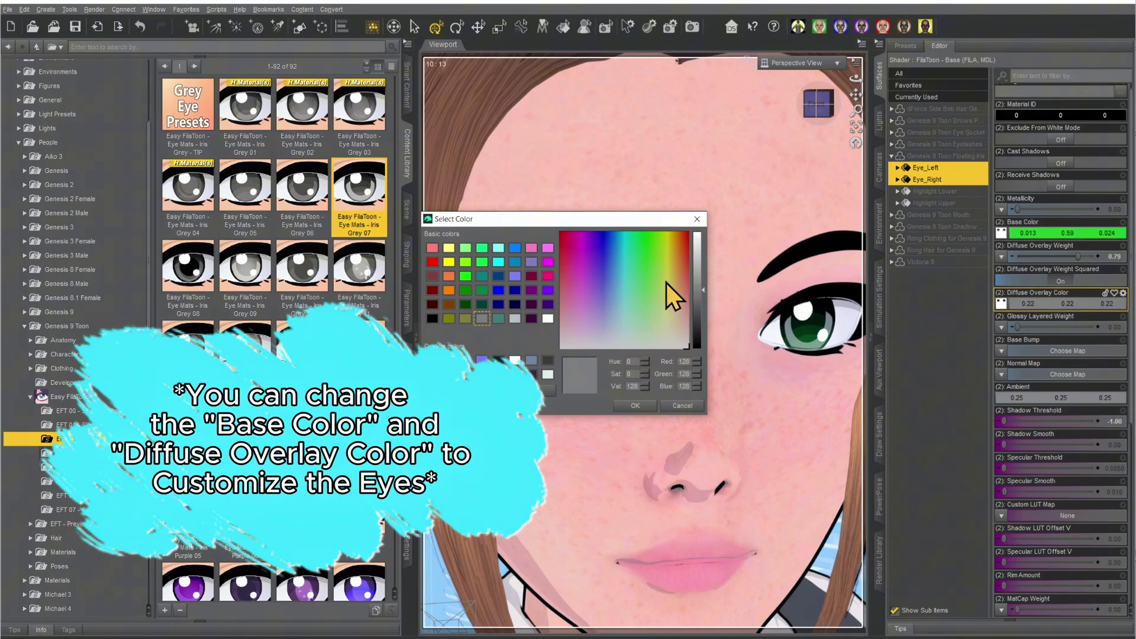
left_click(636, 406)
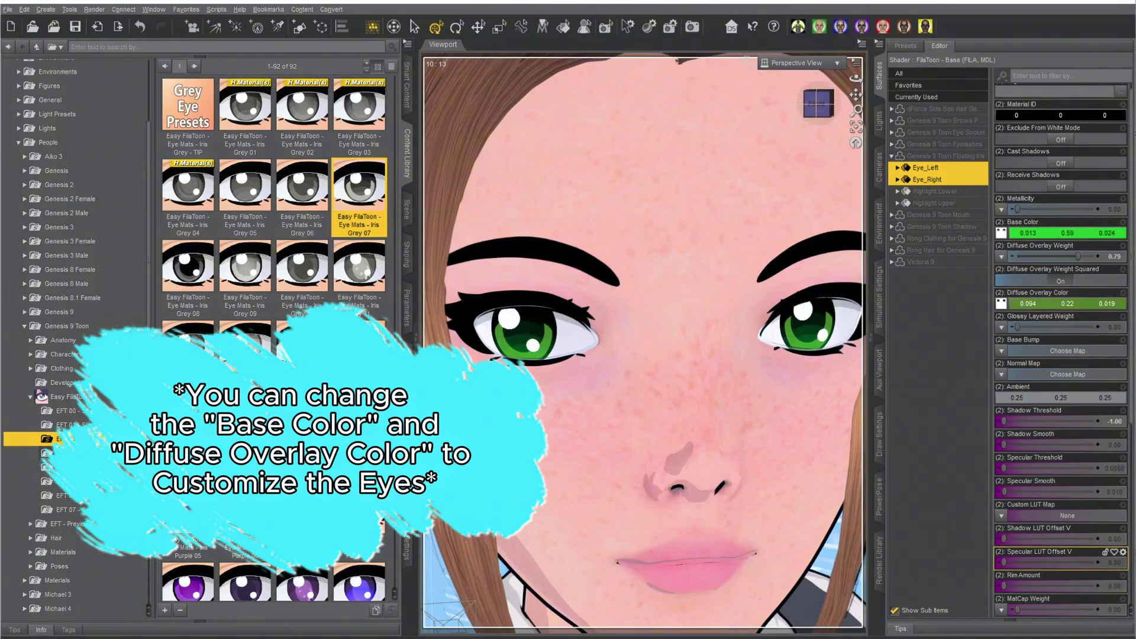
Step: Recolor both irises with a purple Base Color of 0.24, 0.064, 0.59, trying dark red and cyan 0.10, 0.82, 1.00 as Diffuse Overlay Color
left_click(1043, 233)
left_click(635, 406)
left_click(1030, 303)
left_click(574, 317)
left_click(635, 406)
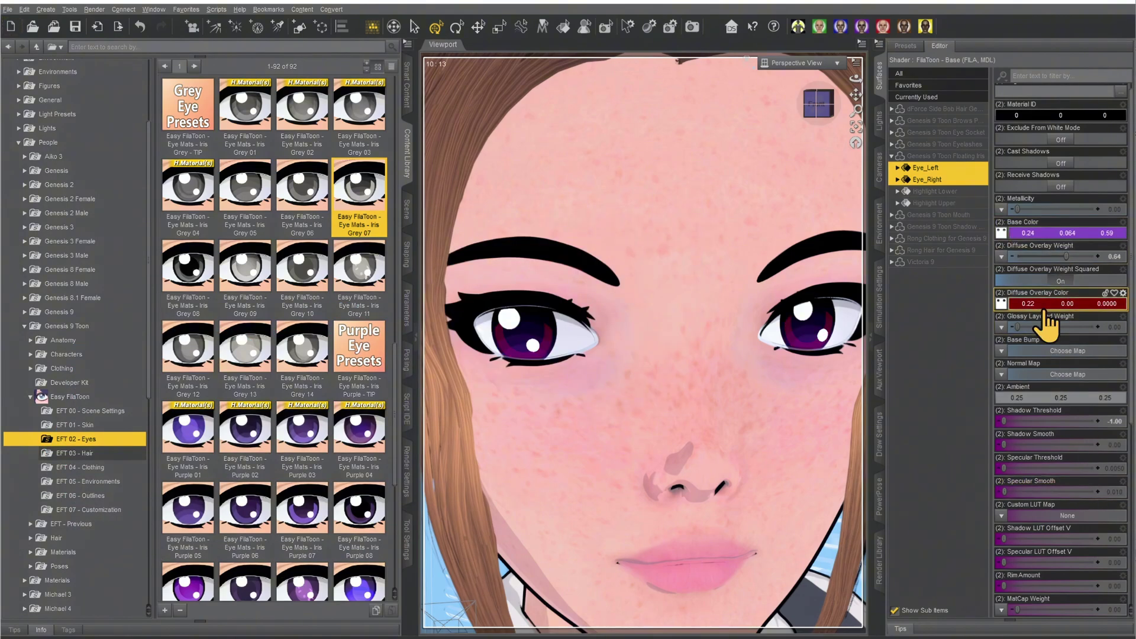
left_click(1030, 304)
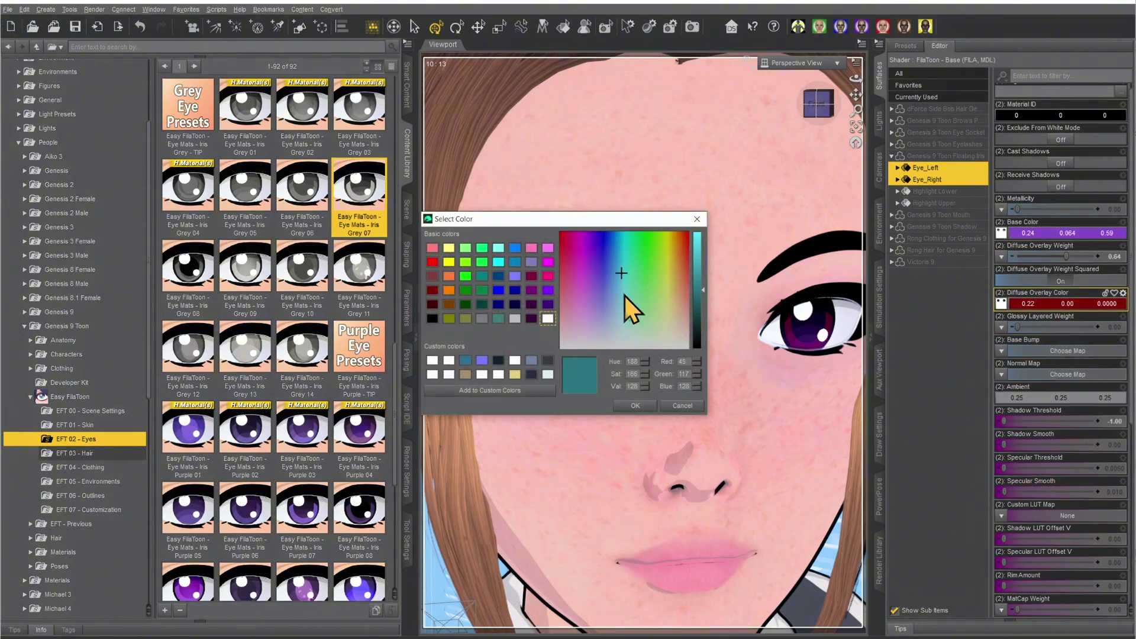
left_click(635, 406)
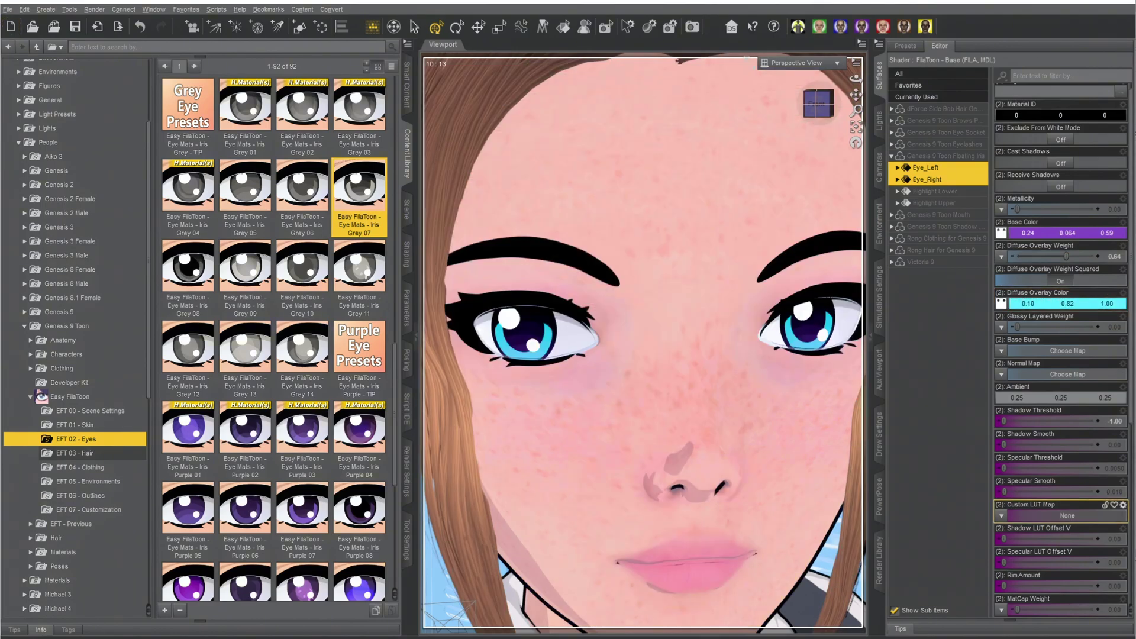
Step: Try the remaining grey iris presets on the figure, going from Iris Grey 08 through Iris Grey 14
double_click(193, 274)
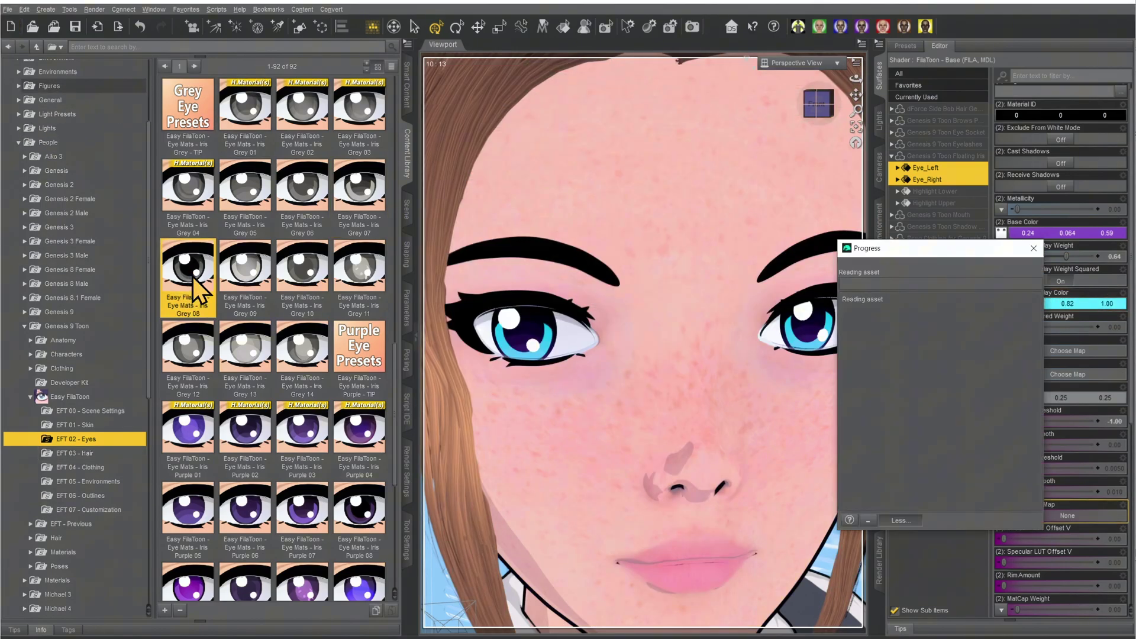
double_click(237, 274)
double_click(302, 278)
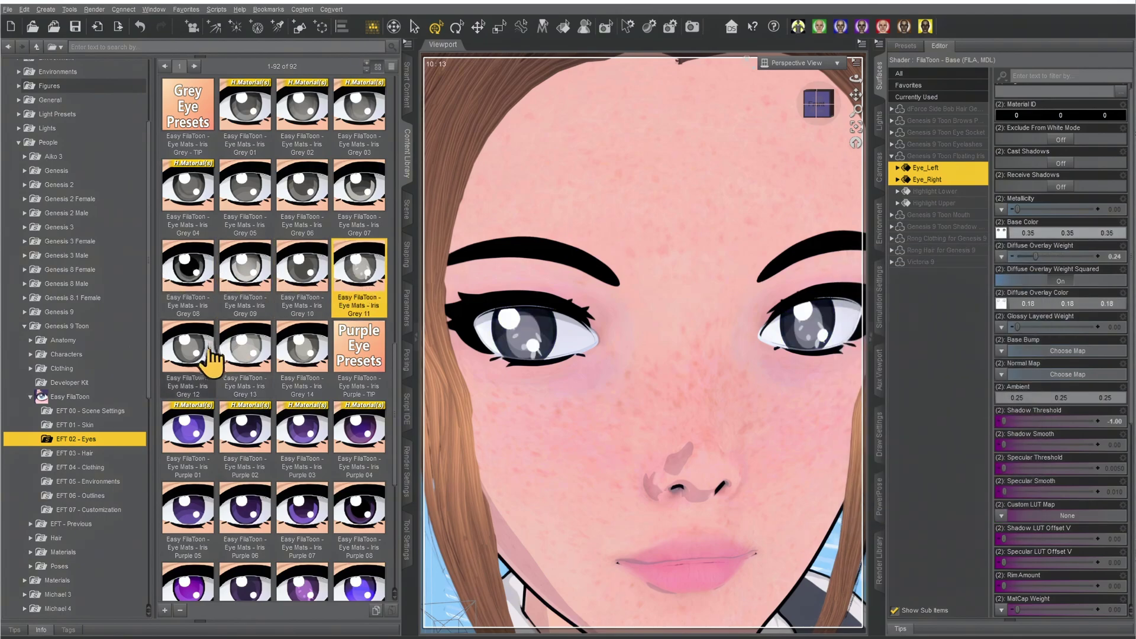
double_click(203, 355)
double_click(241, 372)
double_click(299, 372)
Step: Try the purple iris presets on the figure, going from Iris Purple 01 through Iris Purple 14
double_click(189, 451)
double_click(241, 457)
double_click(300, 456)
double_click(357, 464)
scroll(357, 464, "down", 3)
double_click(196, 272)
double_click(236, 274)
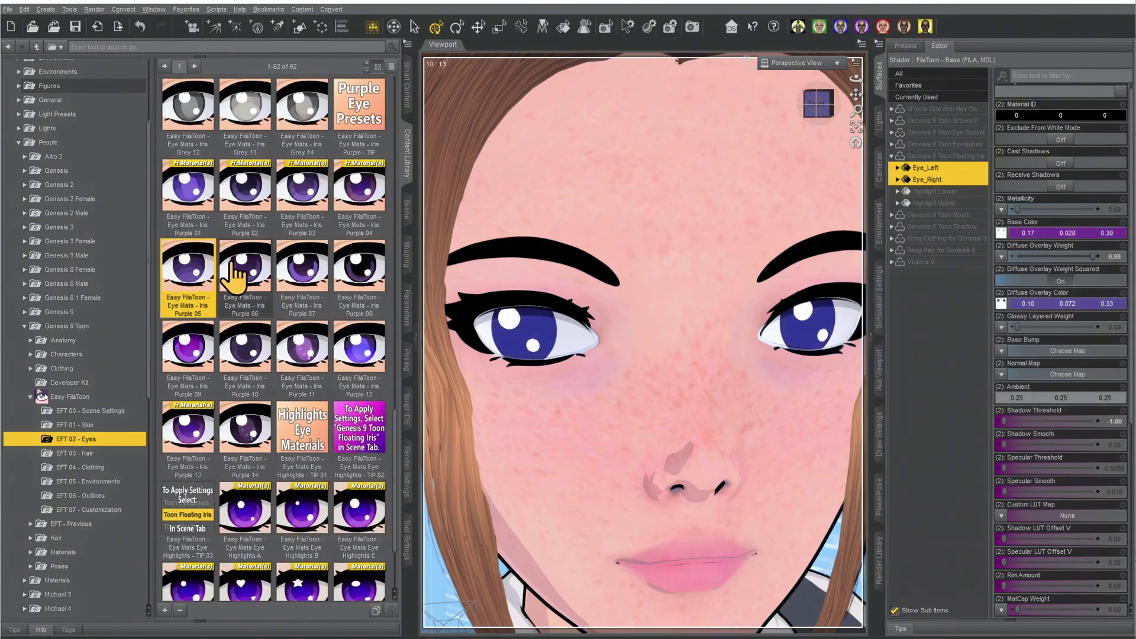
double_click(300, 279)
double_click(357, 285)
double_click(206, 355)
double_click(241, 355)
double_click(309, 366)
double_click(360, 371)
double_click(203, 451)
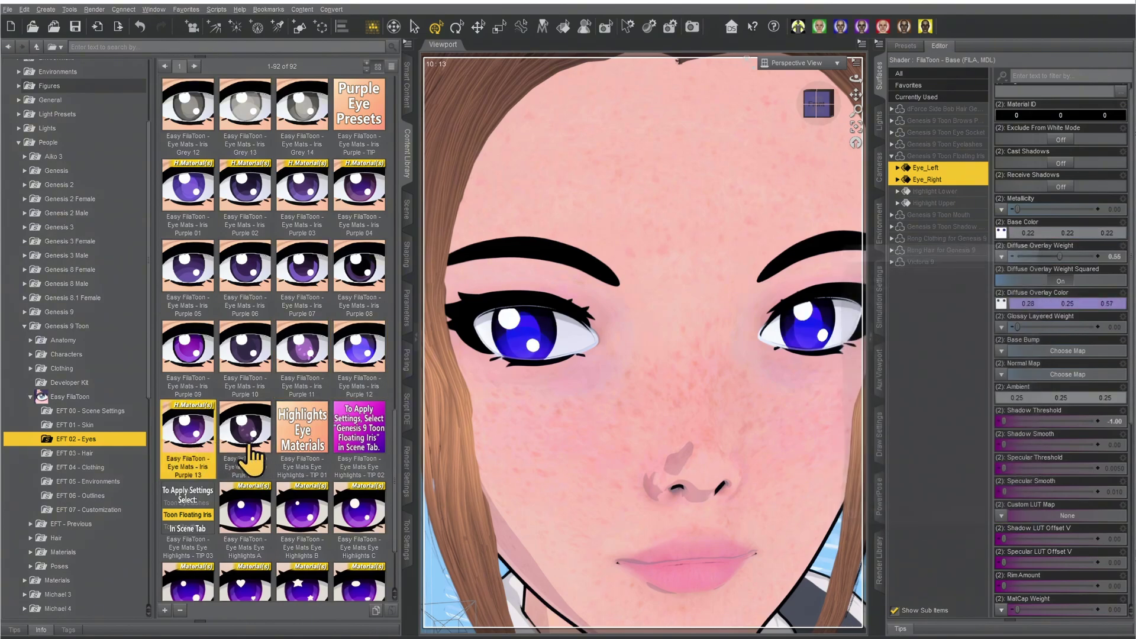
double_click(253, 456)
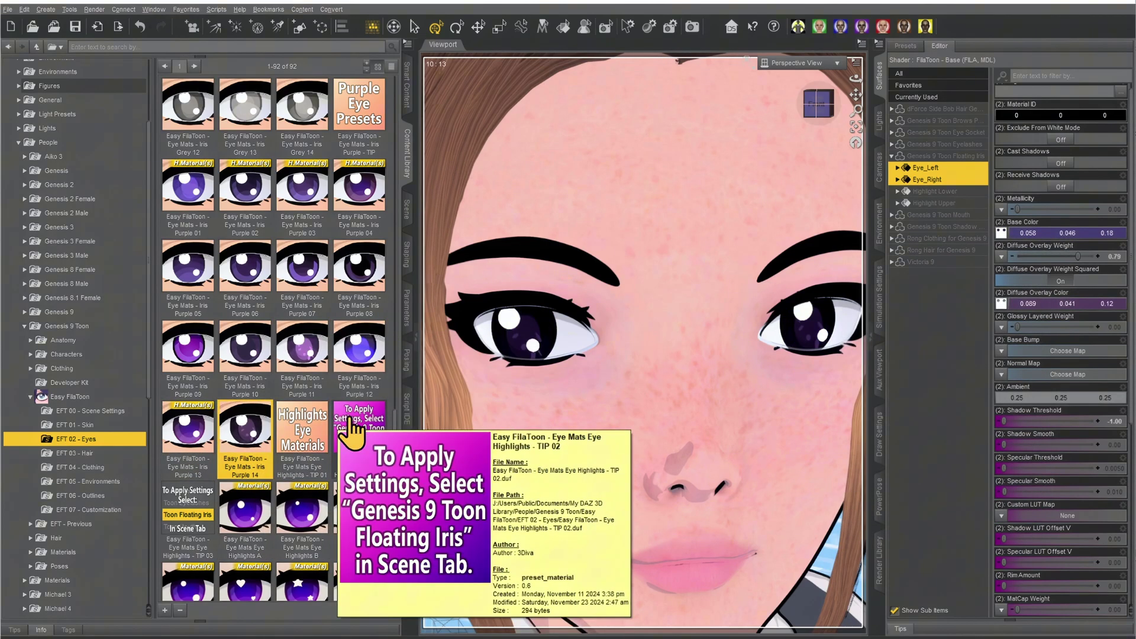
Step: Apply the Iris Blue 01 preset to the figure's eyes
scroll(355, 261, "up", 10)
scroll(198, 254, "up", 2)
double_click(195, 207)
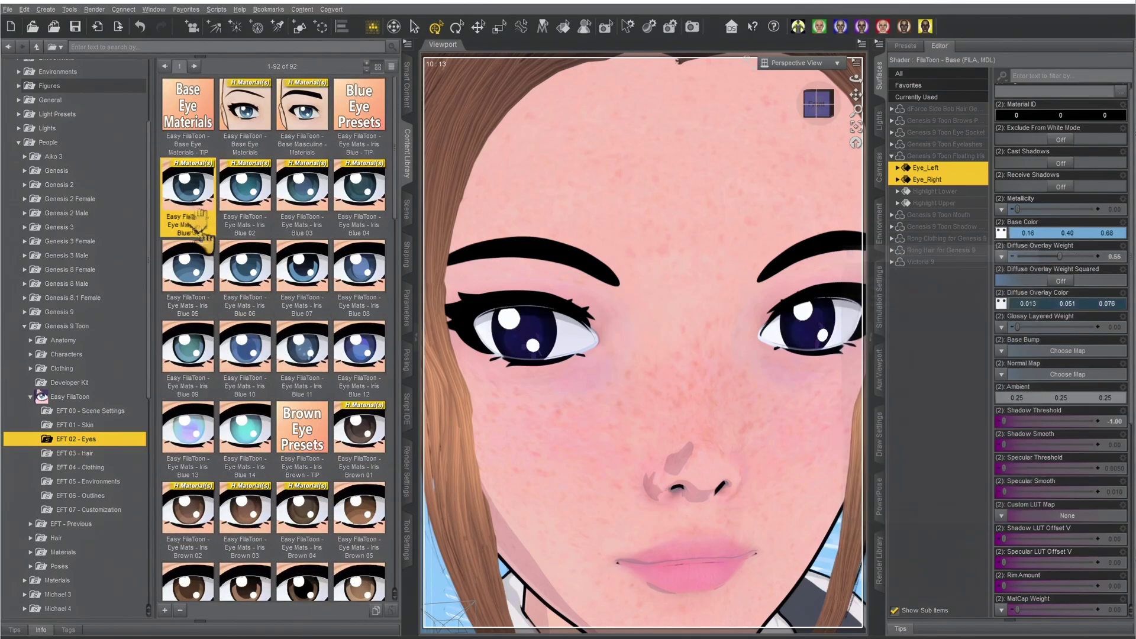
Step: Check the Eye Highlights tips and select Genesis 9 Toon Floating Iris under Victoria 9 in the scene
scroll(342, 532, "down", 10)
scroll(331, 533, "down", 5)
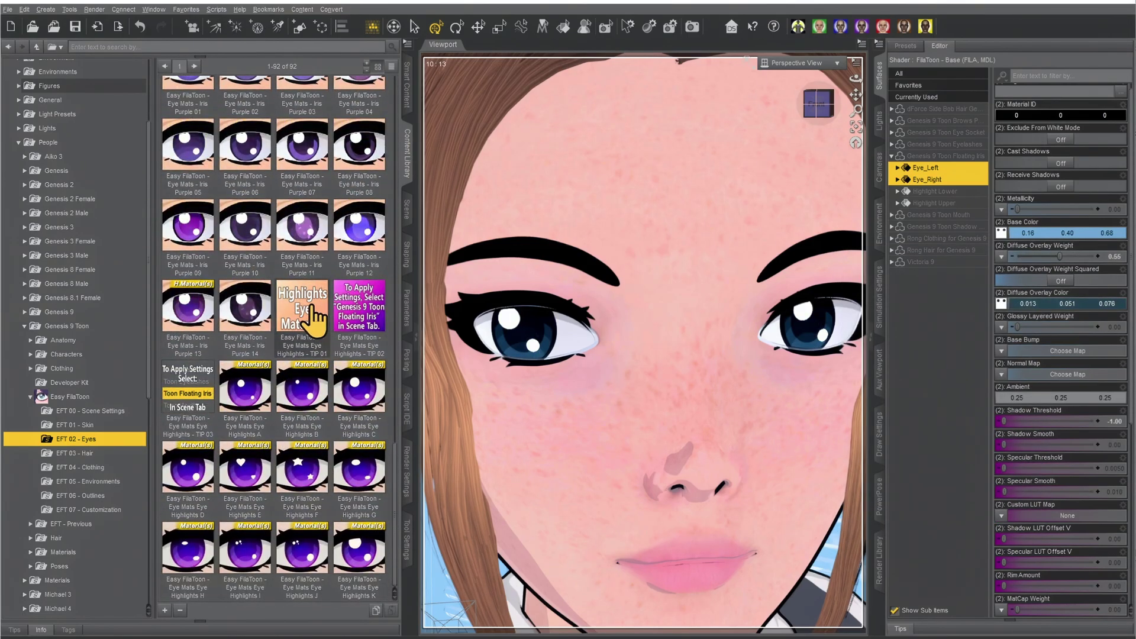
mouse_move(373, 300)
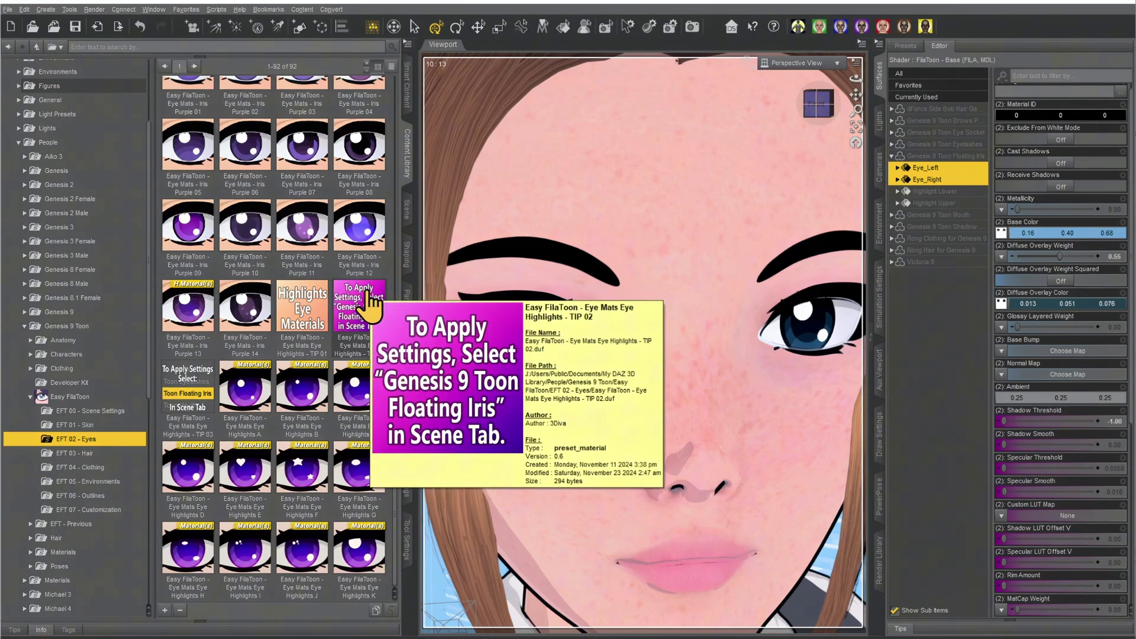
mouse_move(200, 410)
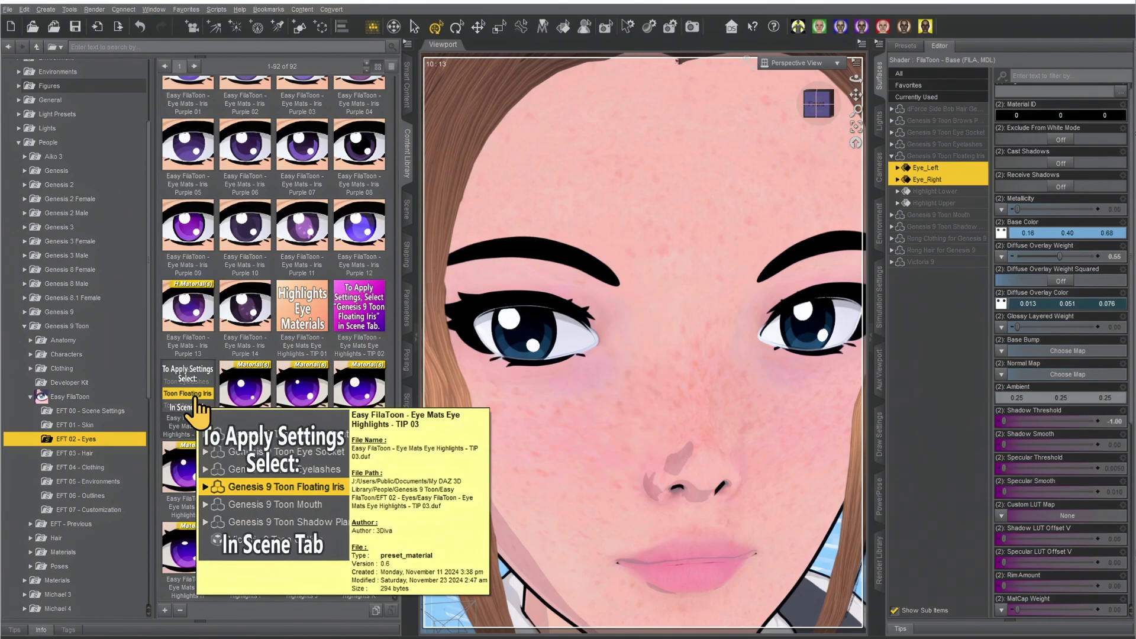
left_click(406, 210)
left_click(29, 90)
left_click(36, 102)
left_click(97, 172)
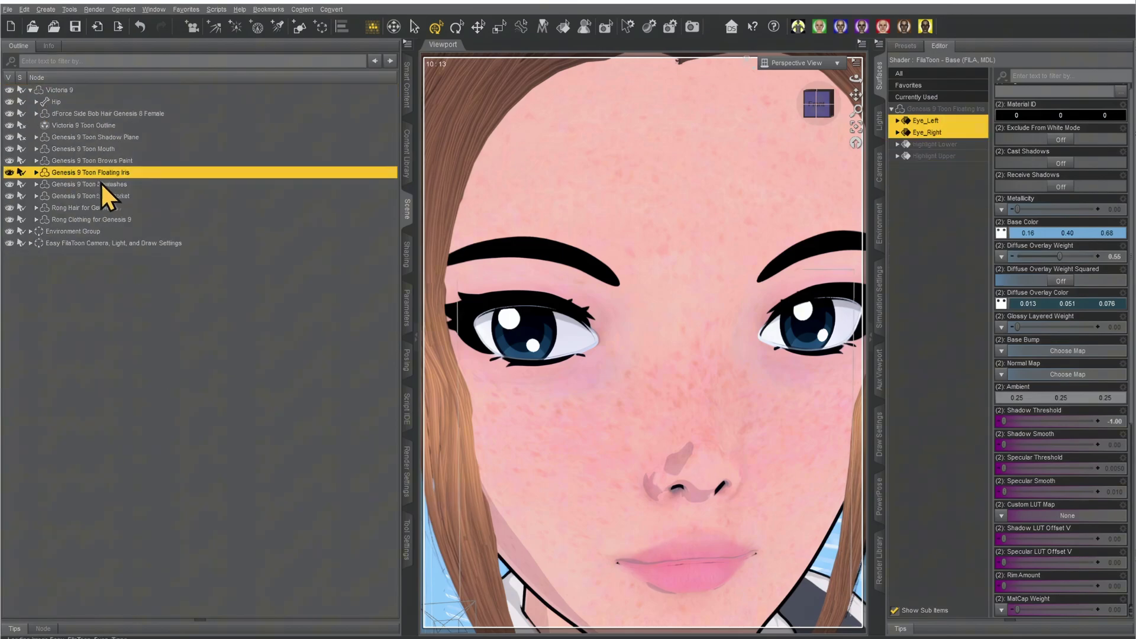
left_click(406, 155)
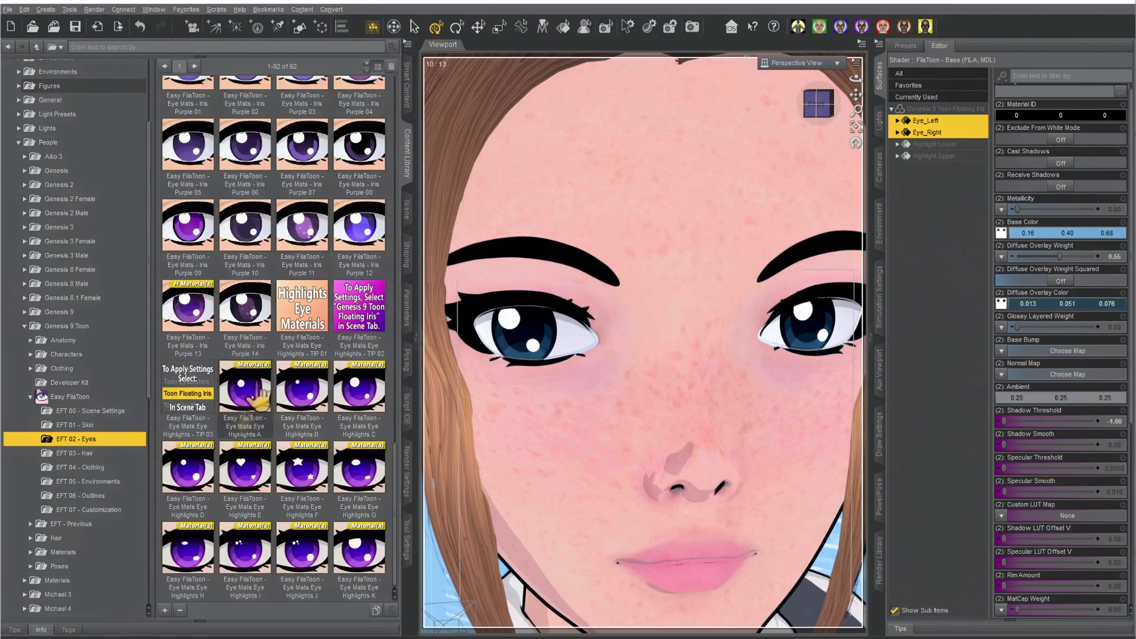
Step: Try the eye highlight presets Highlights E, G, H, I and J on the floating iris
left_click(242, 488)
left_click(355, 489)
left_click(183, 559)
left_click(245, 560)
left_click(303, 568)
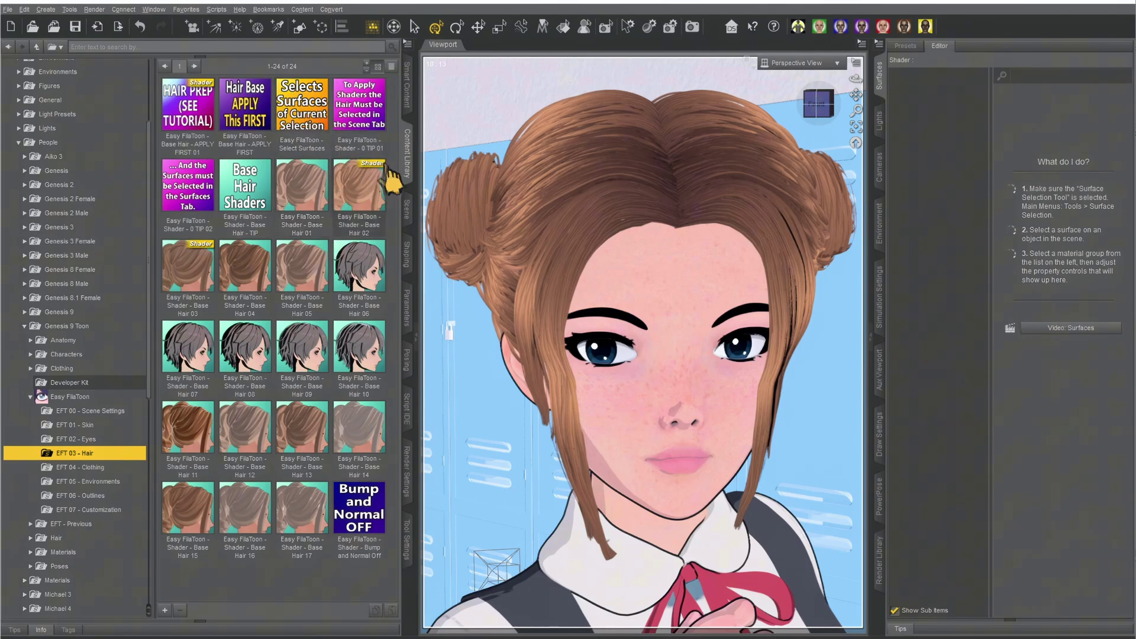
Step: Select Rong Hair for Genesis 9 in the scene and select all its surfaces with the EFT 03 - Hair Select Surfaces preset
left_click(407, 204)
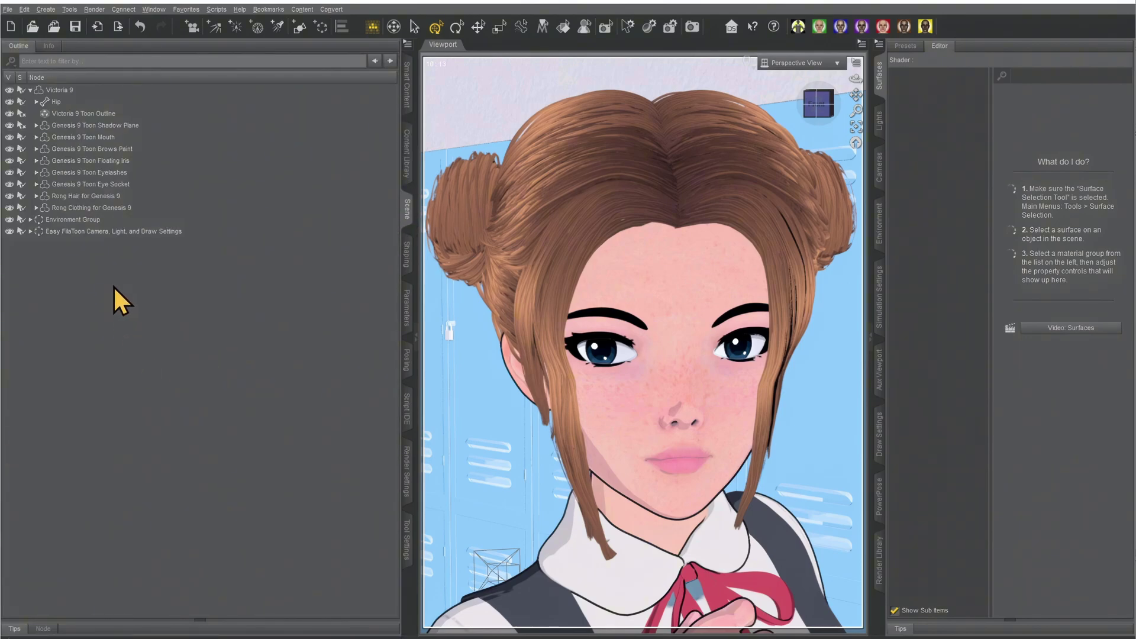
left_click(113, 195)
left_click(408, 154)
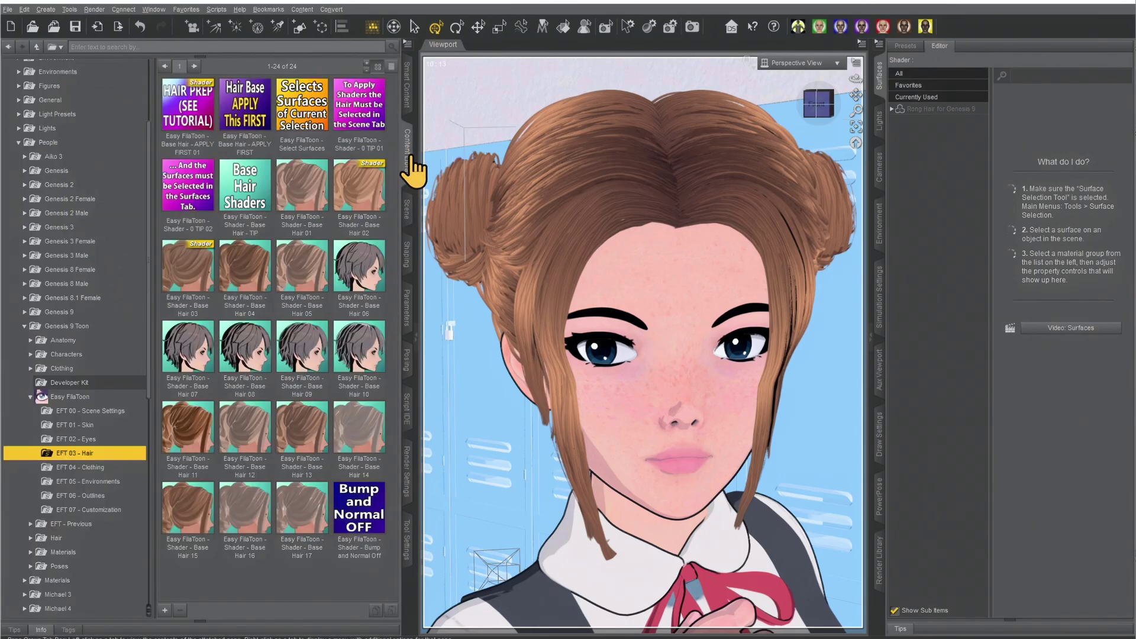
double_click(302, 107)
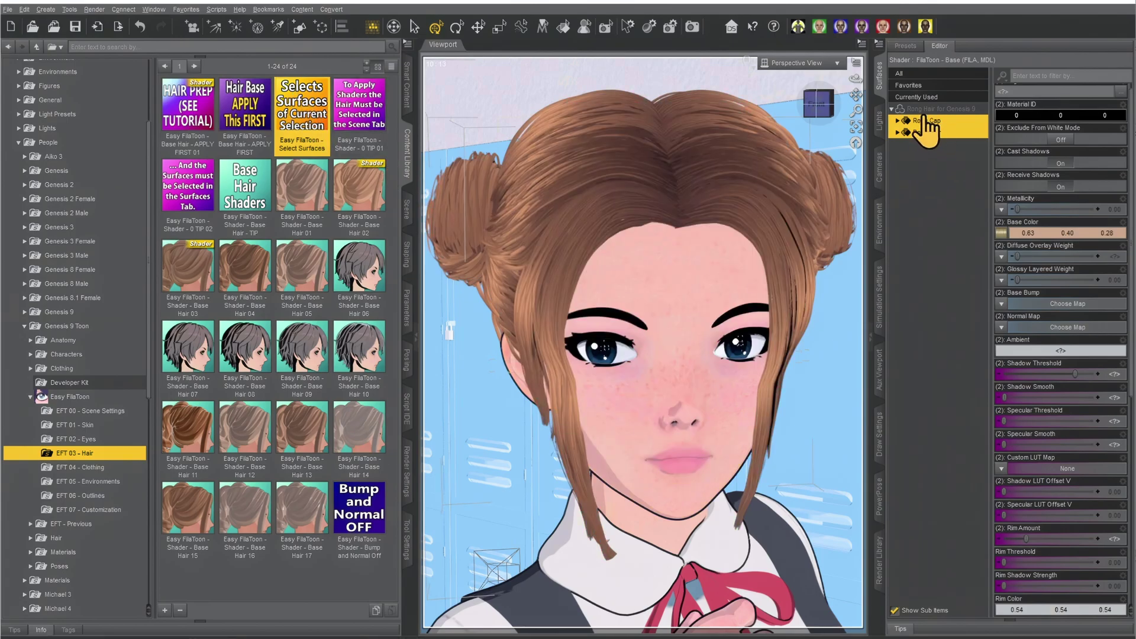
Step: Try the hair shaders from Base Hair 01 through Base Hair 17 on the selected surfaces, finishing with Base Hair 02
double_click(306, 202)
double_click(363, 210)
double_click(178, 287)
double_click(249, 289)
double_click(302, 278)
double_click(354, 273)
double_click(177, 355)
double_click(251, 364)
double_click(300, 373)
double_click(361, 363)
double_click(201, 452)
double_click(251, 431)
double_click(296, 456)
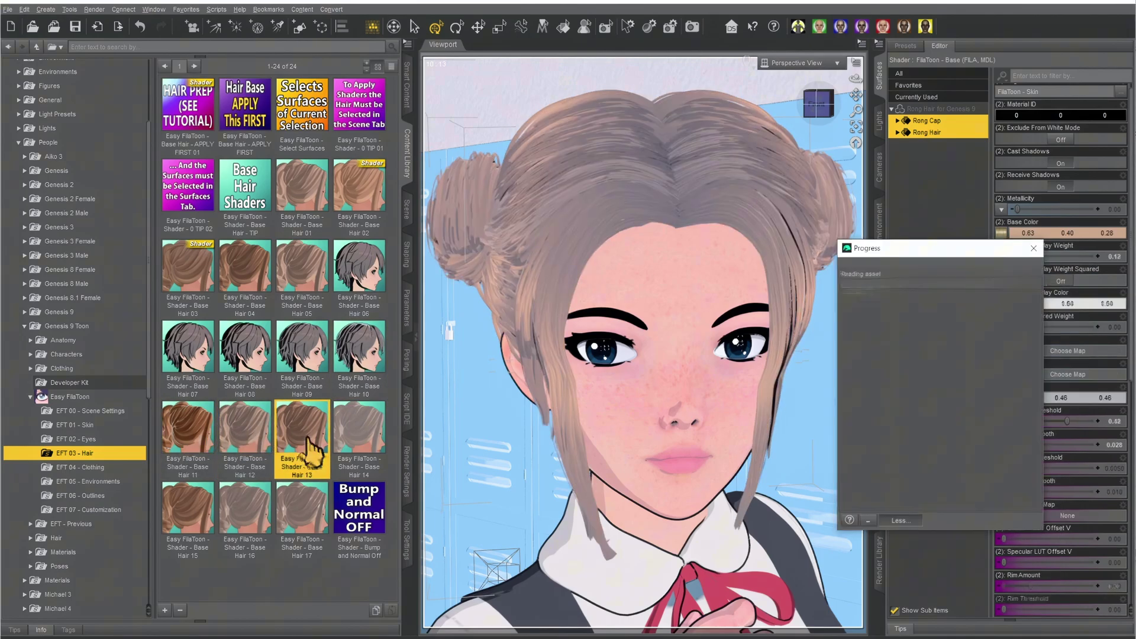
double_click(362, 456)
double_click(204, 511)
double_click(247, 522)
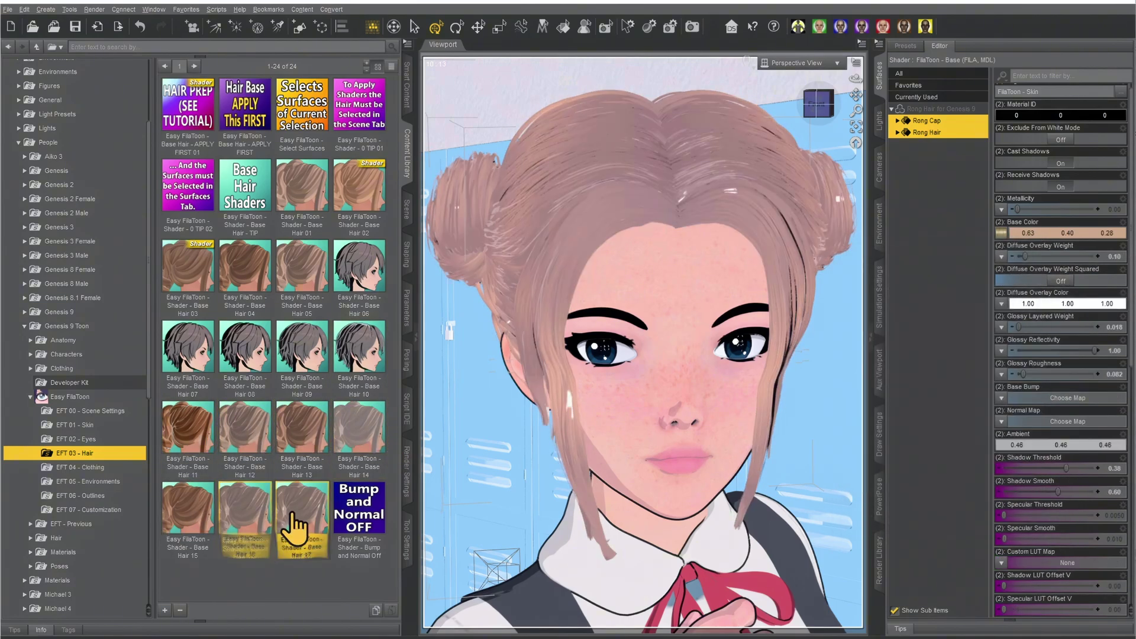
double_click(359, 196)
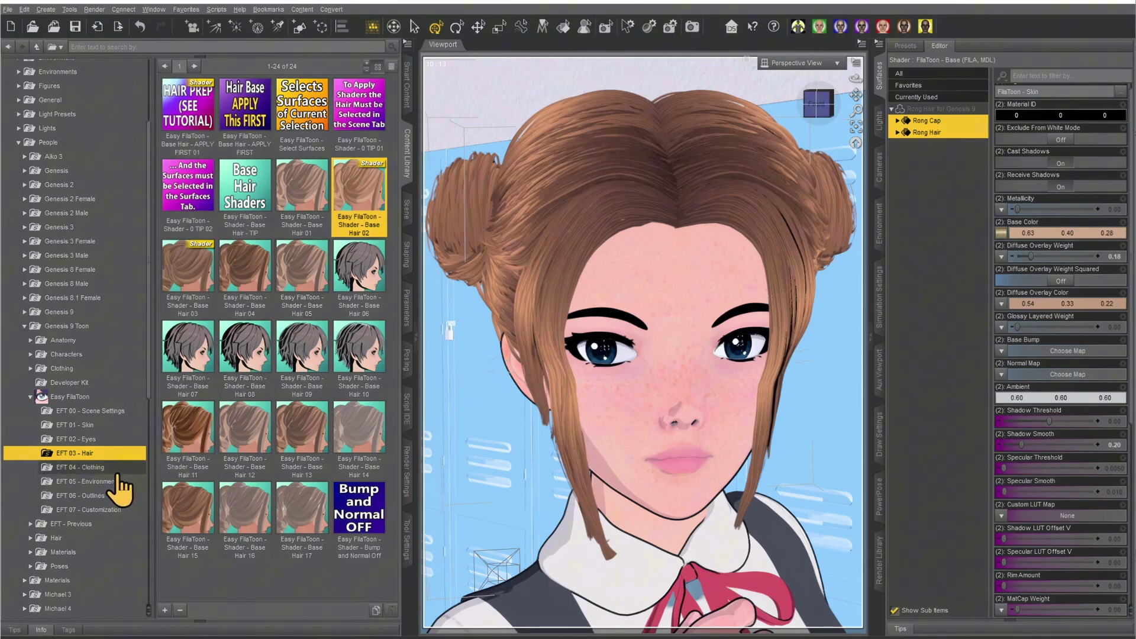
Step: Select Rong Clothing for Genesis 9 and all its surfaces using the Select Surfaces preset from EFT 04 - Clothing
left_click(89, 467)
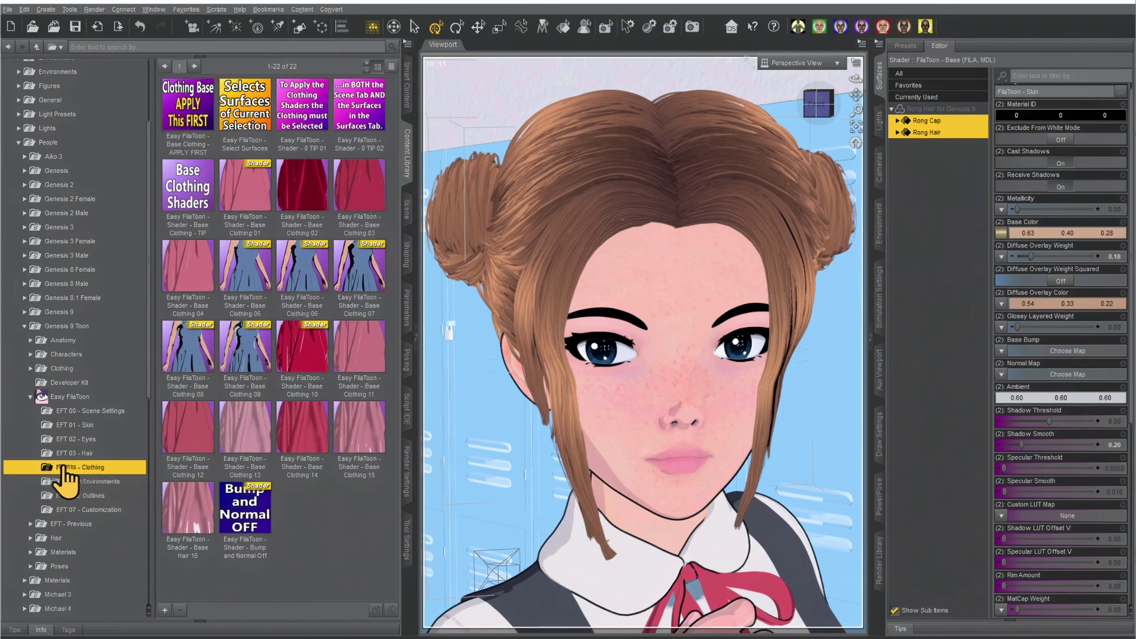
left_click(407, 216)
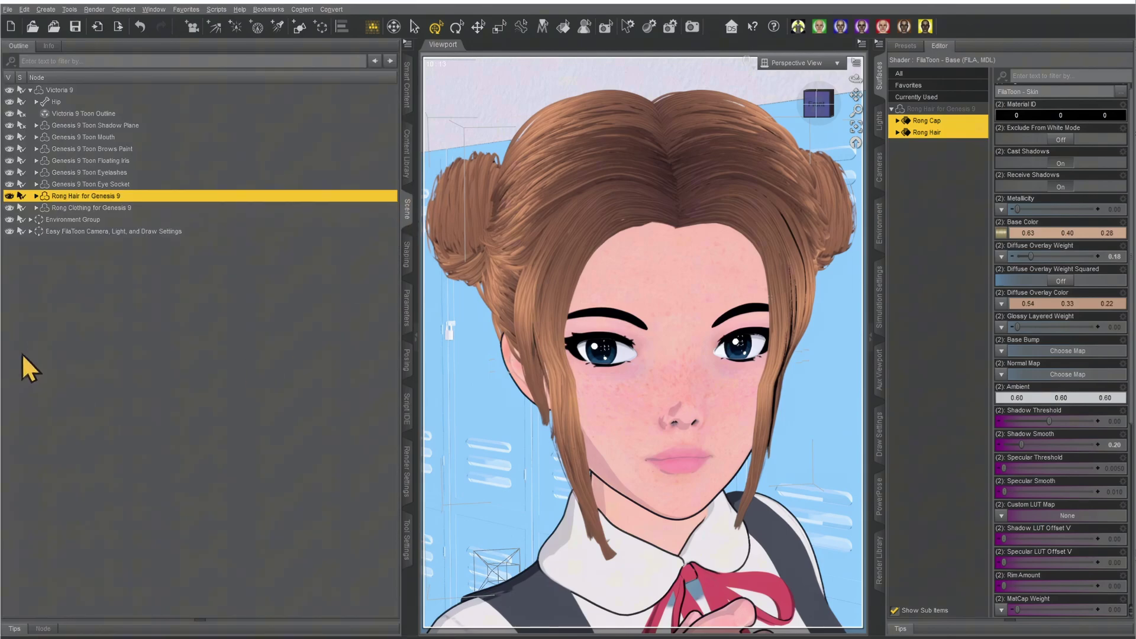
left_click(83, 207)
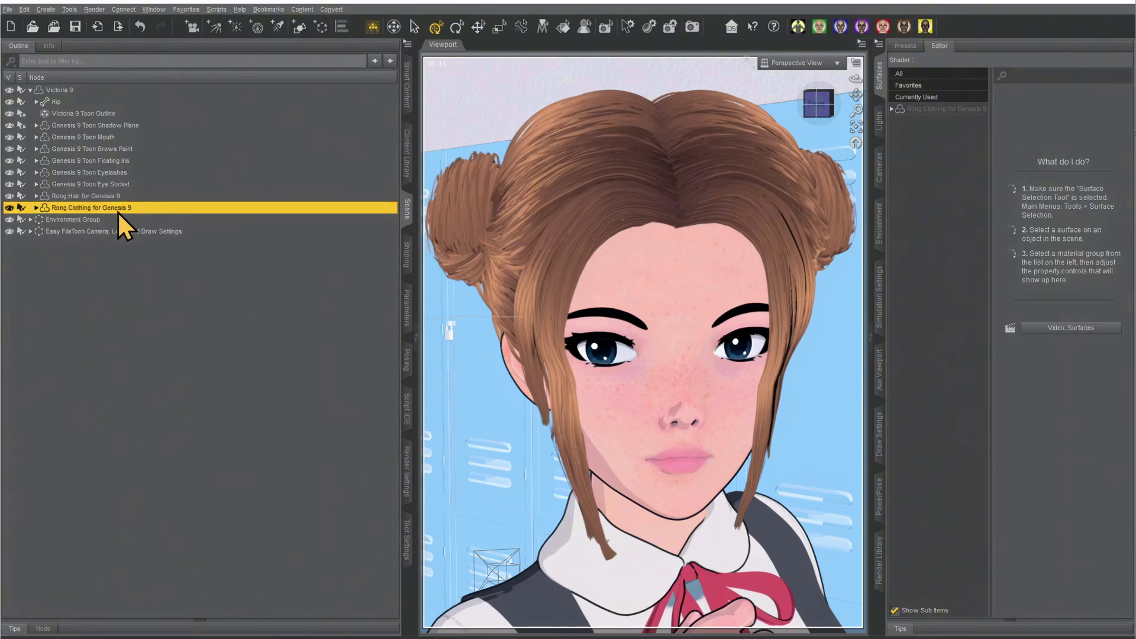
left_click(412, 153)
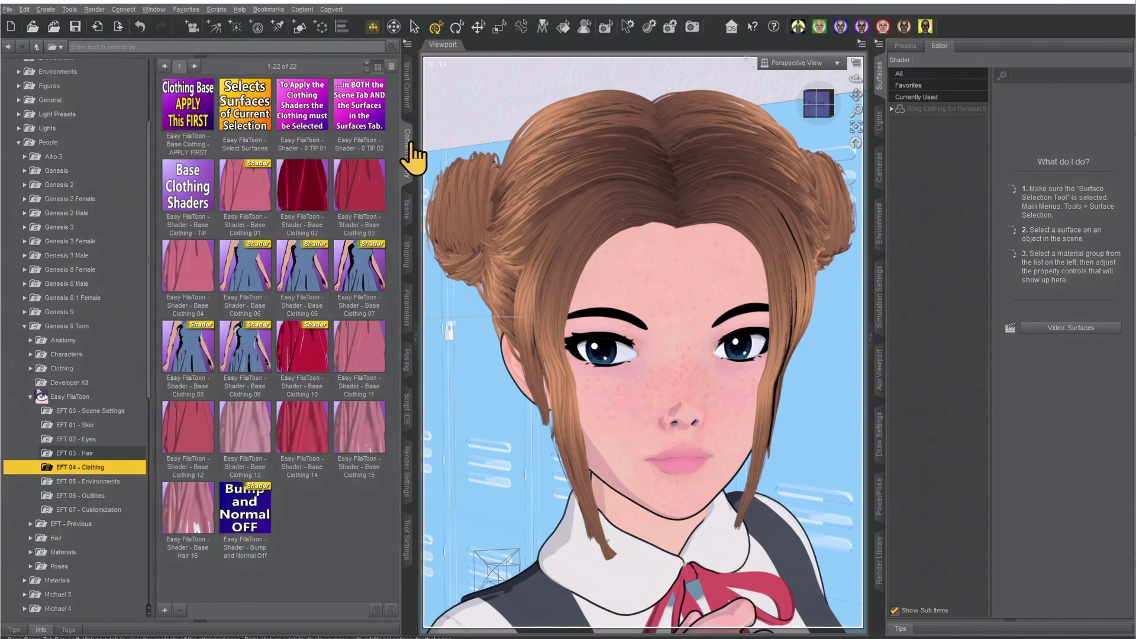
double_click(249, 109)
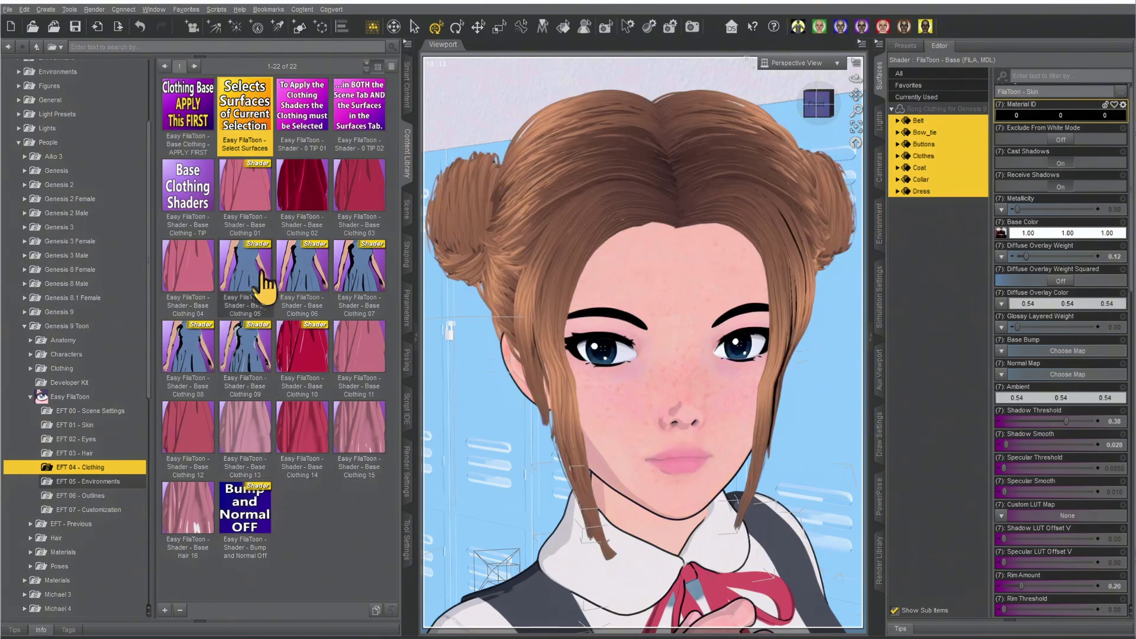
Step: Apply the Base Clothing 01 shader to the outfit's selected surfaces
left_click(799, 63)
left_click(794, 168)
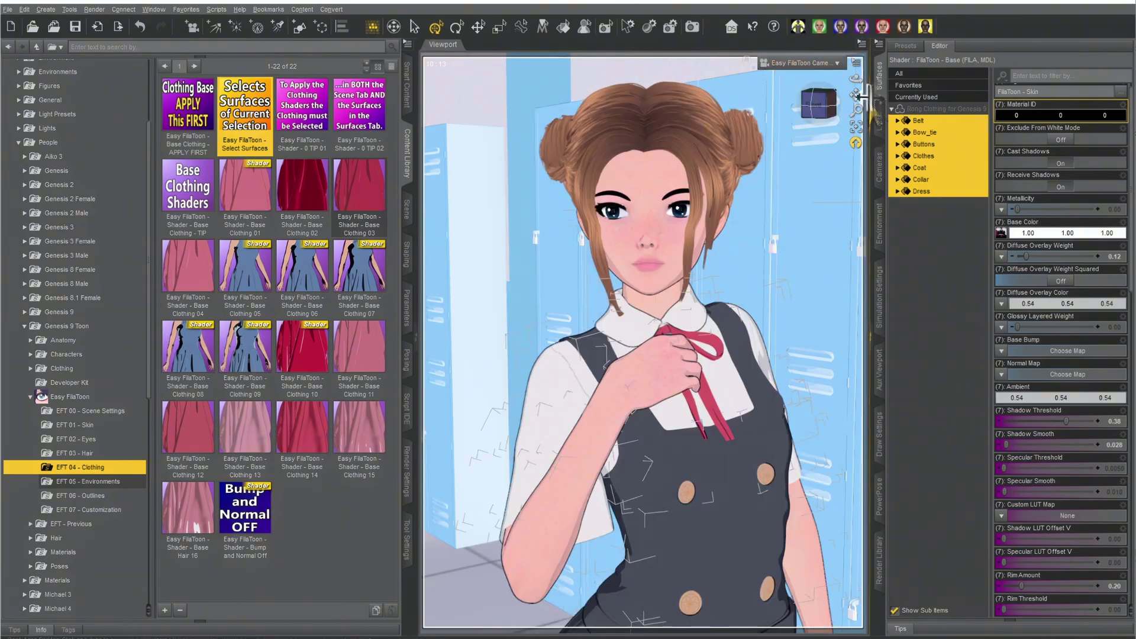
left_click(808, 63)
left_click(808, 62)
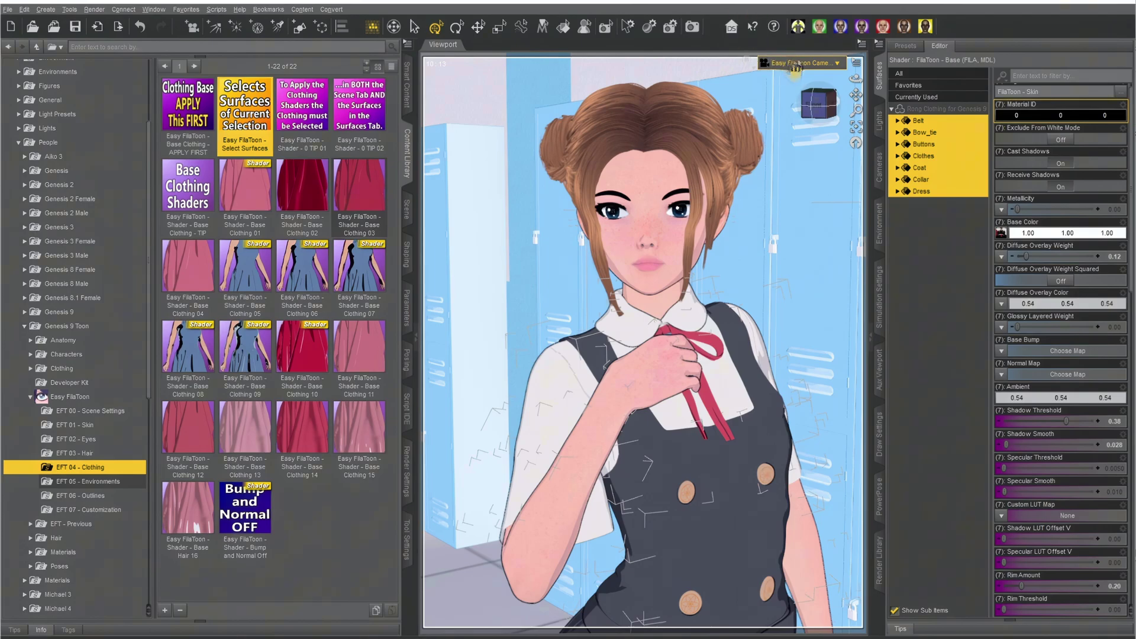
left_click(796, 63)
left_click(794, 74)
left_click_drag(856, 95, 855, 136)
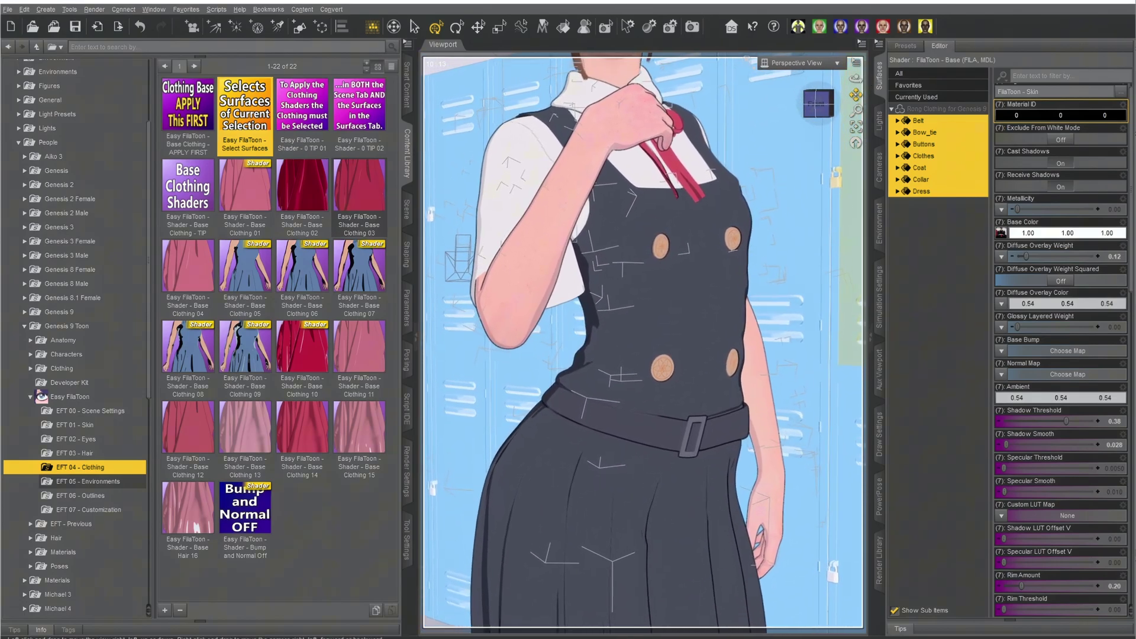
left_click(247, 204)
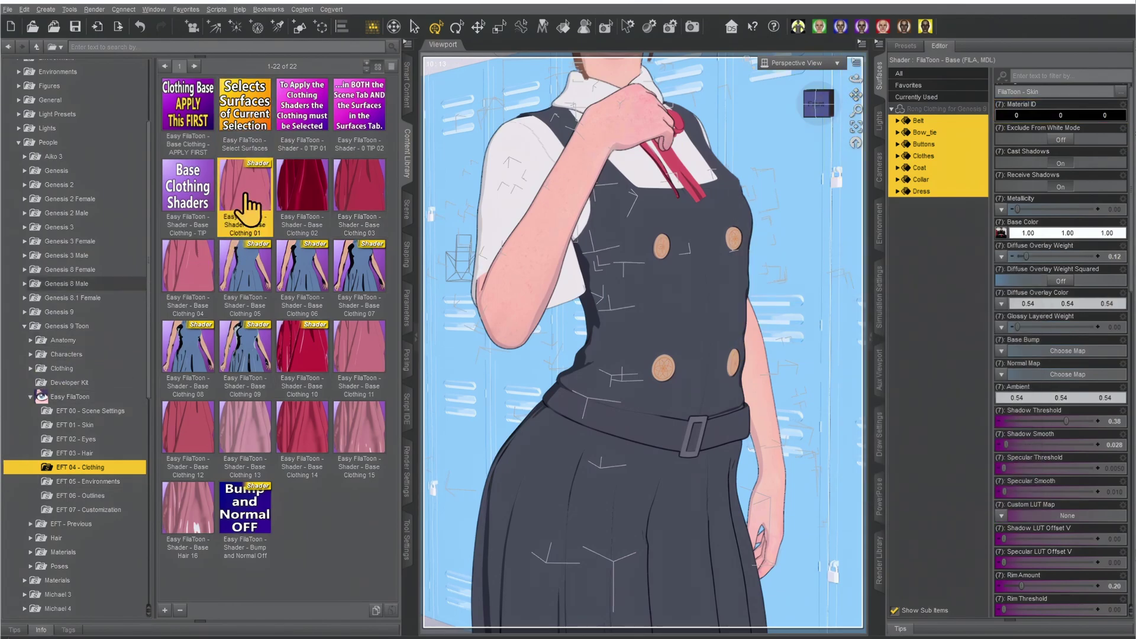
Step: Try the clothing shaders from Base Clothing 02 through Base Clothing 15, plus Base Hair 16, on the outfit, finishing with Base Clothing 01
double_click(304, 190)
double_click(349, 194)
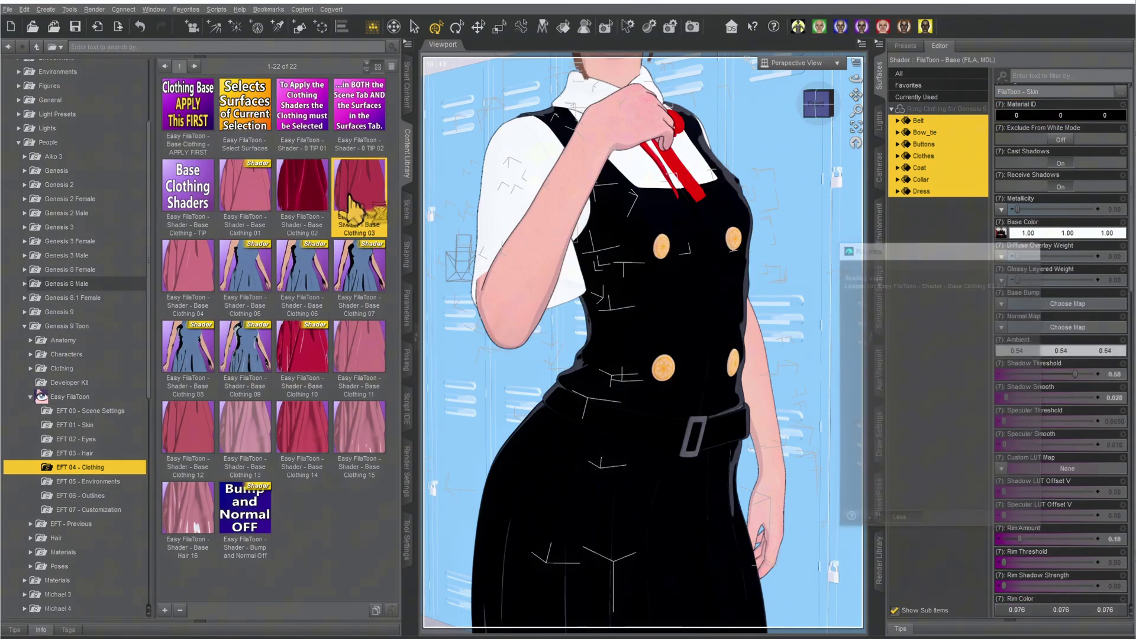
double_click(200, 289)
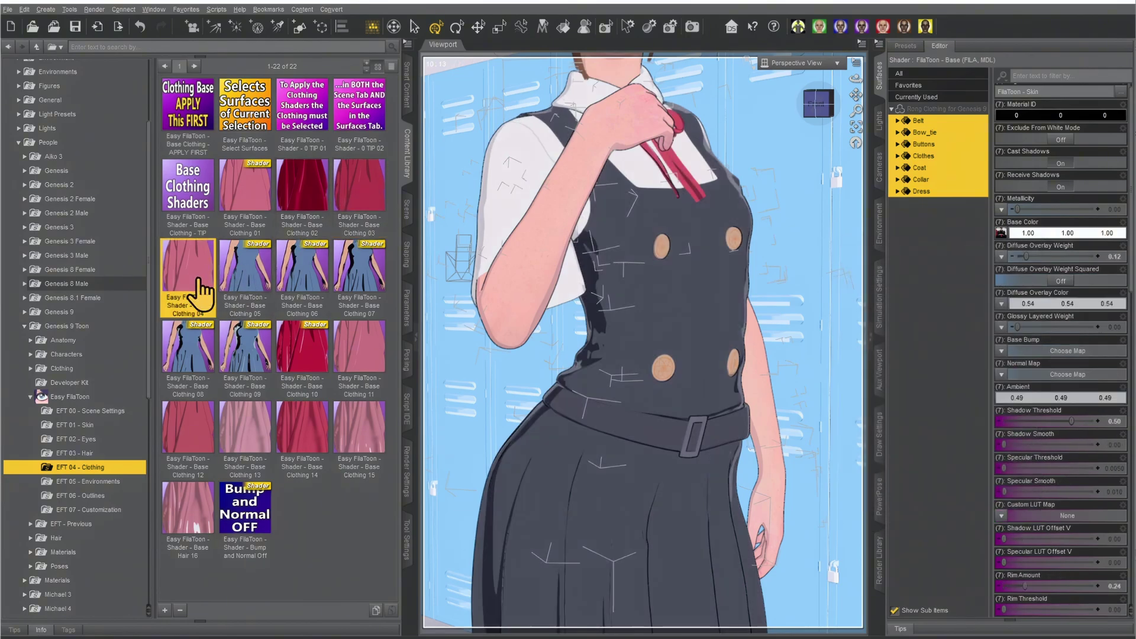
double_click(245, 290)
double_click(314, 287)
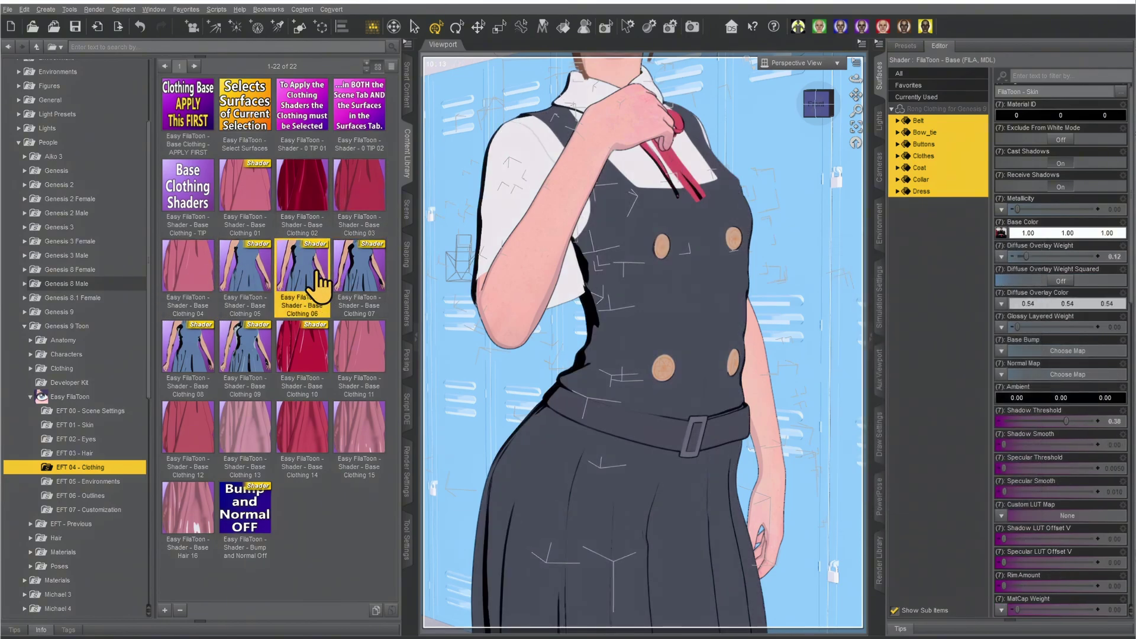
double_click(348, 280)
double_click(190, 352)
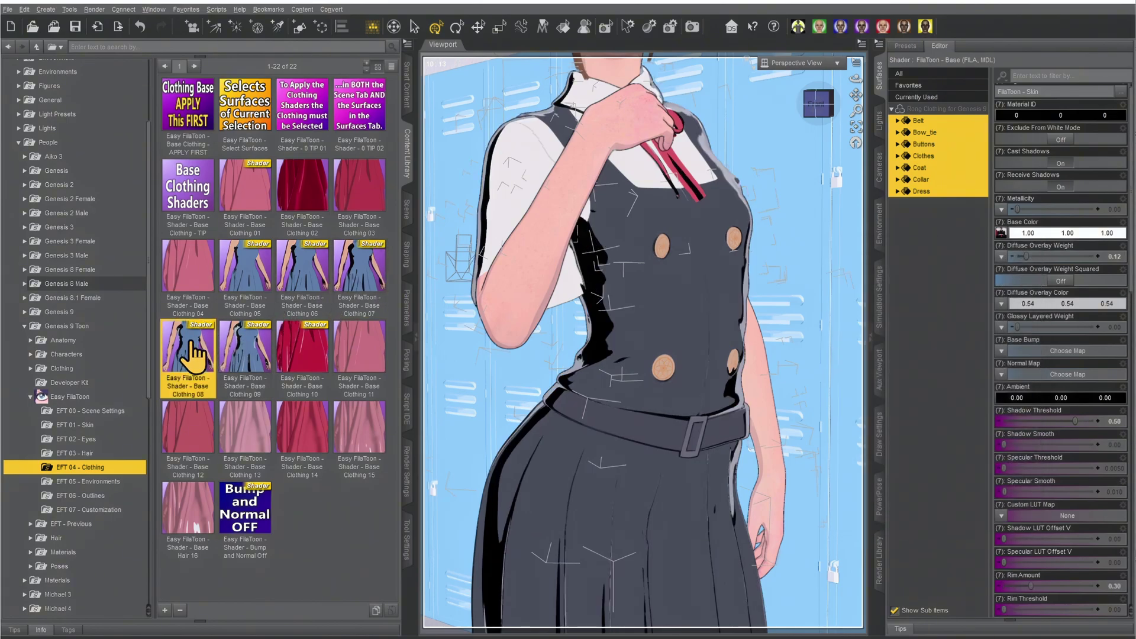
double_click(246, 355)
double_click(311, 369)
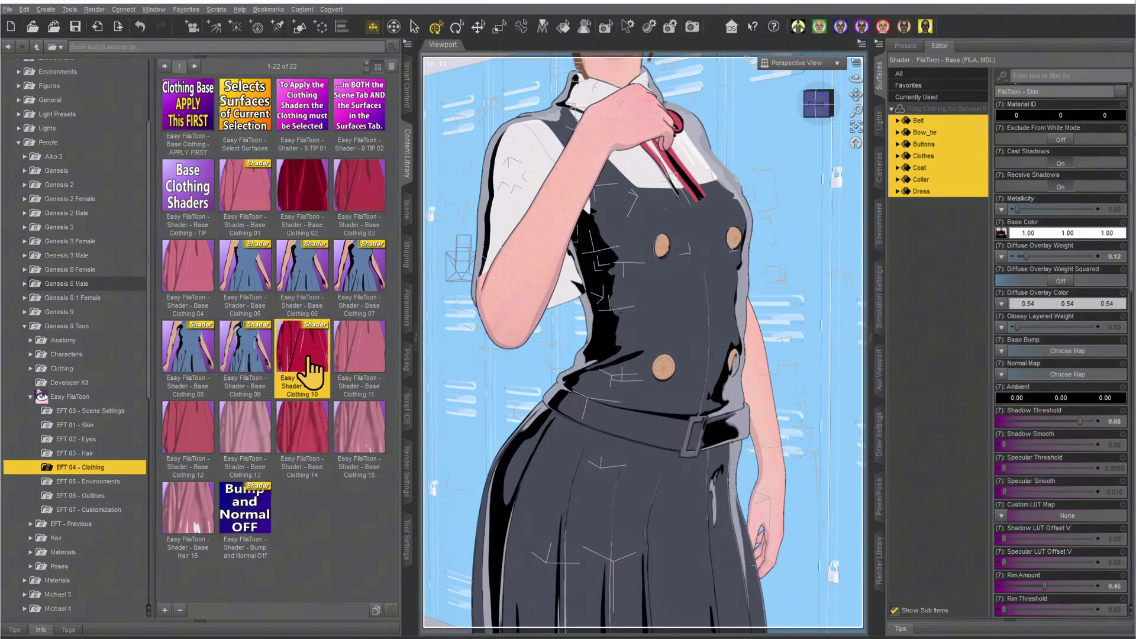
double_click(357, 363)
double_click(193, 441)
double_click(249, 438)
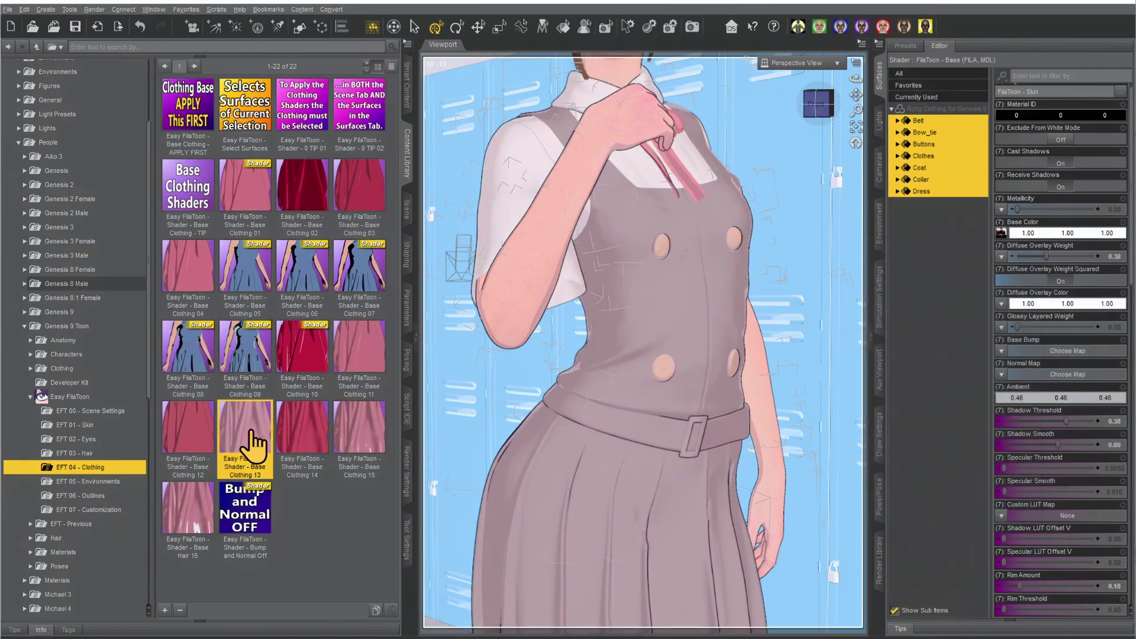
double_click(316, 432)
double_click(362, 435)
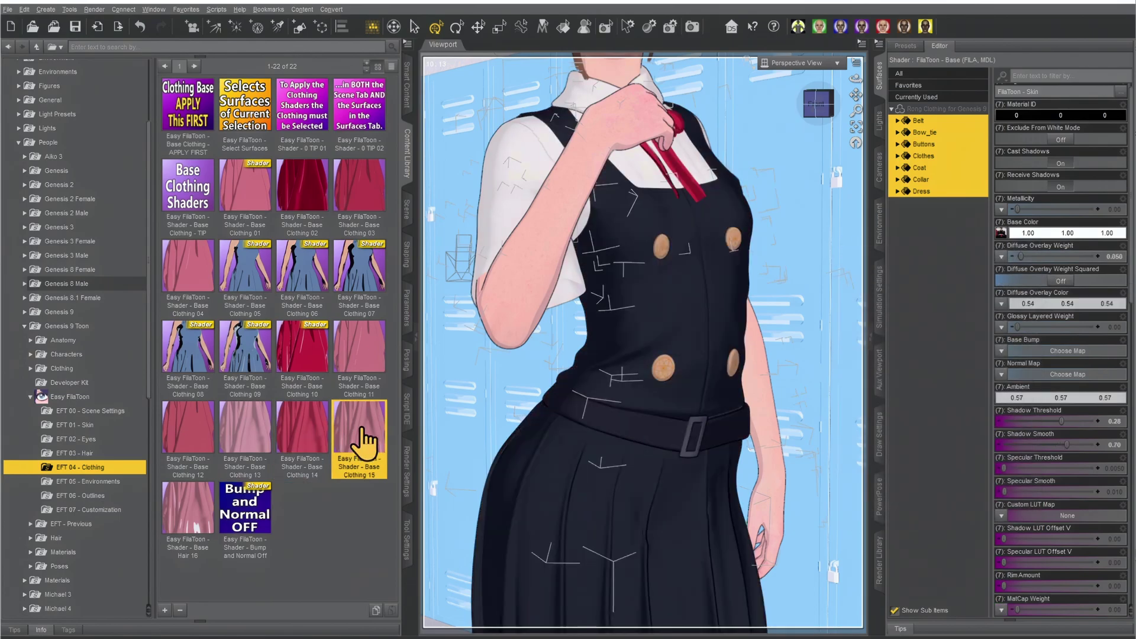
double_click(183, 533)
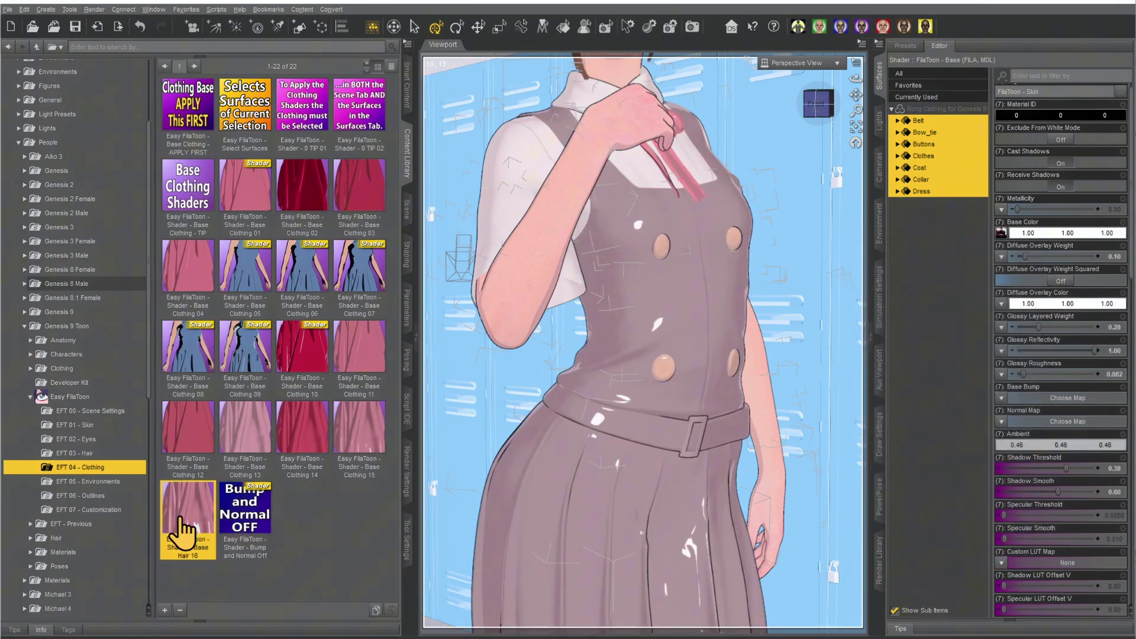
double_click(248, 213)
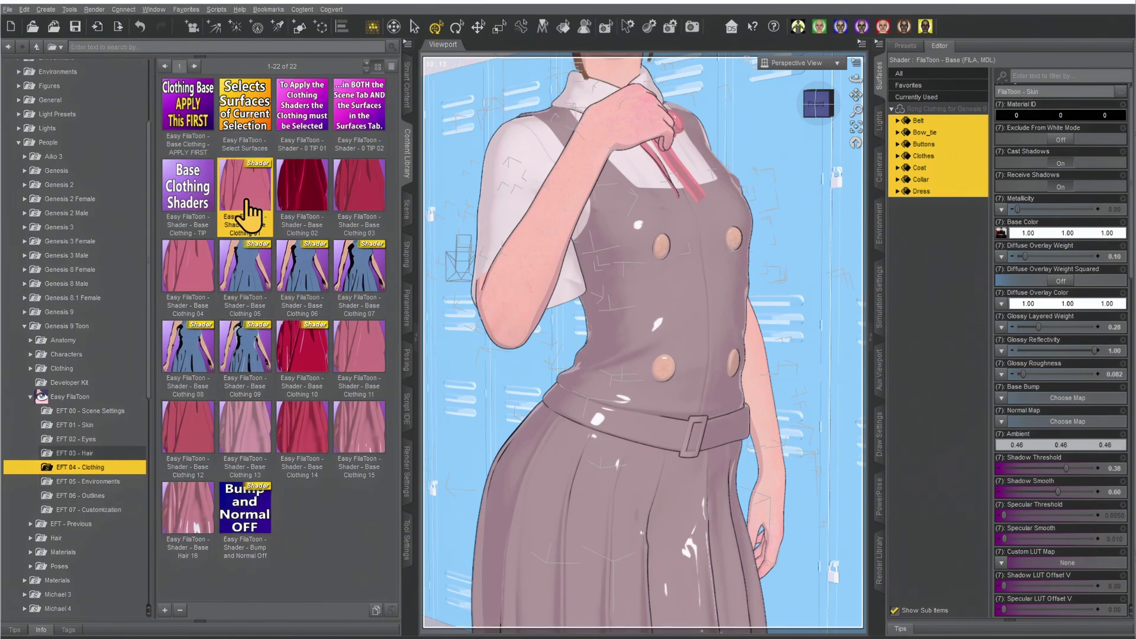
Step: Select the Environment Group with its children and all their surfaces using the Select Surfaces preset from EFT 05 - Environments
left_click(83, 482)
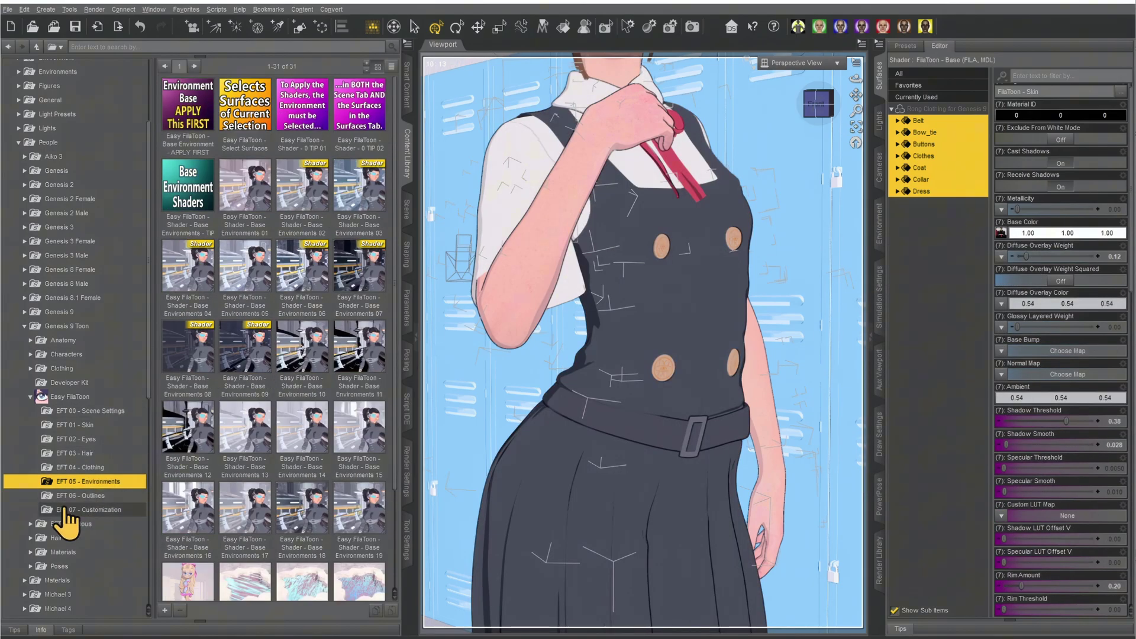
scroll(732, 372, "down", 3)
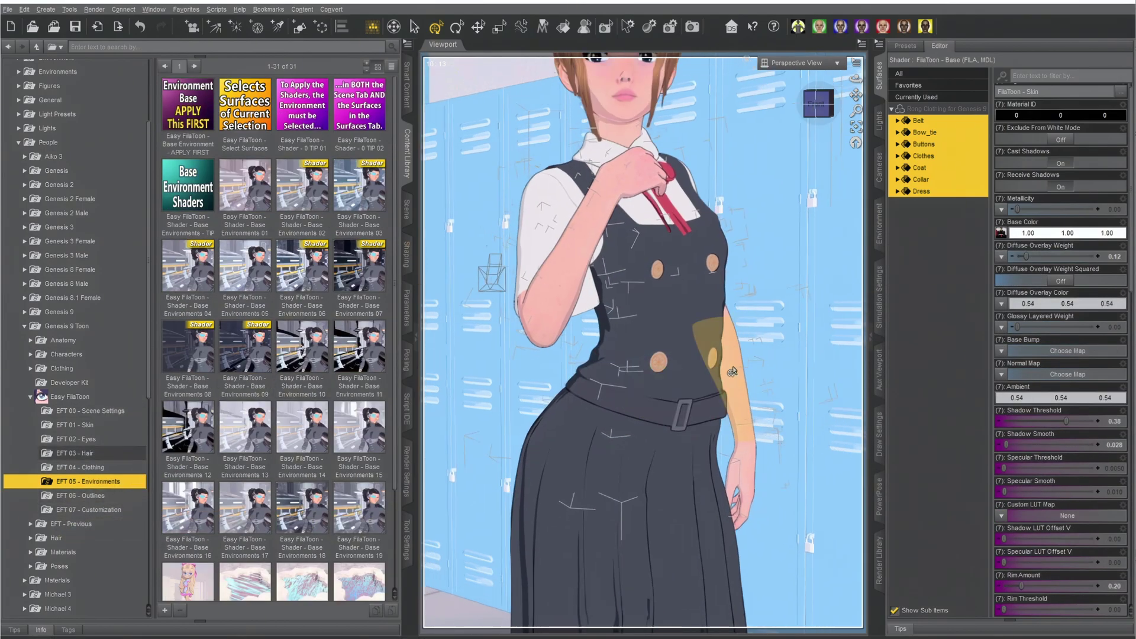
scroll(733, 371, "down", 3)
left_click_drag(855, 94, 856, 96)
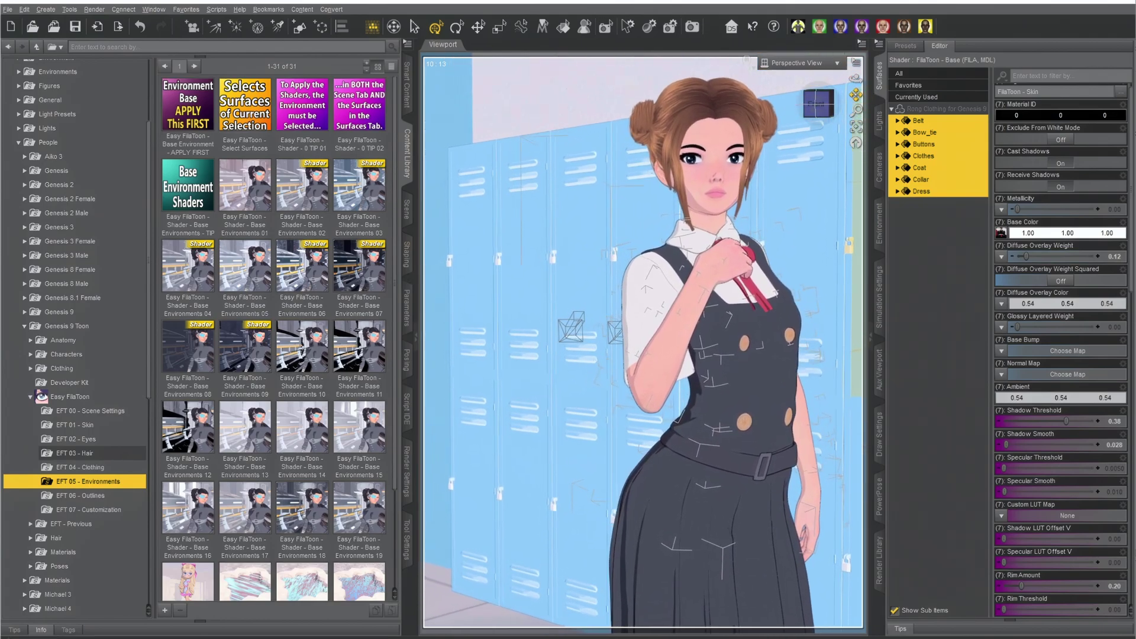
left_click(407, 210)
left_click(30, 90)
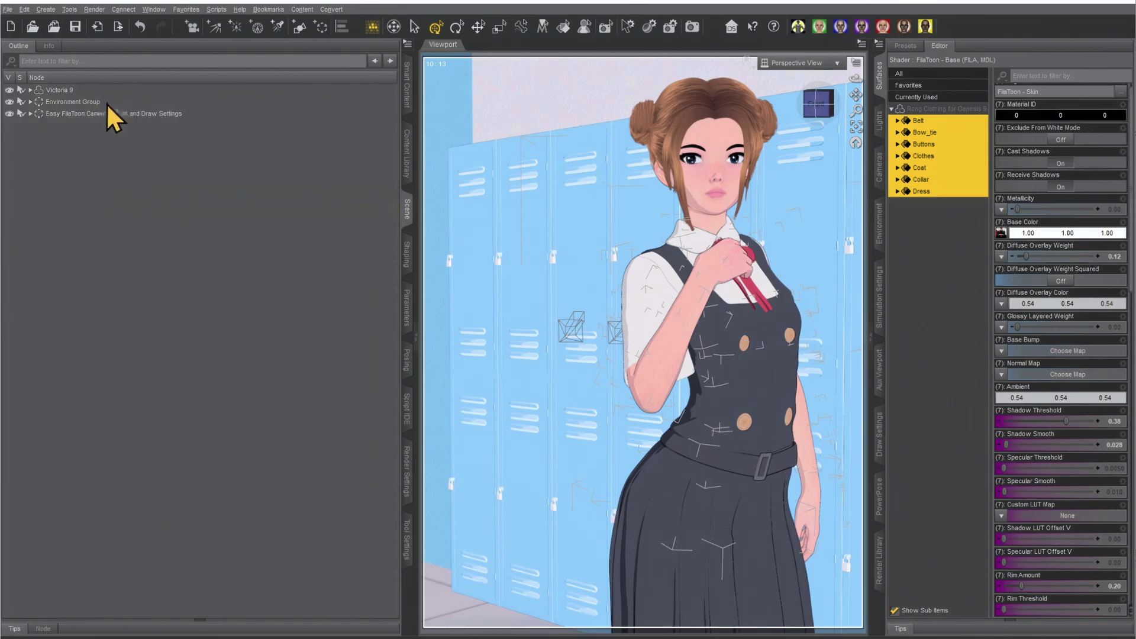
left_click(91, 103)
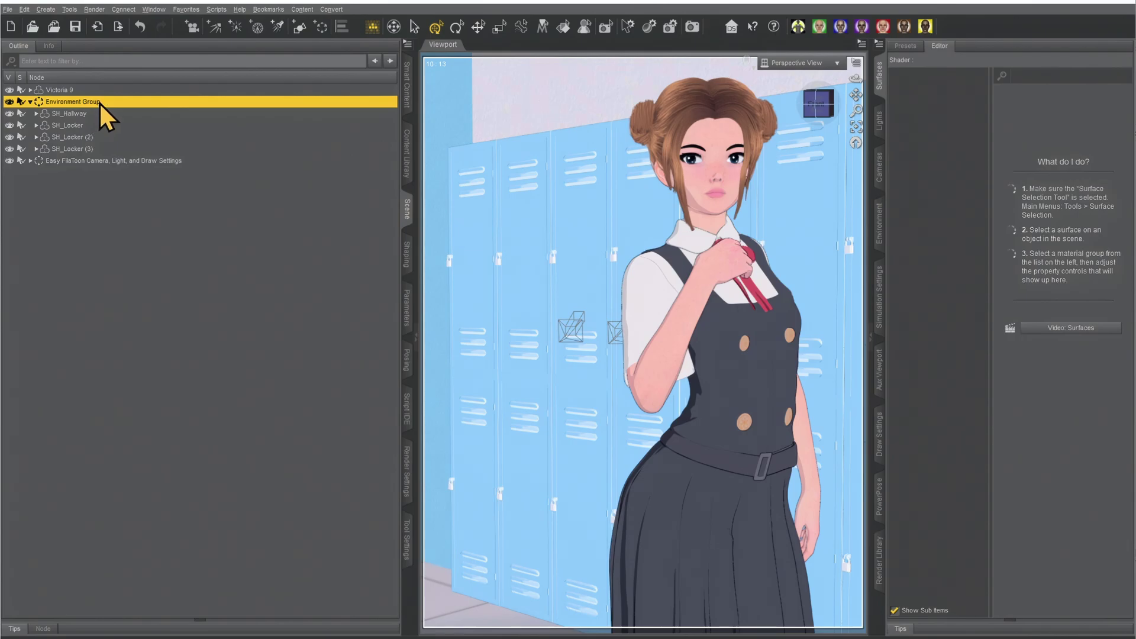
right_click(98, 102)
mouse_move(115, 106)
left_click(282, 153)
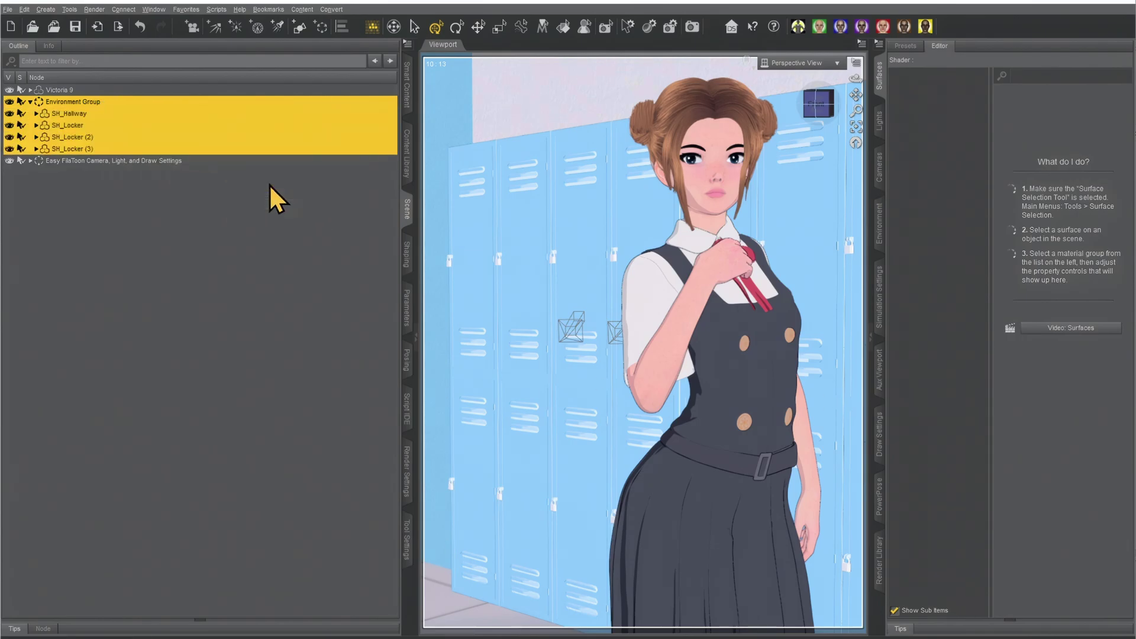
left_click(408, 161)
double_click(244, 112)
Step: Try the environment shaders from Base Environments 01 through Base Environments 19 in order on the selected hallway and locker surfaces
double_click(241, 202)
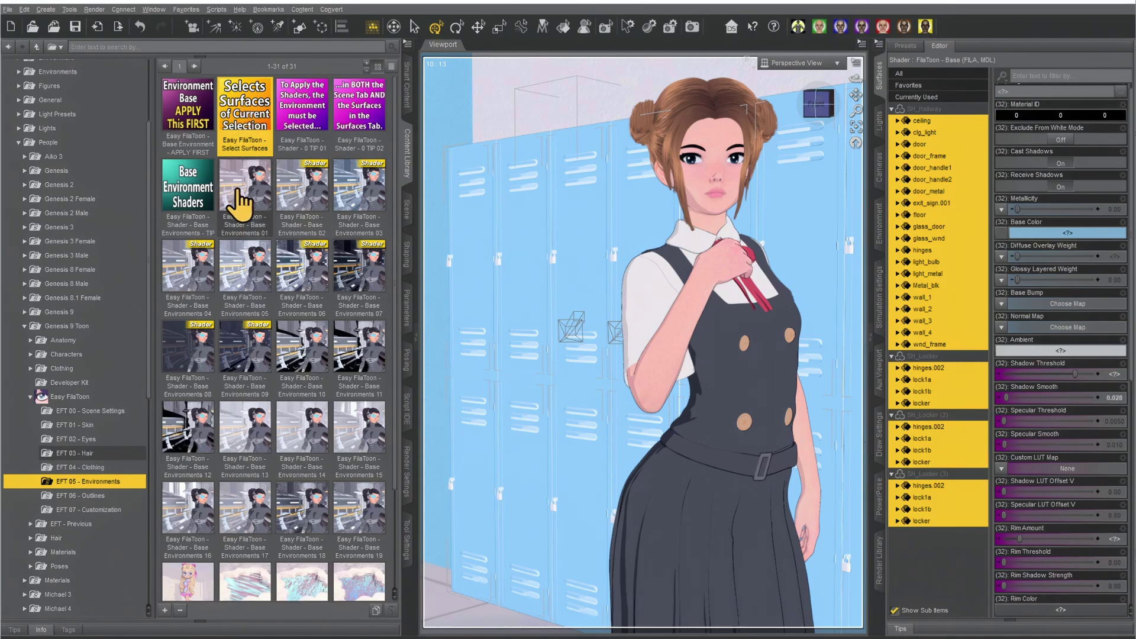
double_click(288, 191)
double_click(362, 186)
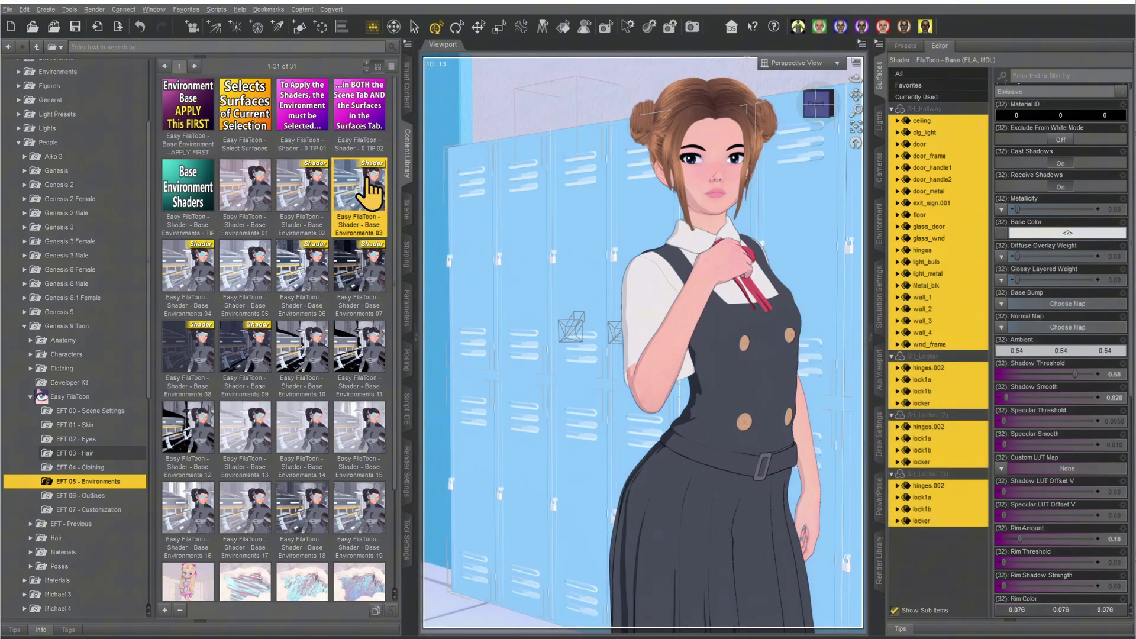
double_click(204, 260)
double_click(232, 267)
double_click(300, 276)
double_click(358, 272)
double_click(210, 372)
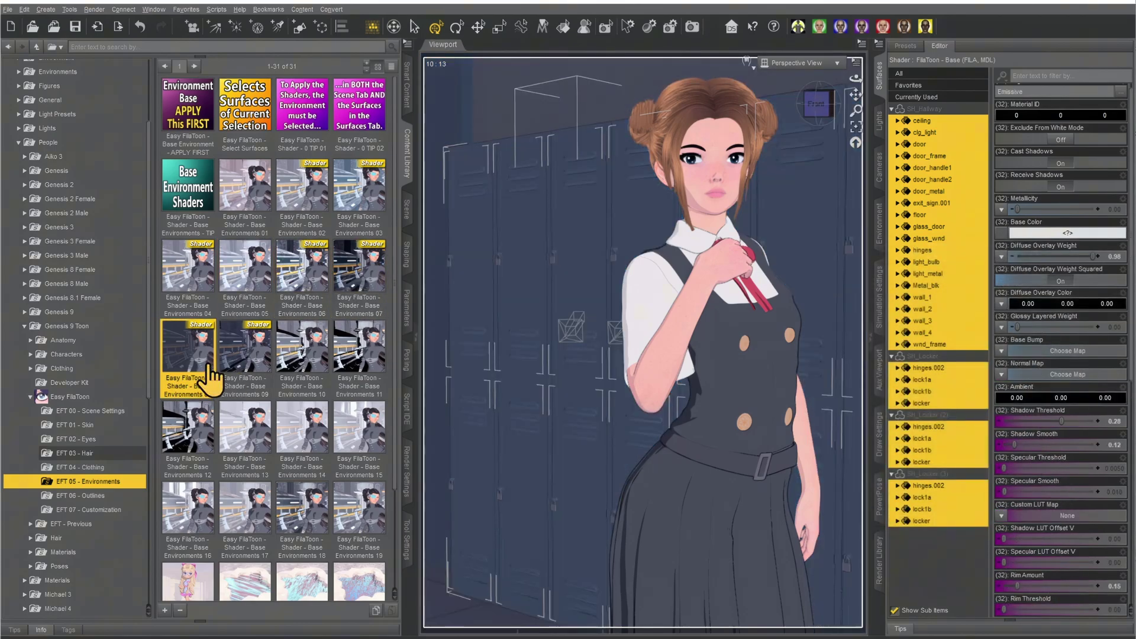
double_click(245, 364)
double_click(301, 346)
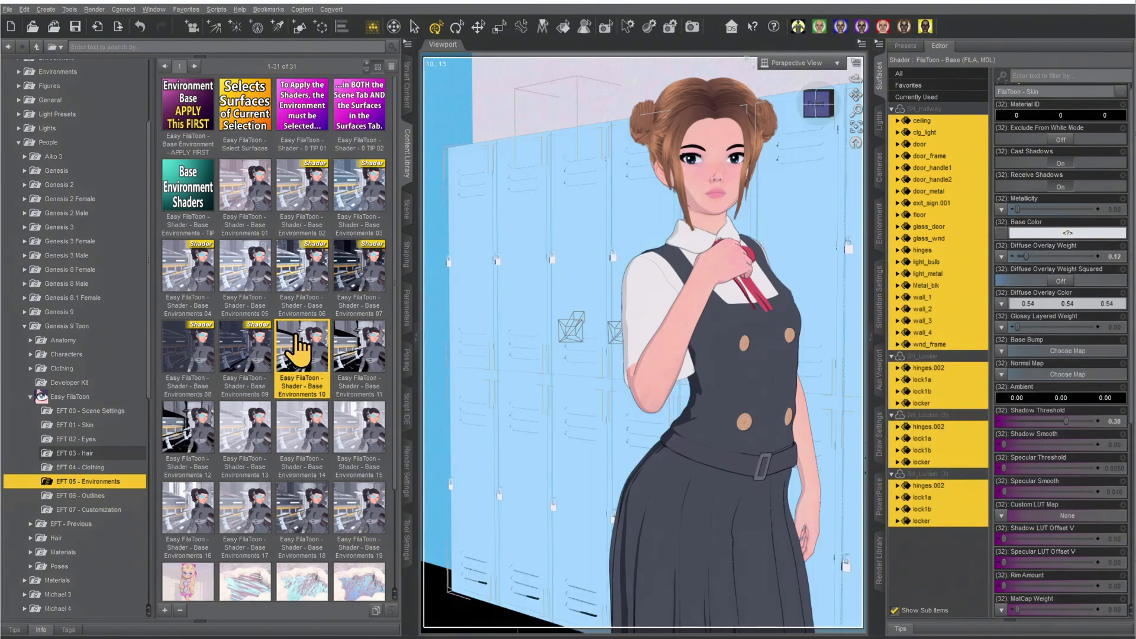
double_click(372, 356)
double_click(185, 456)
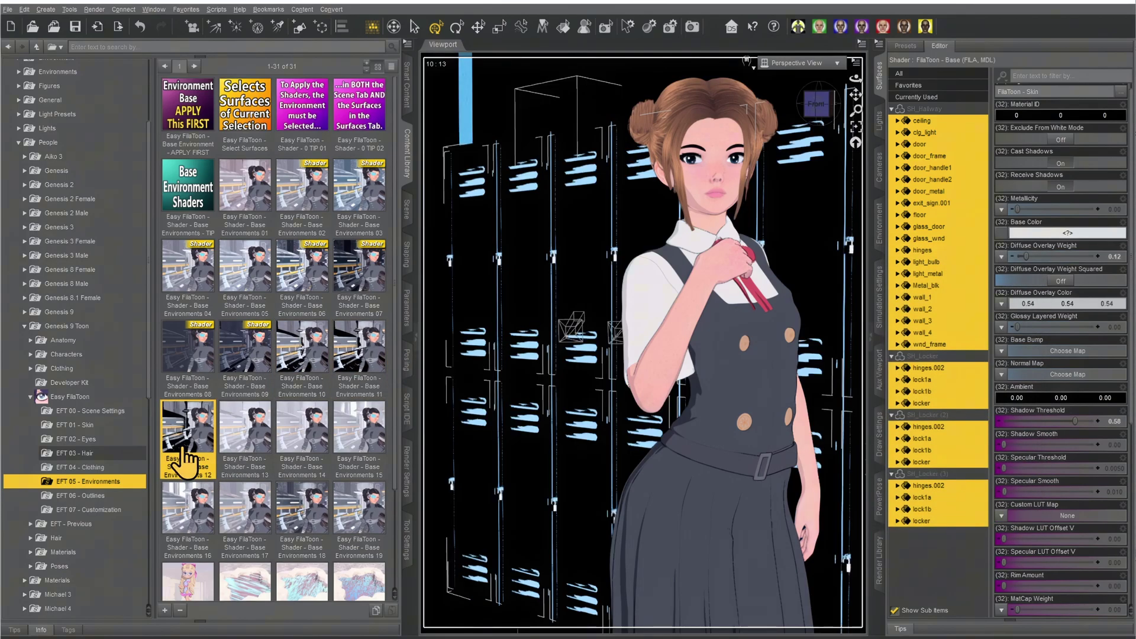
double_click(243, 441)
double_click(320, 446)
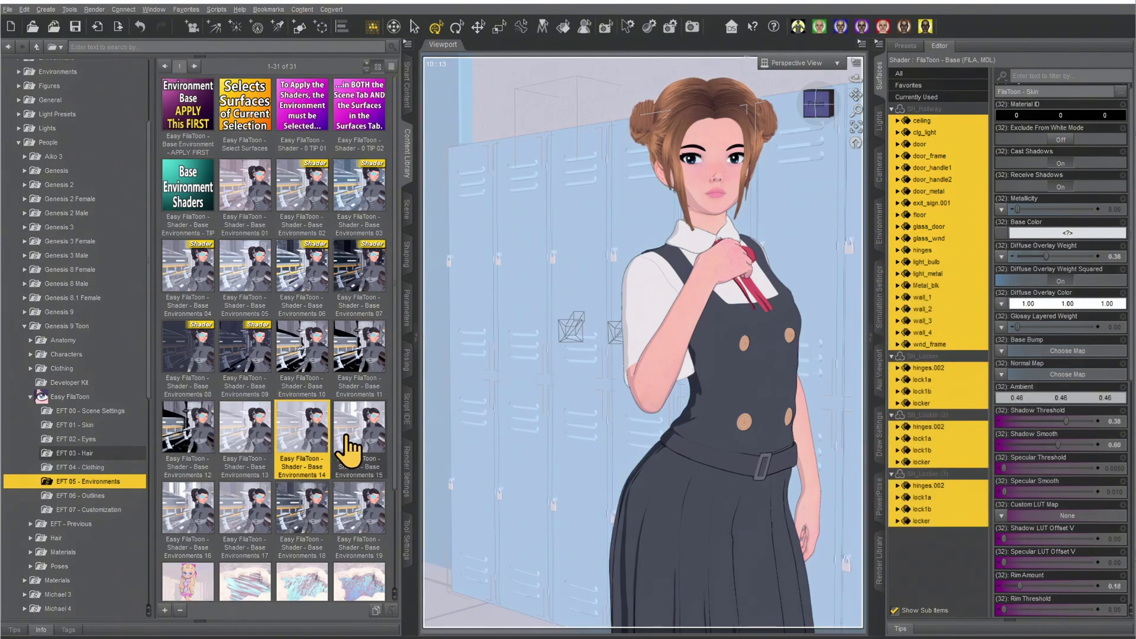
double_click(355, 447)
double_click(190, 524)
double_click(245, 524)
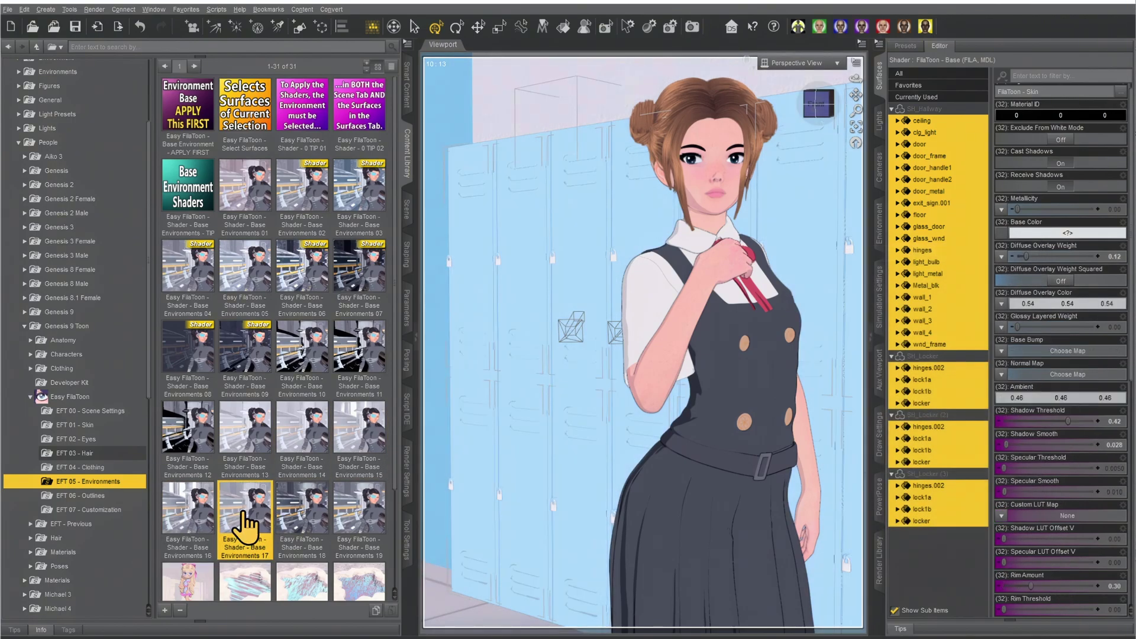
double_click(319, 530)
double_click(362, 530)
Step: Apply the Base Ground shader to the floor of the sci-fi corridor scene and look over the Base Water shader presets
scroll(366, 531, "down", 3)
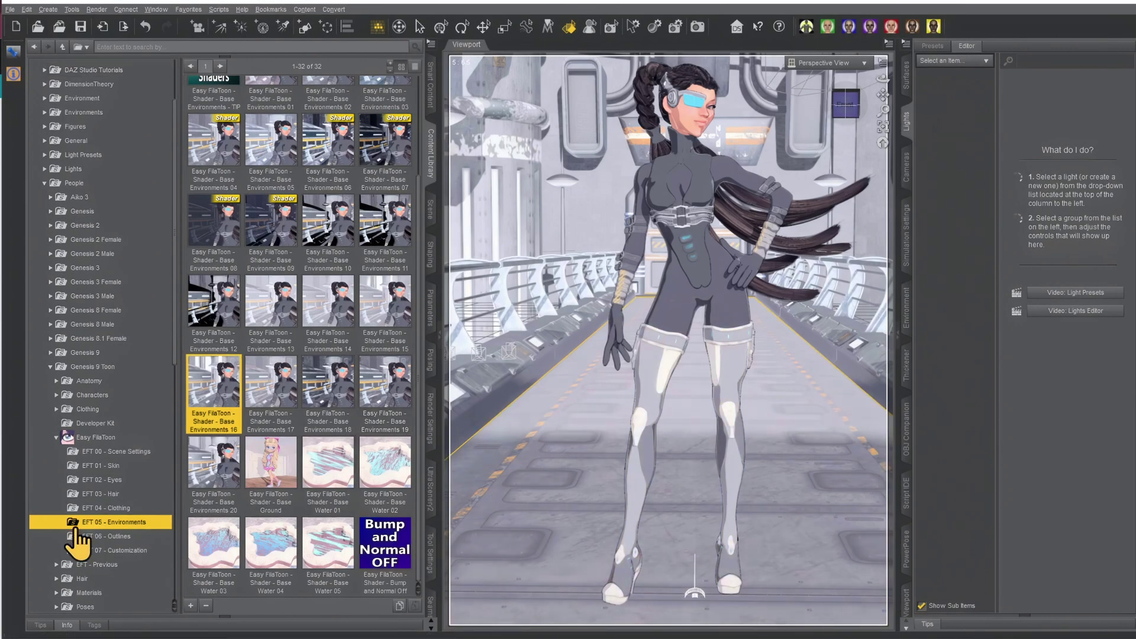
left_click(282, 460)
mouse_move(271, 468)
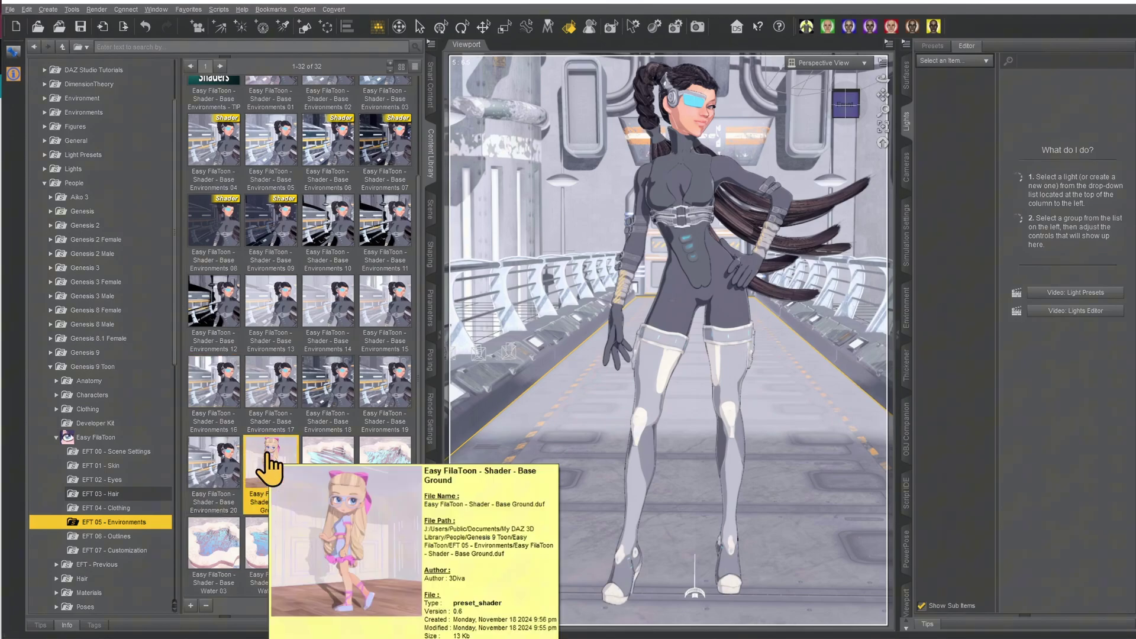
double_click(271, 491)
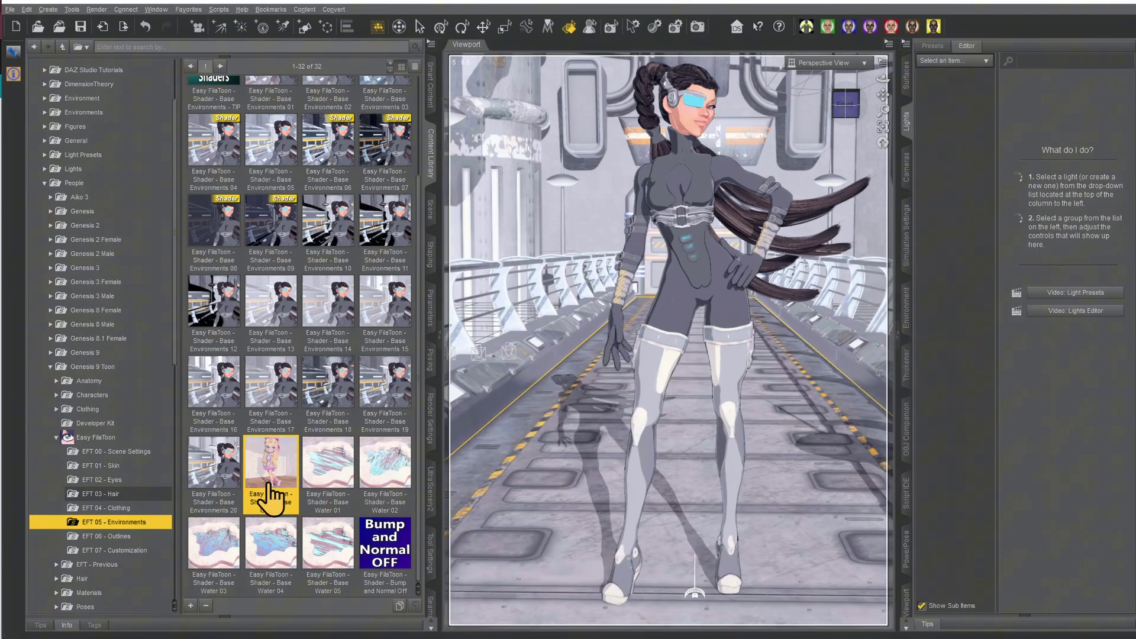
mouse_move(270, 487)
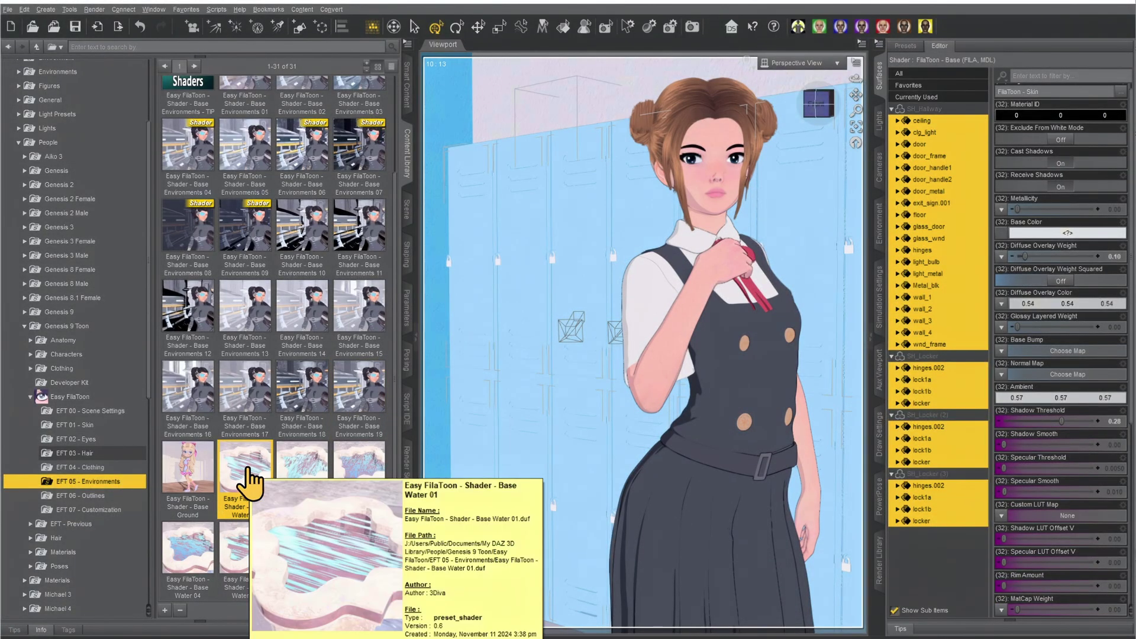
mouse_move(204, 562)
Step: Select all toon outlines with the Lines Selection preset from EFT 06 - Outlines and expand the locker nodes to reveal their outline shells
left_click(80, 495)
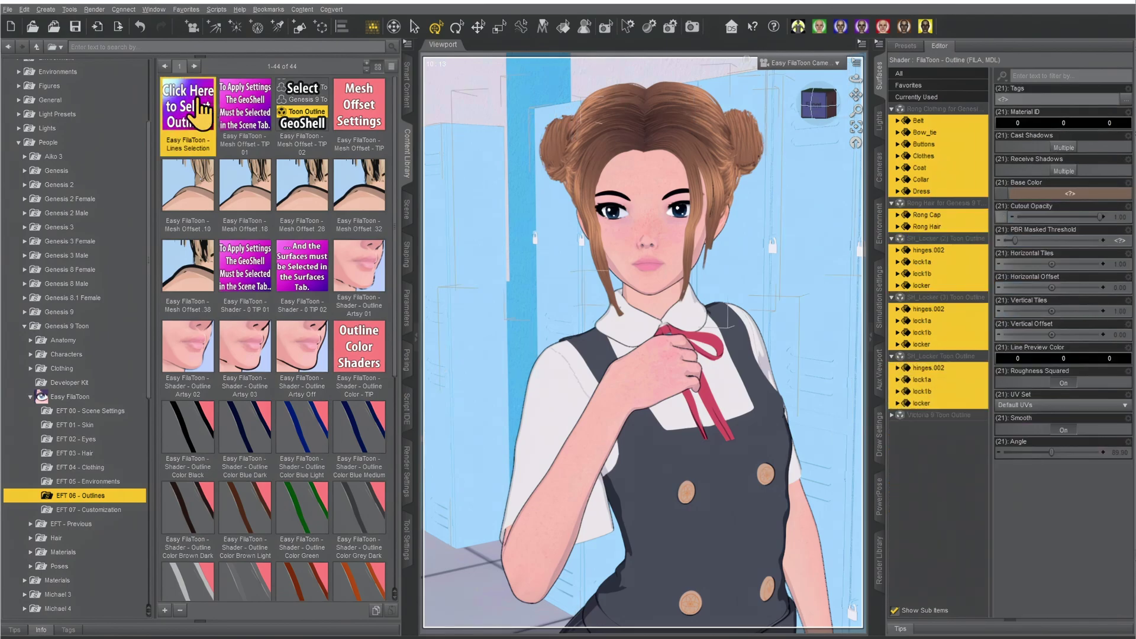
left_click(407, 210)
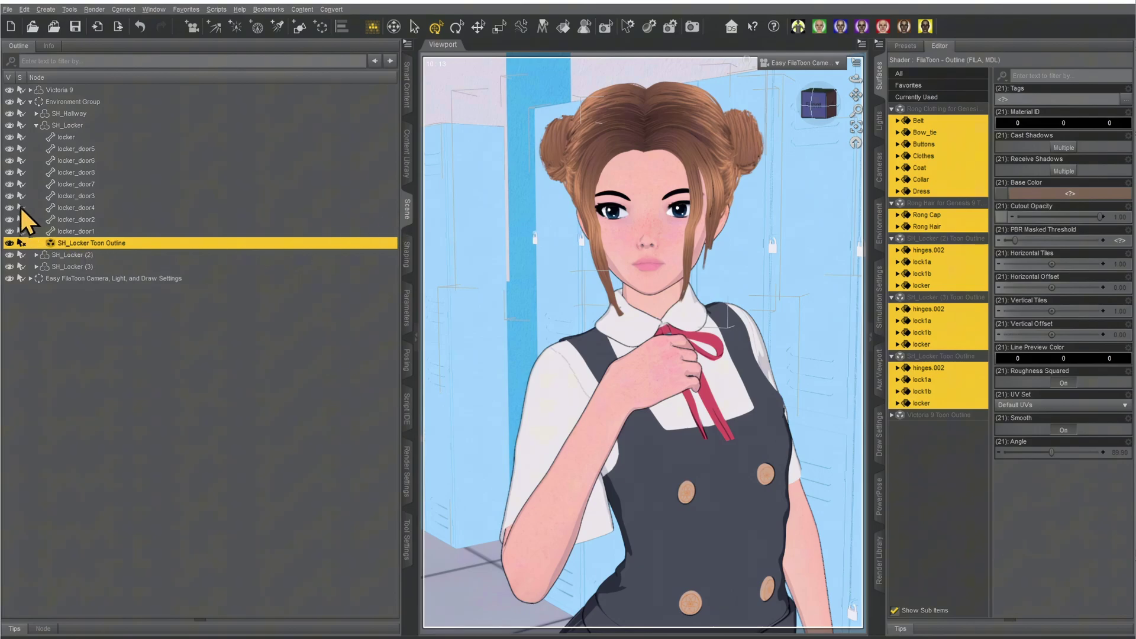
left_click(36, 255)
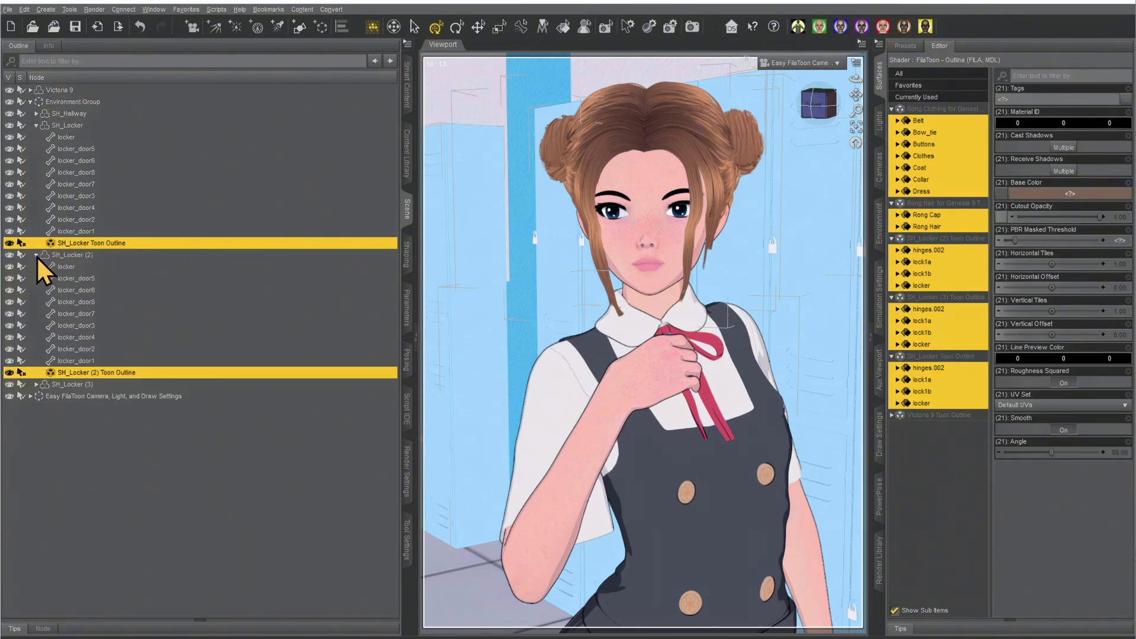
left_click(36, 384)
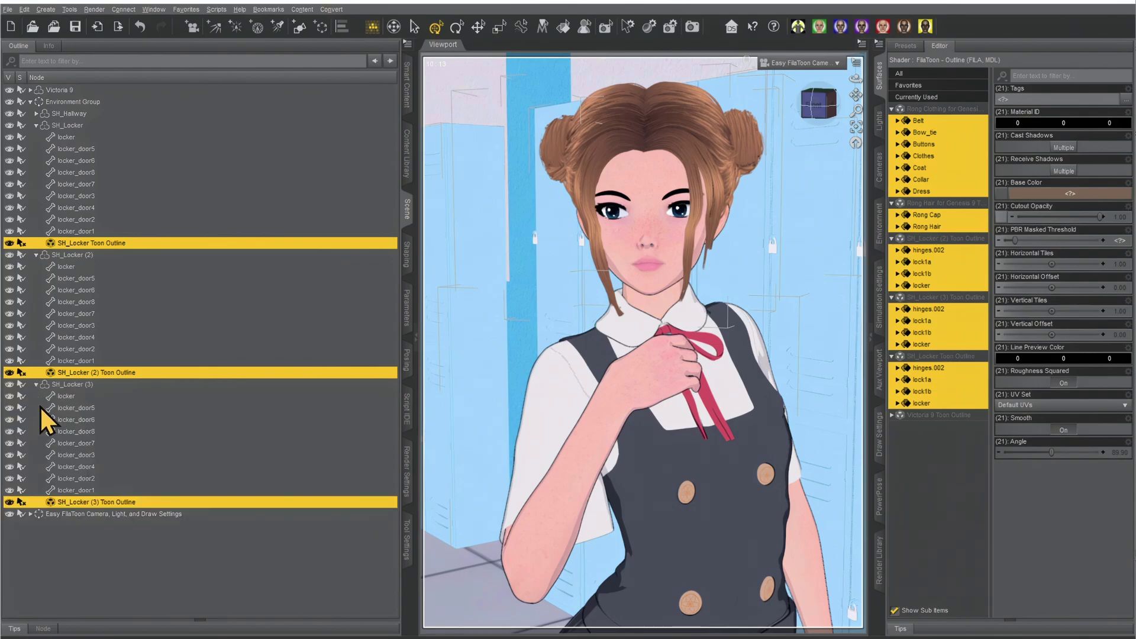
Step: Expand Victoria 9, Rong Clothing and Rong Hair in the scene to examine their Toon Outline shells
left_click(30, 90)
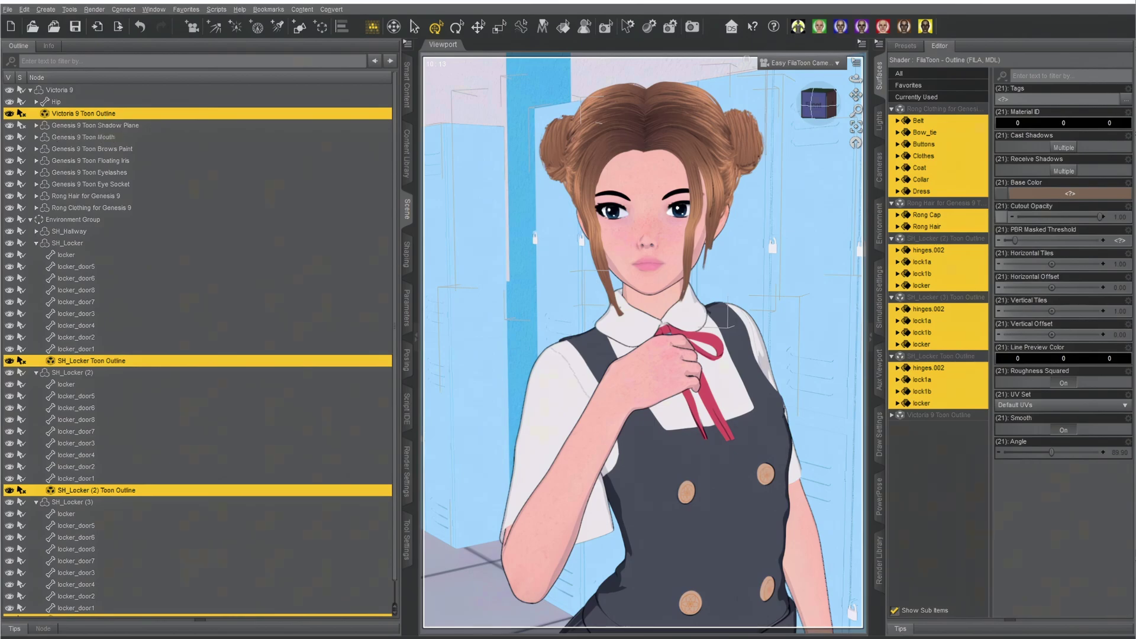
left_click(36, 125)
left_click(36, 126)
left_click(36, 207)
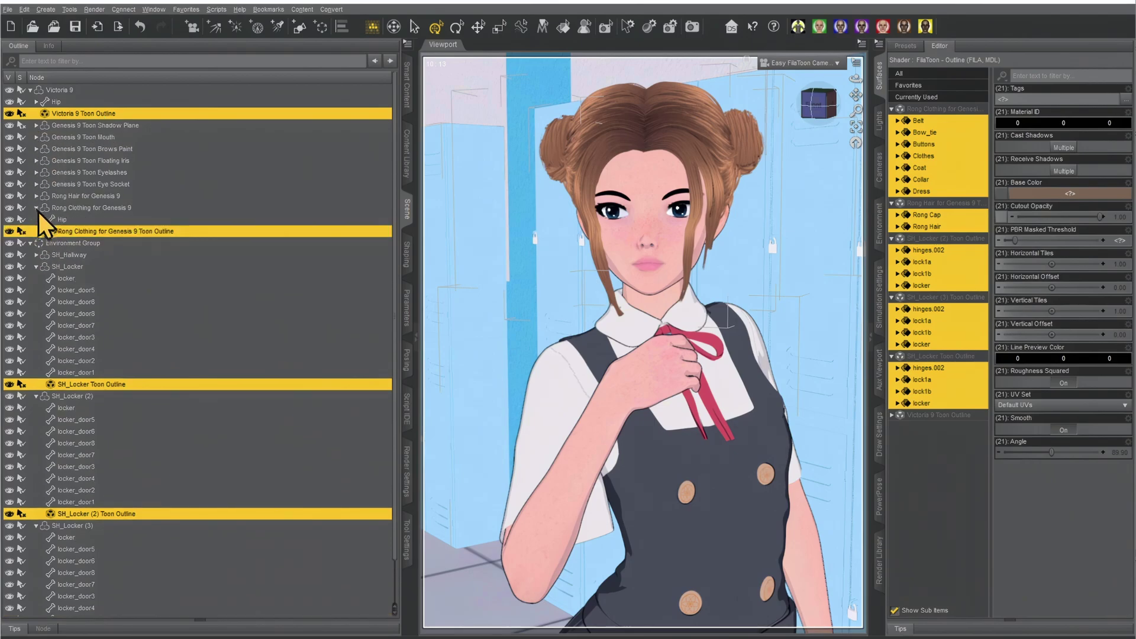
left_click(36, 196)
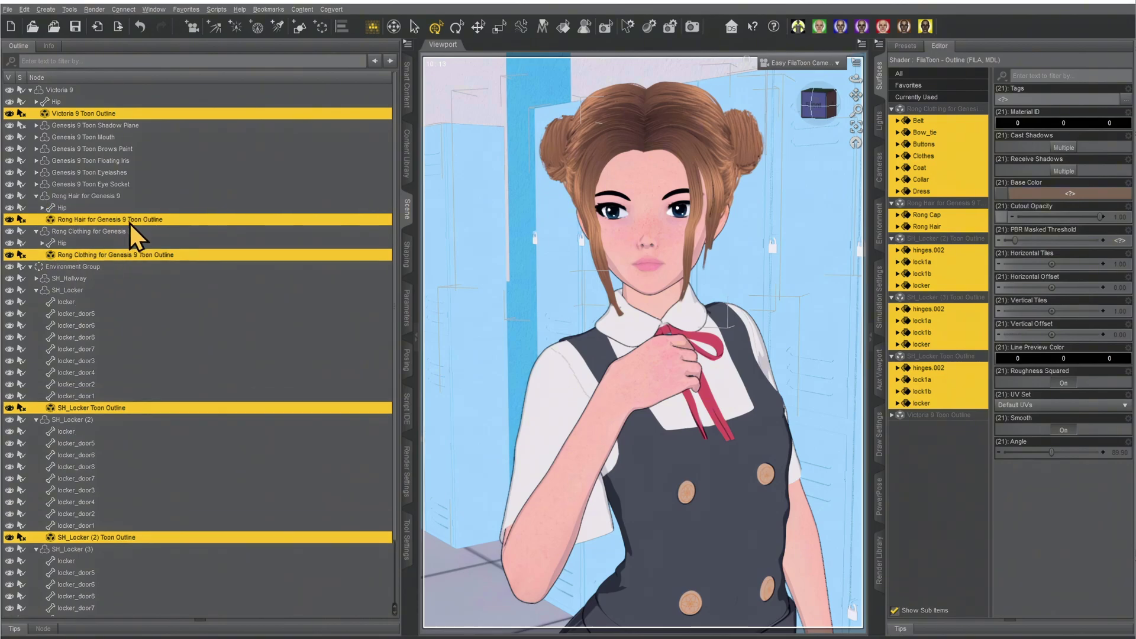
Step: Select all toon outline surfaces of the clothing, hair, lockers and Victoria 9, and expand the Victoria 9 Toon Outline surfaces
left_click(406, 160)
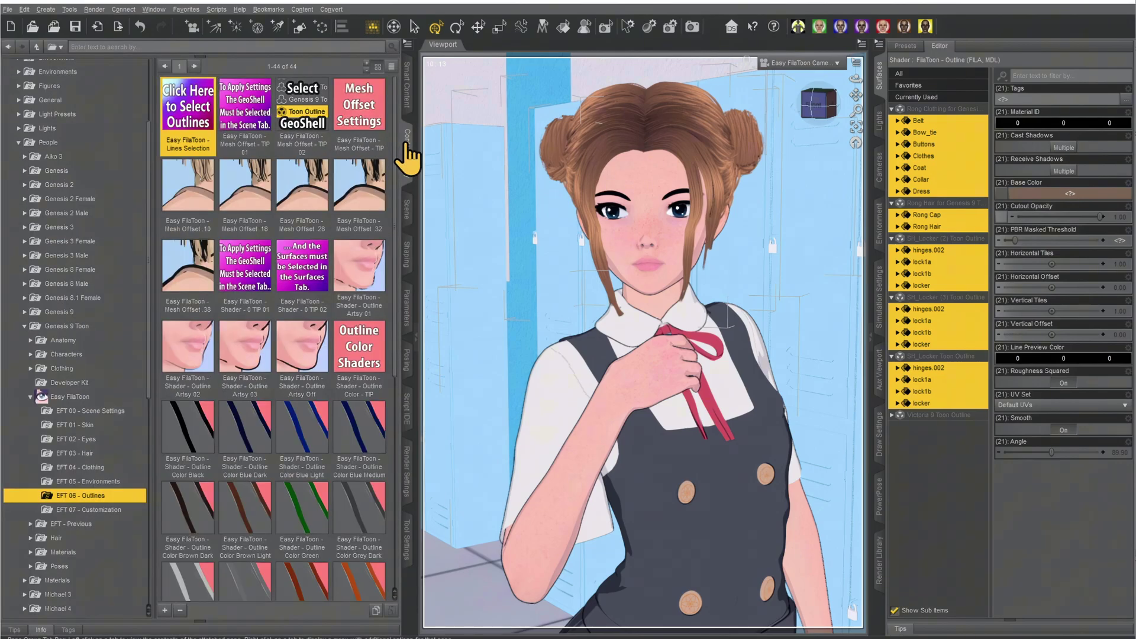
left_click(941, 110)
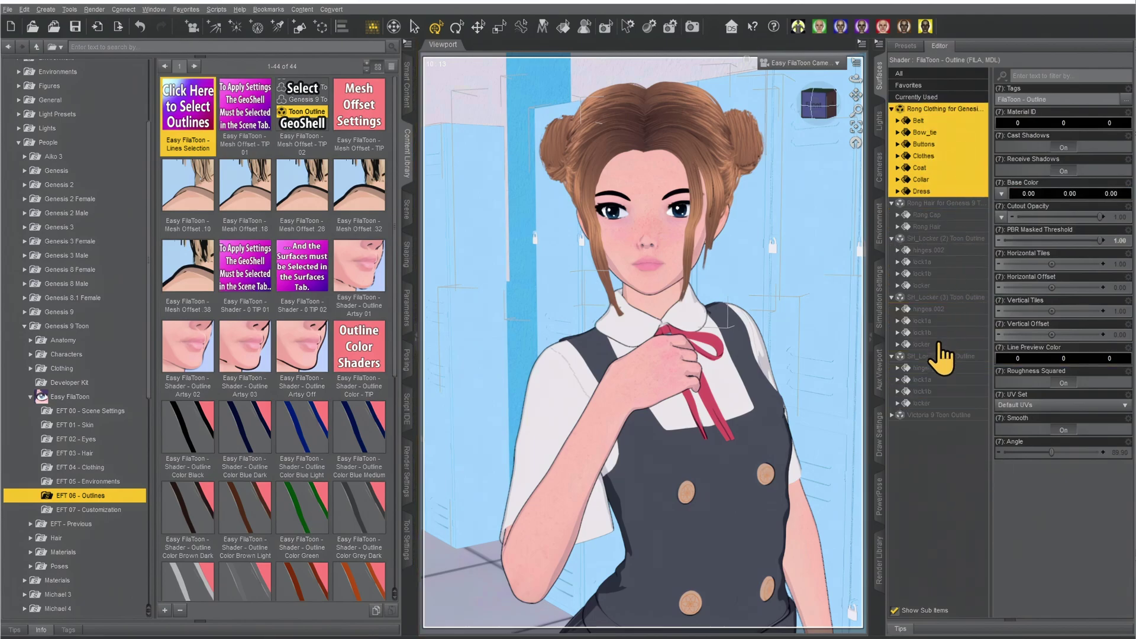
left_click(929, 417, "shift")
left_click(892, 415)
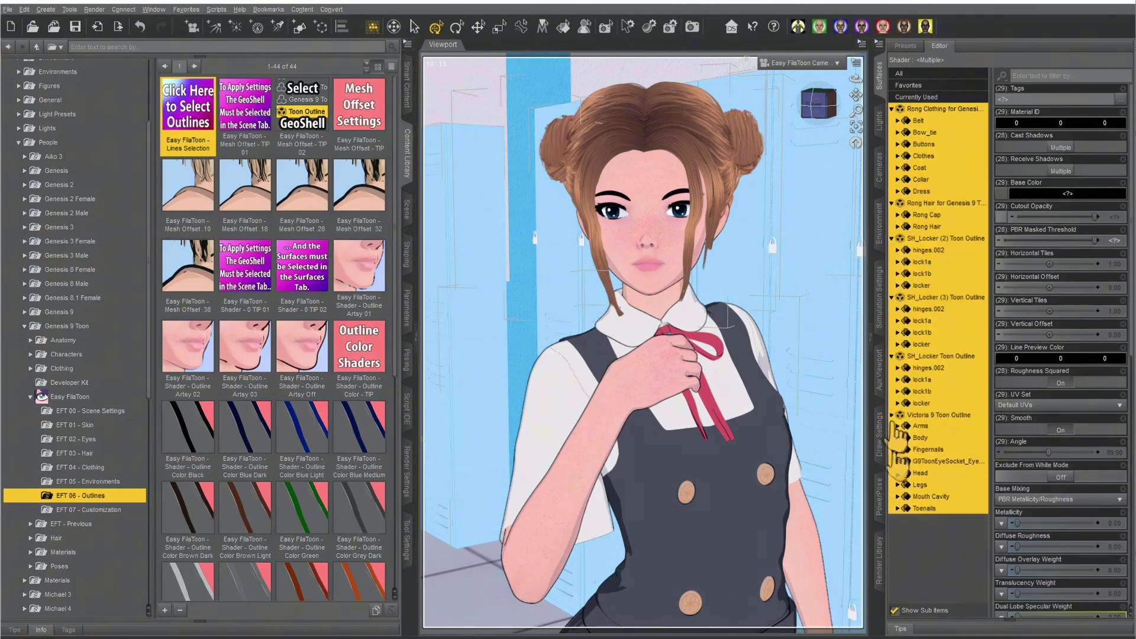
Step: Try the outline Mesh Offset presets .10, .18, .28, .32 and .38 in order, and return to Mesh Offset .10
double_click(193, 200)
double_click(240, 201)
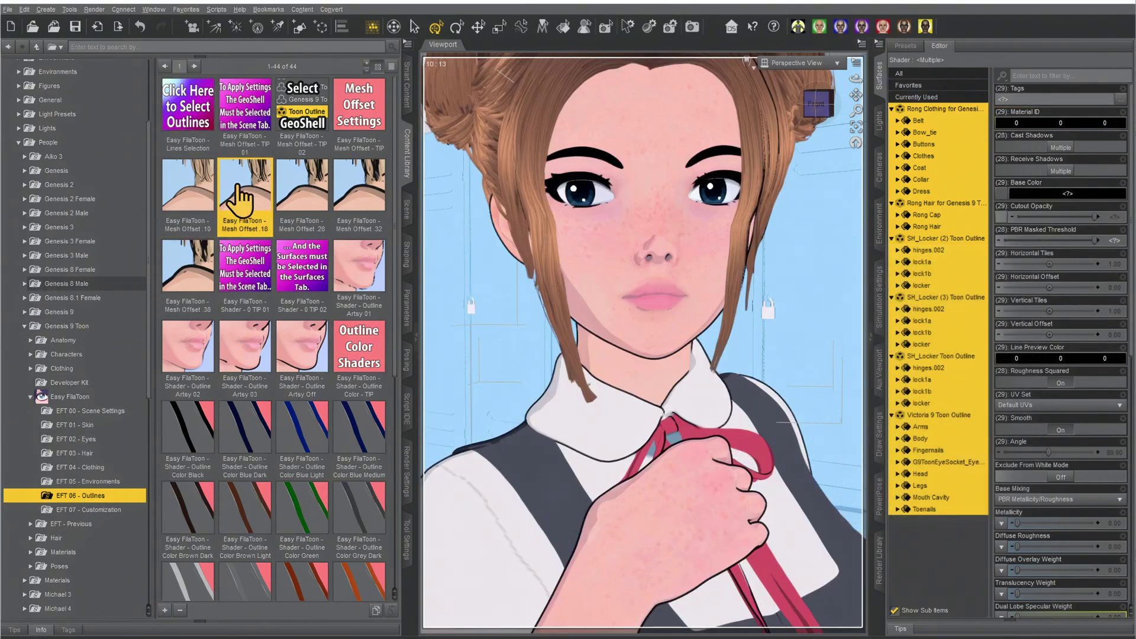
double_click(299, 199)
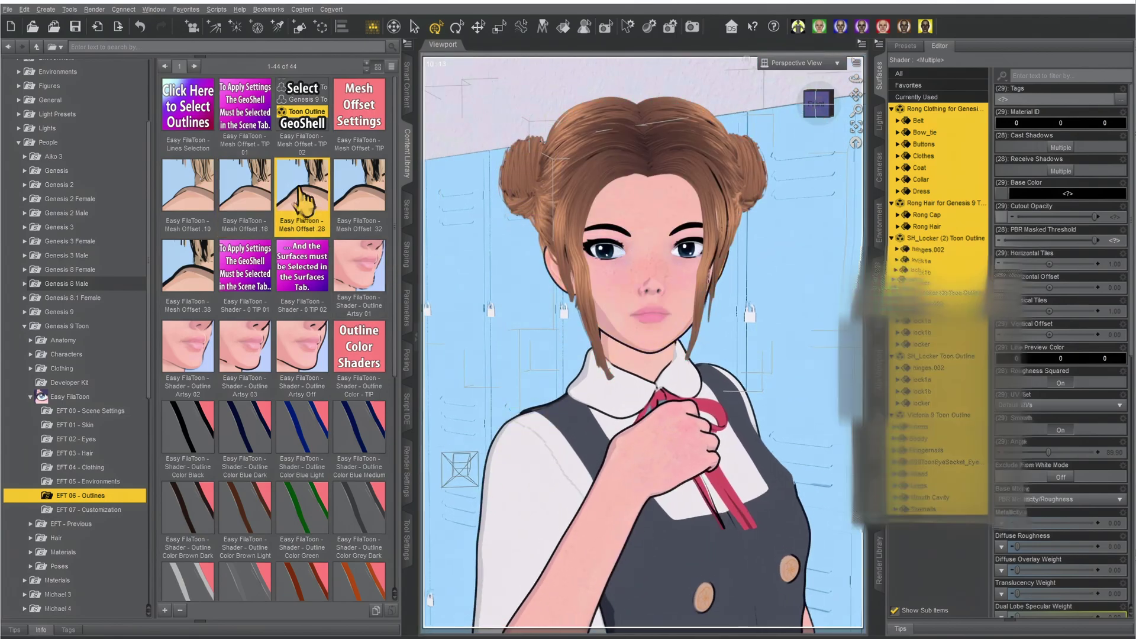
double_click(380, 201)
double_click(190, 278)
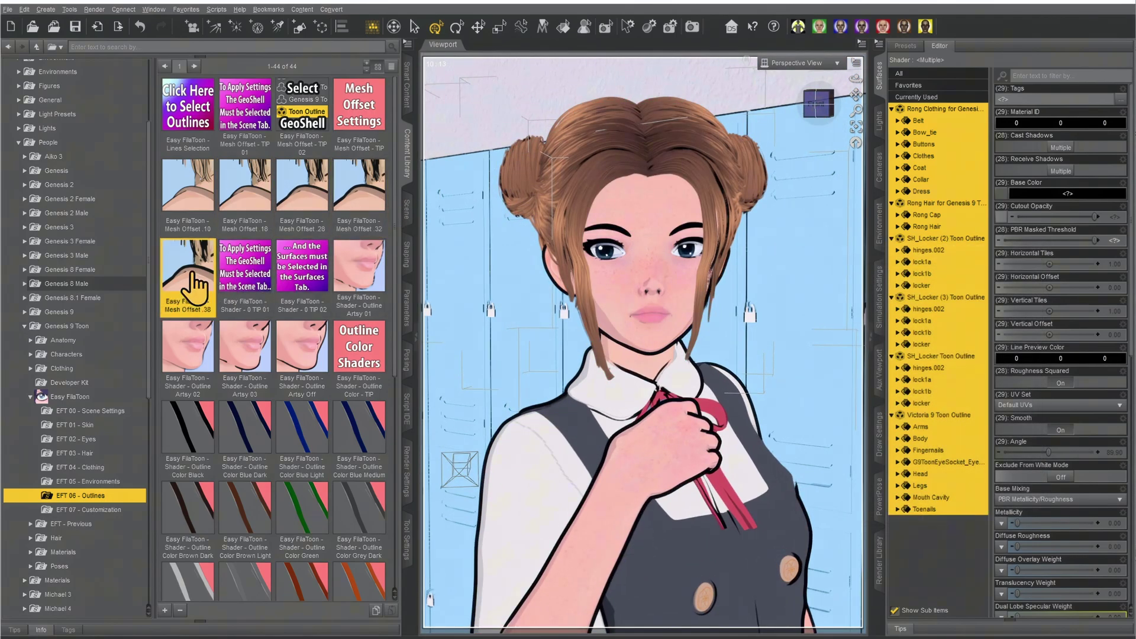
double_click(190, 203)
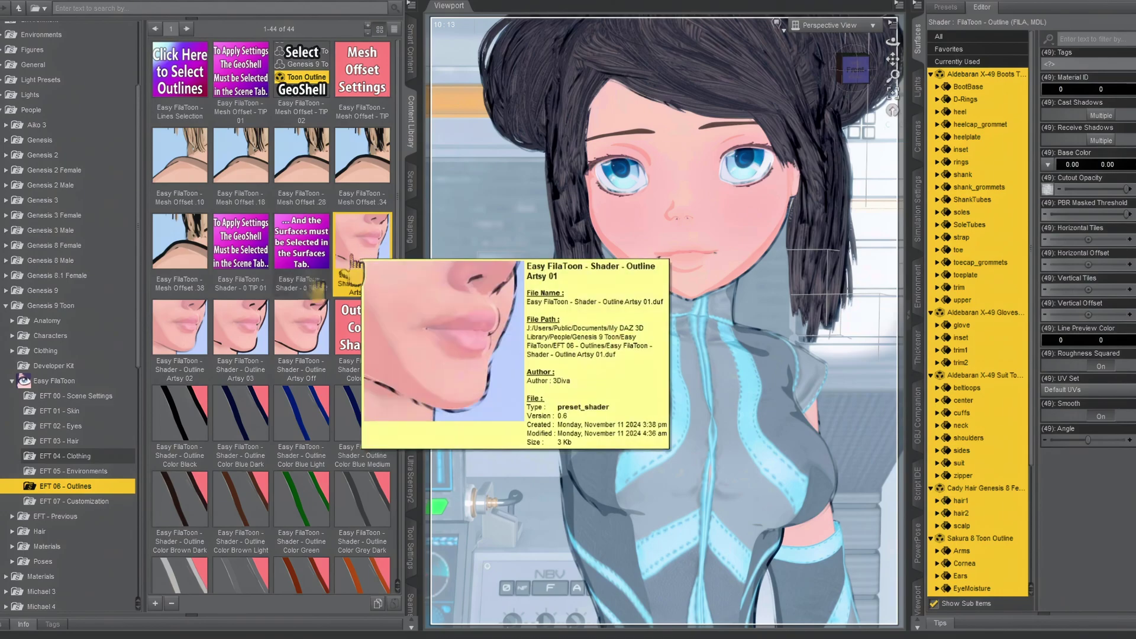
Step: Try the Outline Artsy 02 and Artsy 03 shaders on the selected outlines, and apply Outline Artsy Off
double_click(187, 346)
mouse_move(190, 335)
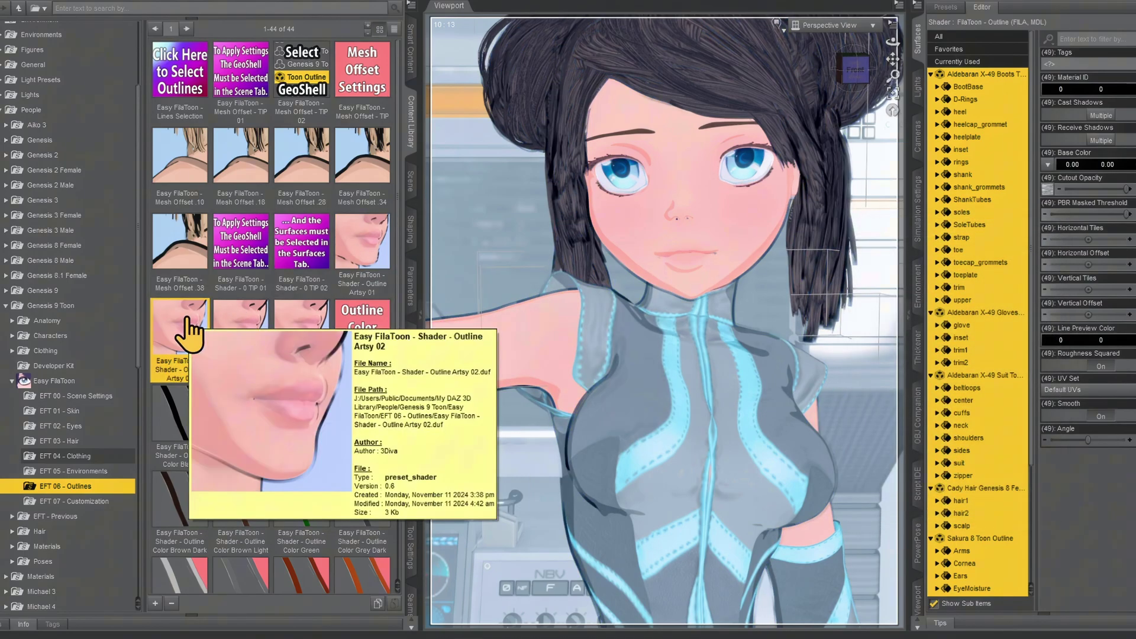
double_click(231, 334)
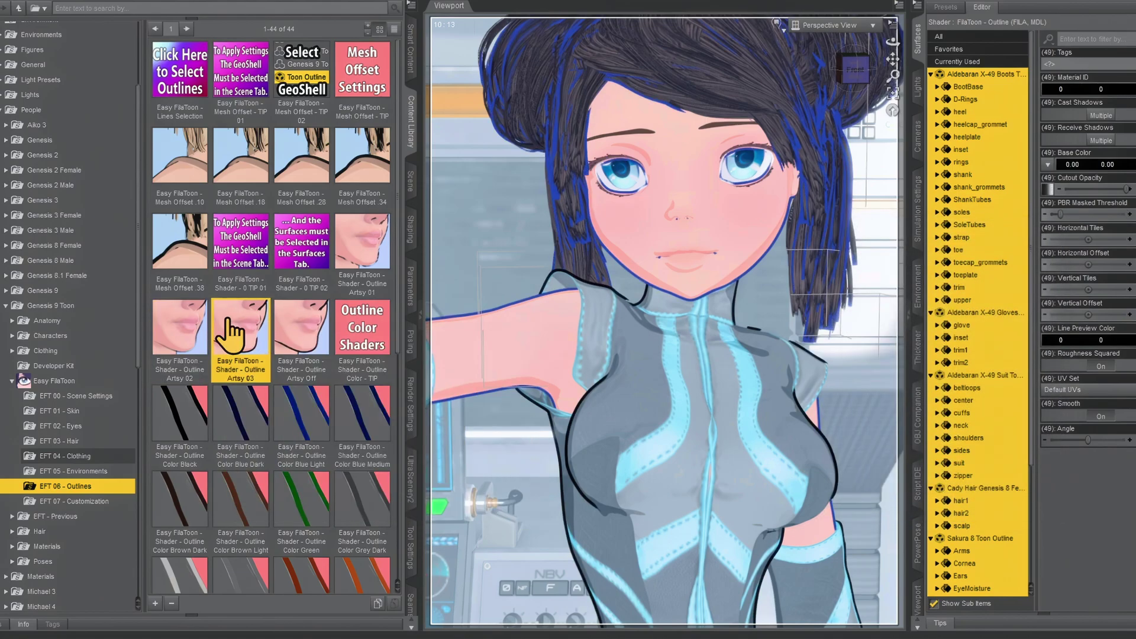
mouse_move(239, 355)
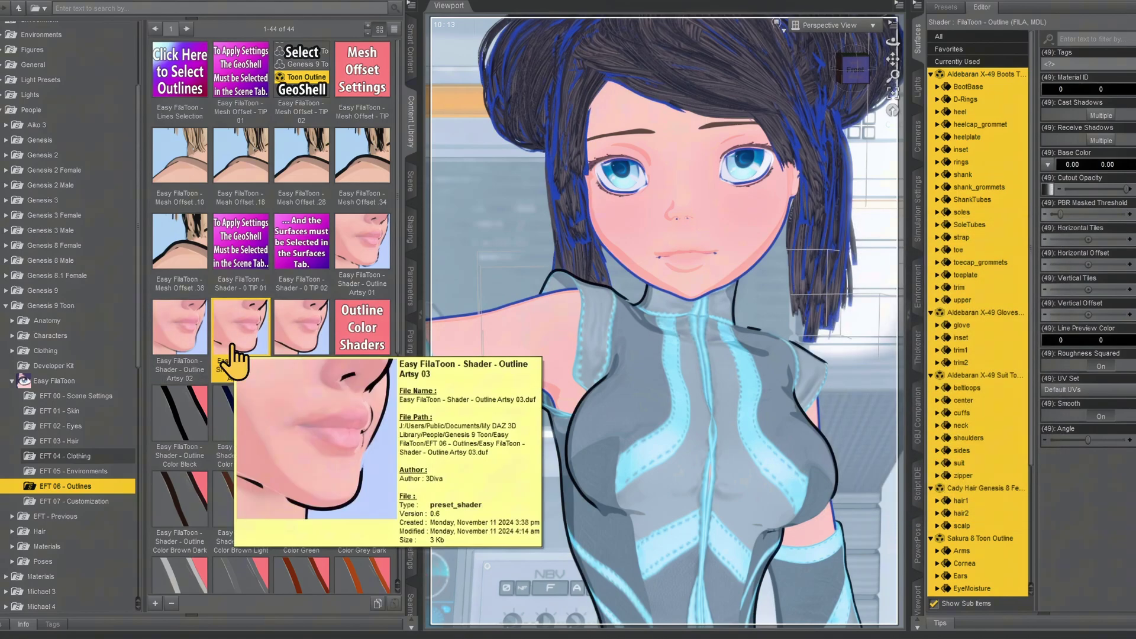
double_click(300, 352)
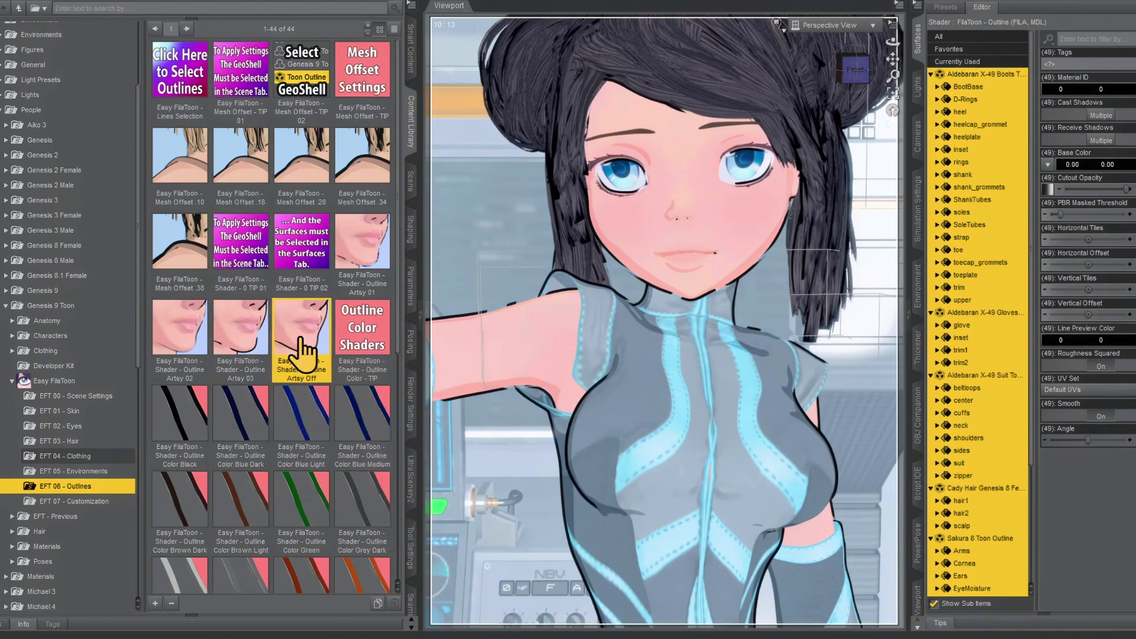
Step: Try the outline color shaders from Black and the blue shades through the browns, Green and Grey Dark on the selected outlines
scroll(301, 349, "down", 3)
mouse_move(363, 179)
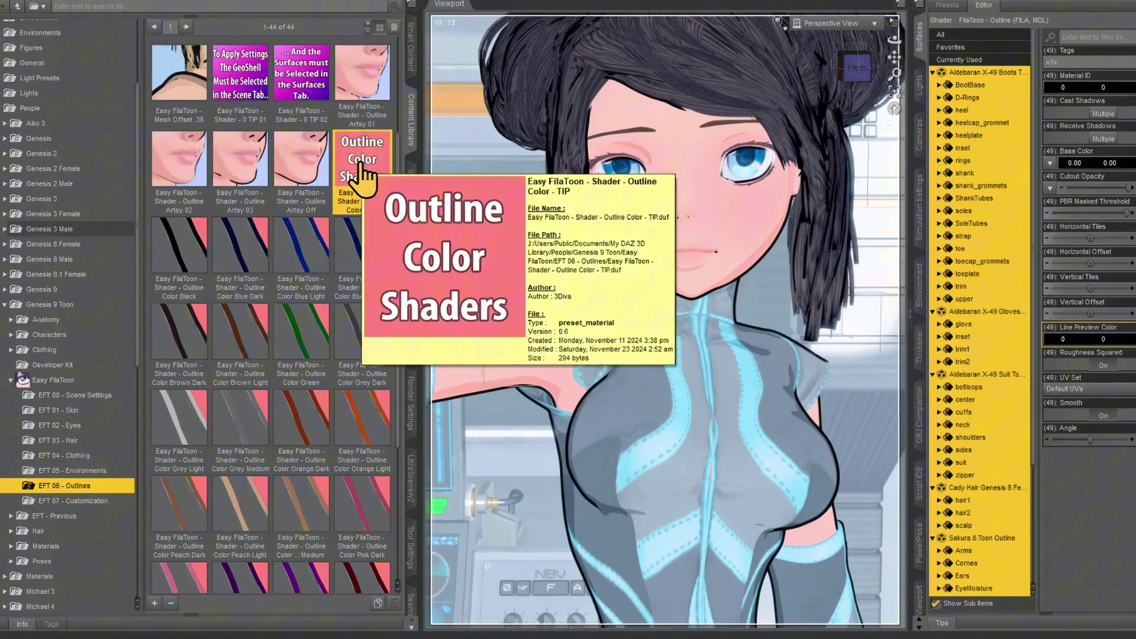
double_click(171, 249)
double_click(264, 261)
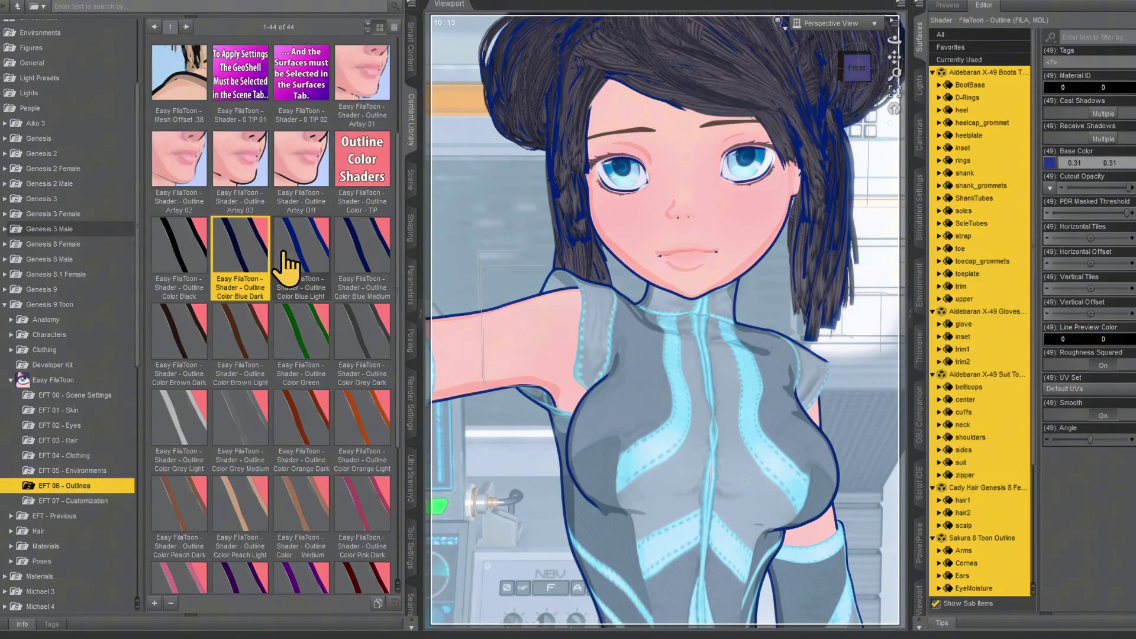
double_click(303, 254)
double_click(360, 255)
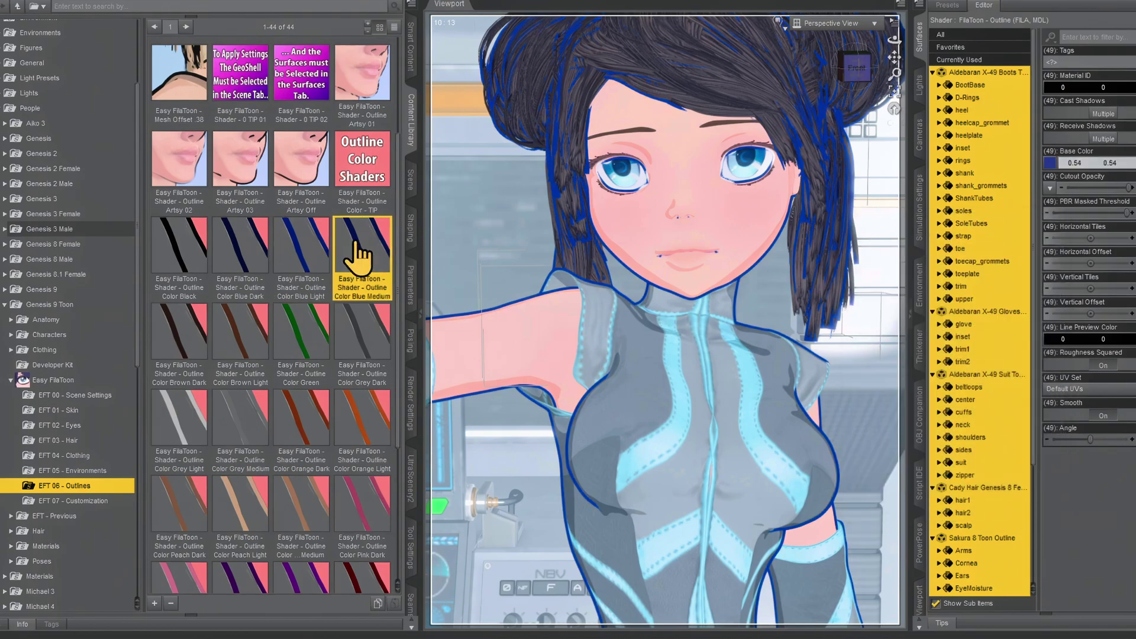
double_click(180, 346)
double_click(243, 349)
double_click(303, 352)
double_click(374, 346)
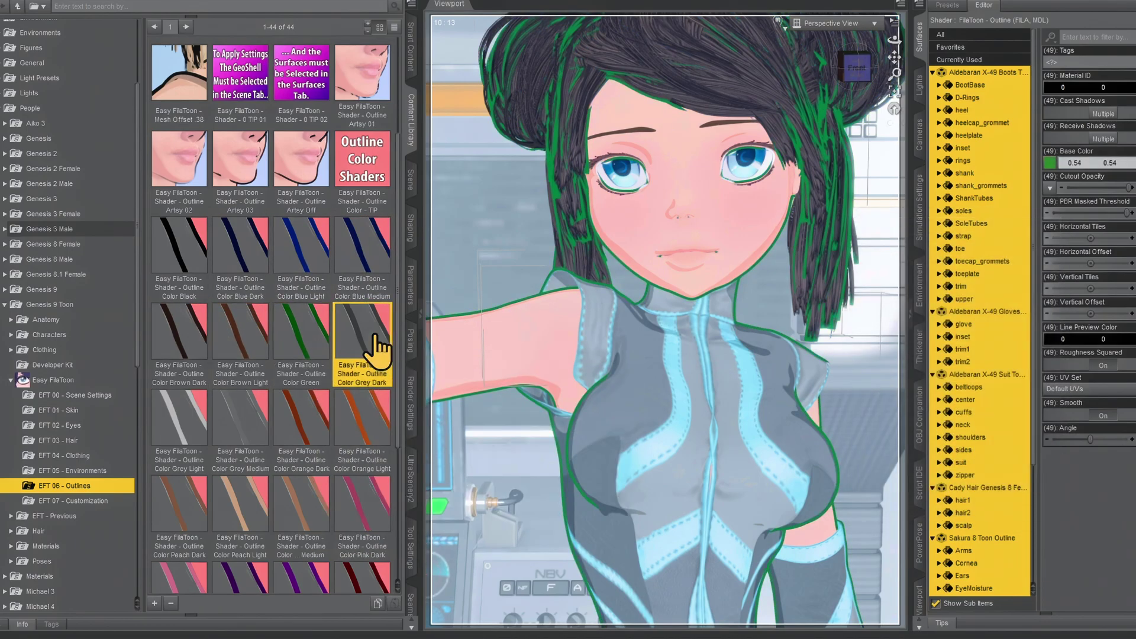
Step: Try the Grey Light, Grey Medium, Orange Dark, Orange Light, Peach Dark, Peach Light and Peach Medium outline colors on the selected outlines
double_click(181, 426)
double_click(240, 428)
double_click(304, 426)
double_click(355, 435)
scroll(296, 413, "down", 3)
double_click(179, 290)
double_click(229, 296)
double_click(312, 299)
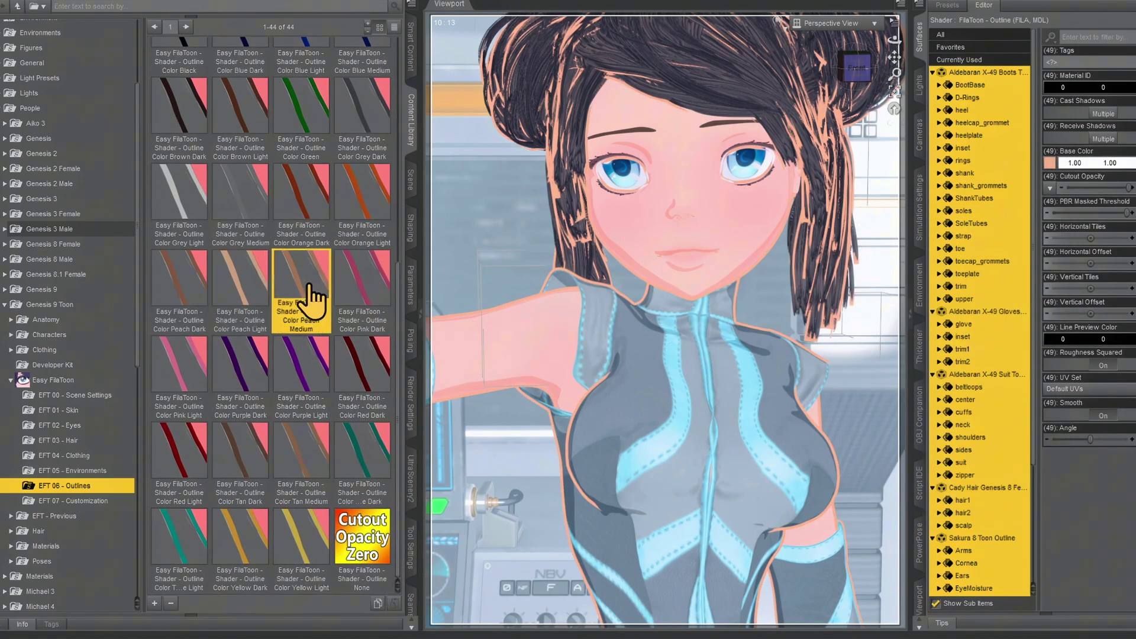
Step: Try the outline color shaders from Pink Dark through the purple, red and tan shades to Yellow Dark on the selected outlines
double_click(350, 296)
double_click(183, 363)
double_click(251, 376)
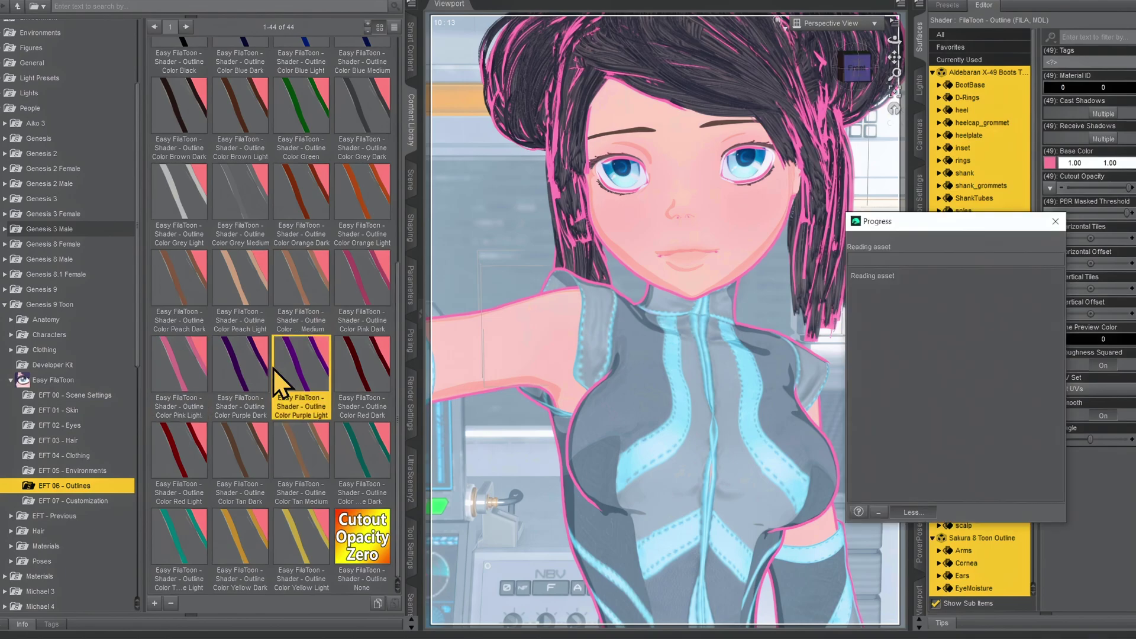
double_click(362, 374)
double_click(178, 468)
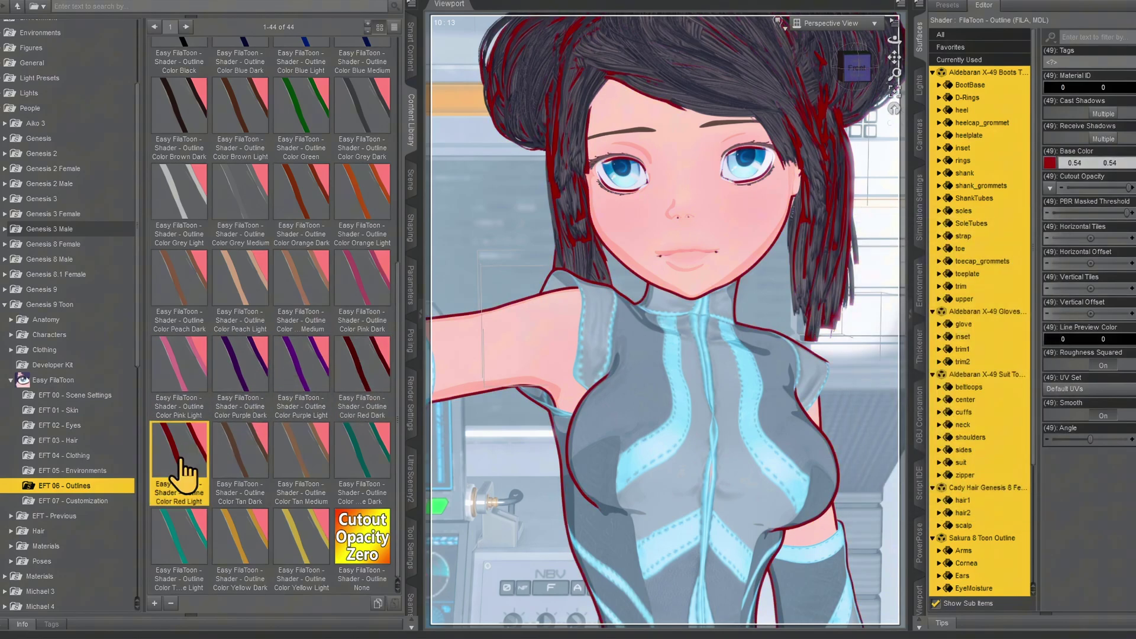
double_click(246, 468)
double_click(292, 461)
double_click(337, 451)
double_click(182, 540)
double_click(244, 548)
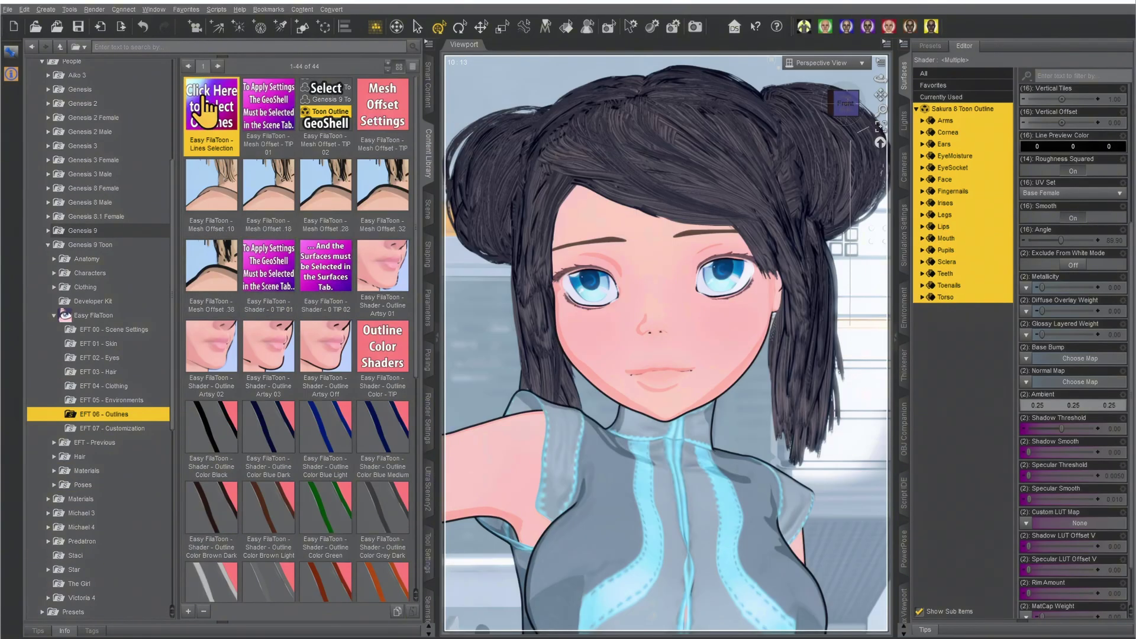
Step: Select the outlines with the Lines Selection preset and apply Outline Color Peach Medium to the Sakura 8 Toon Outline surfaces
double_click(207, 109)
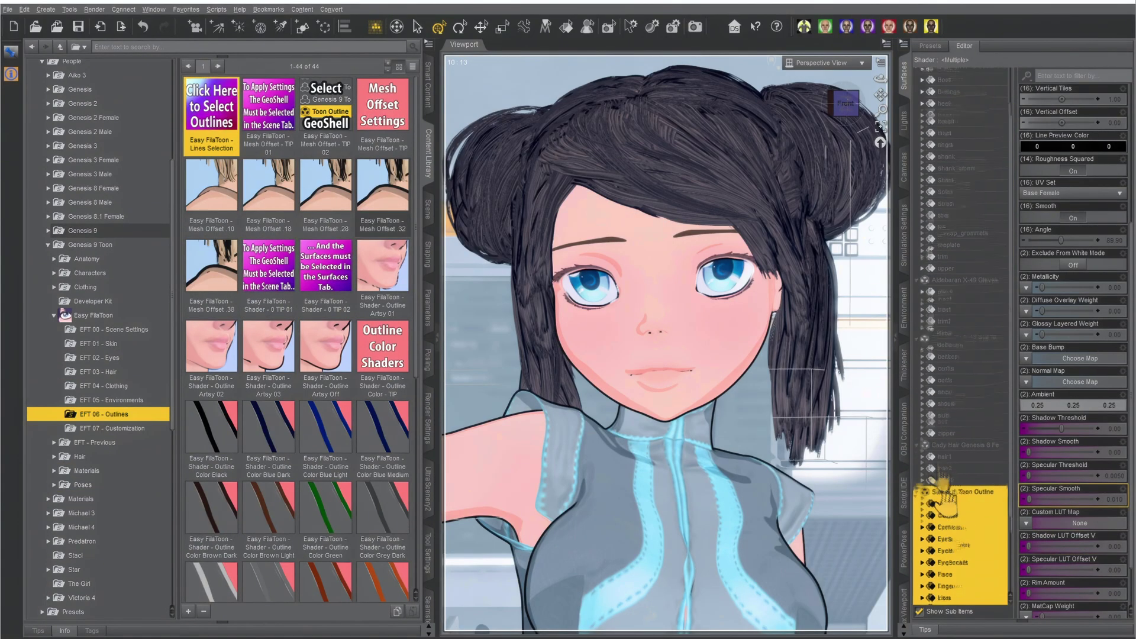
scroll(1048, 488, "up", 4)
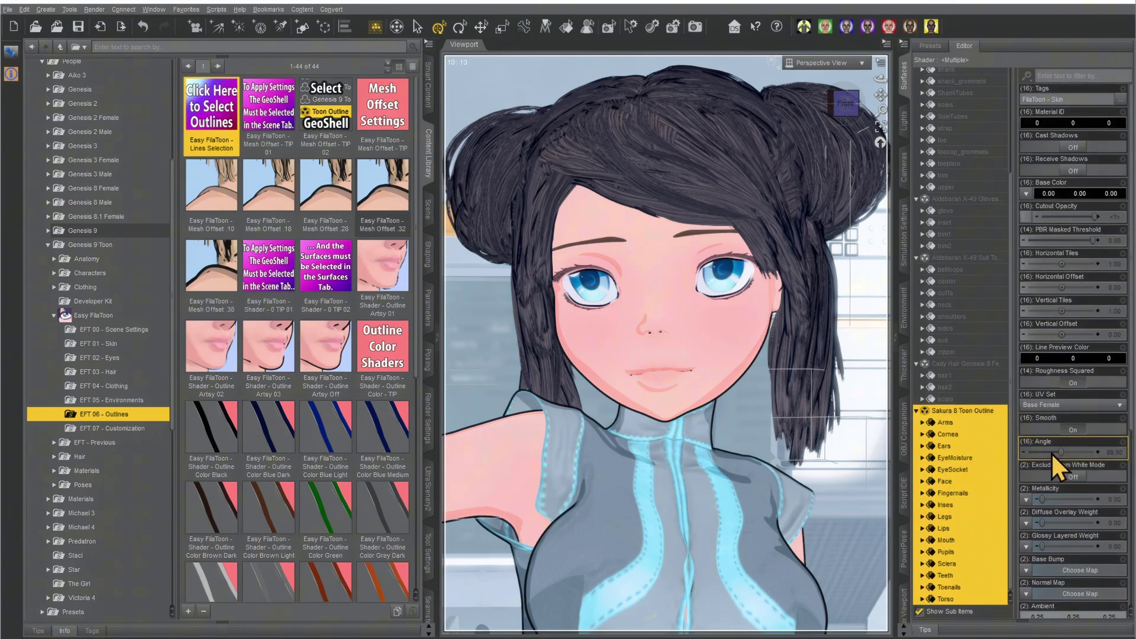
scroll(274, 477, "down", 5)
double_click(315, 290)
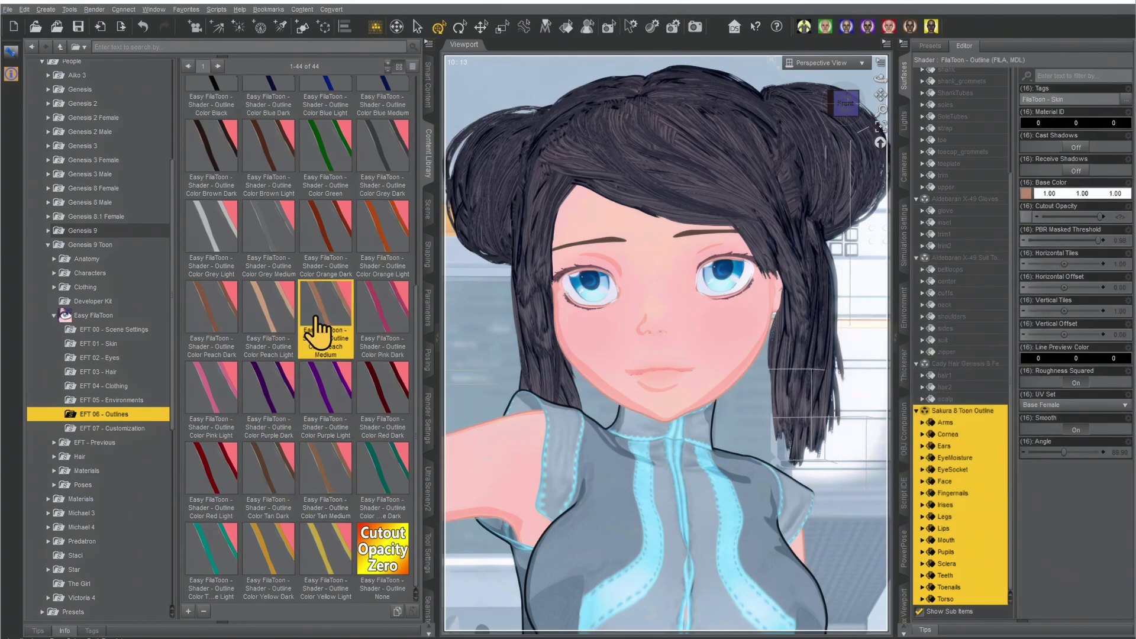
Step: Apply Outline Color Brown Dark to all surfaces of the Cady Hair toon outline
mouse_move(251, 438)
left_click(962, 363)
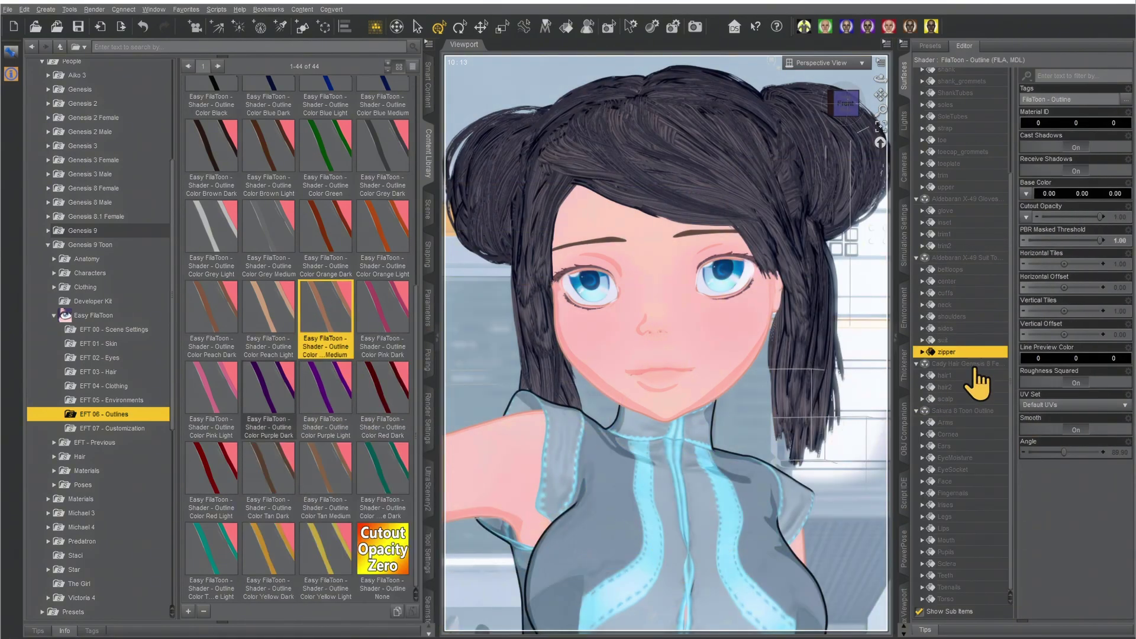
scroll(249, 432, "up", 3)
left_click(223, 390)
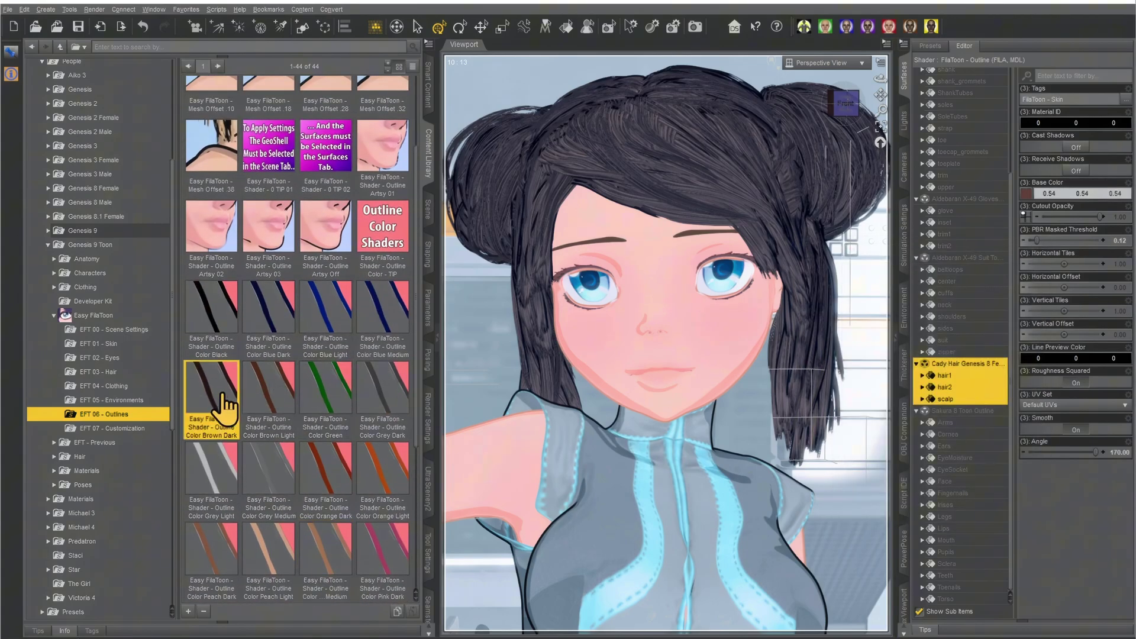
left_click_drag(223, 399, 849, 522)
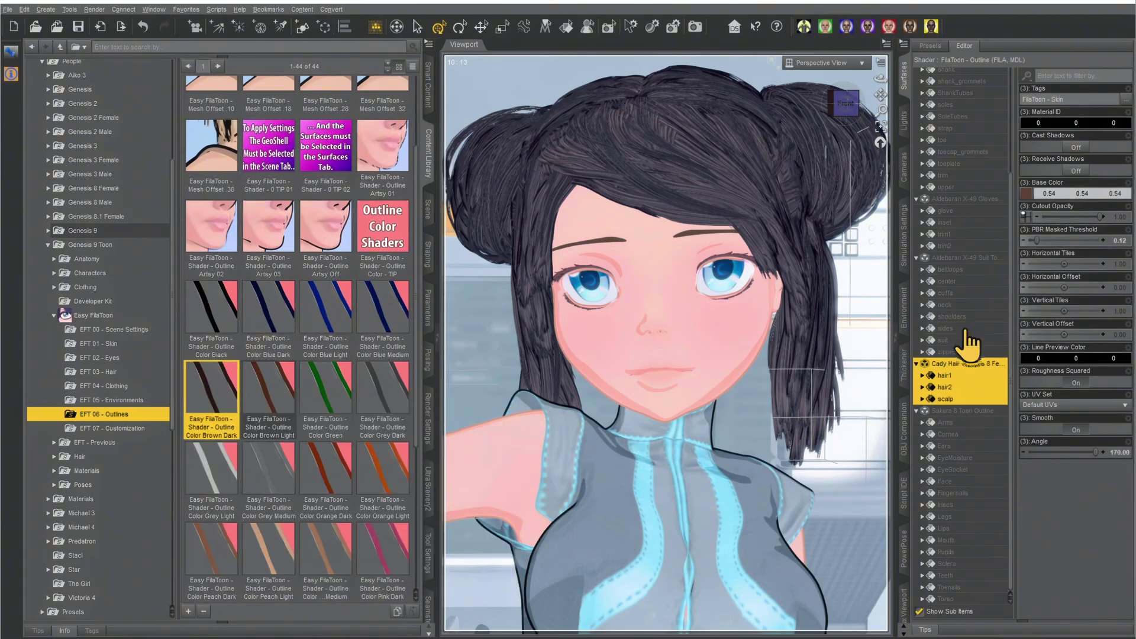
Step: Recolor the Aldebaran X-49 Suit toon outline with Outline Color Blue Light, and try the Blue Medium and Grey Dark colors
left_click(951, 260)
double_click(325, 334)
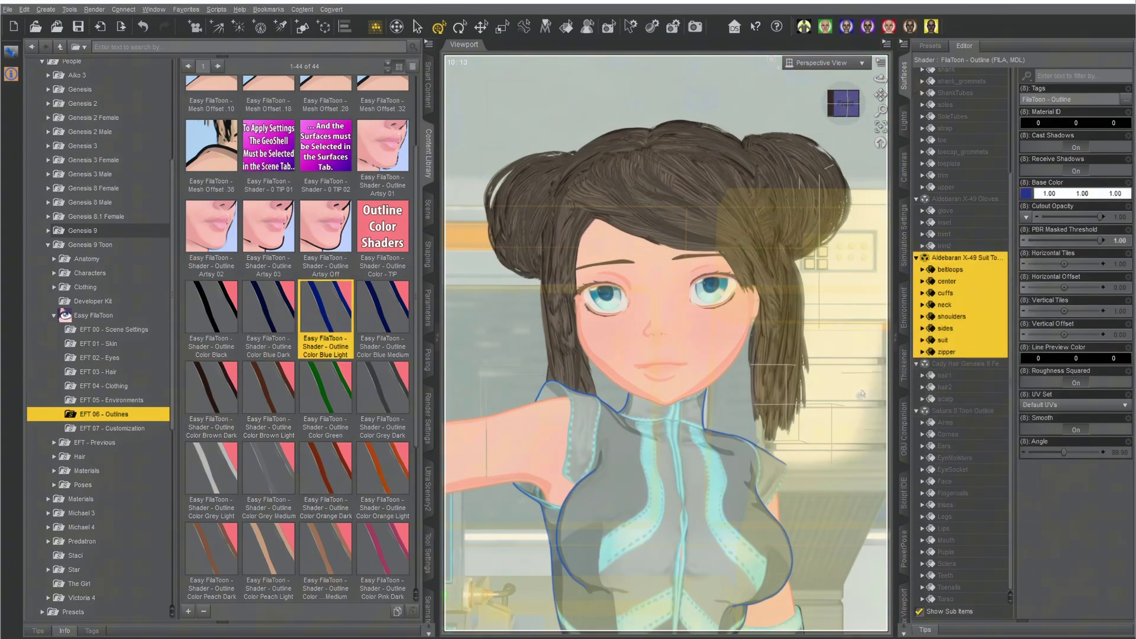
double_click(375, 314)
double_click(377, 396)
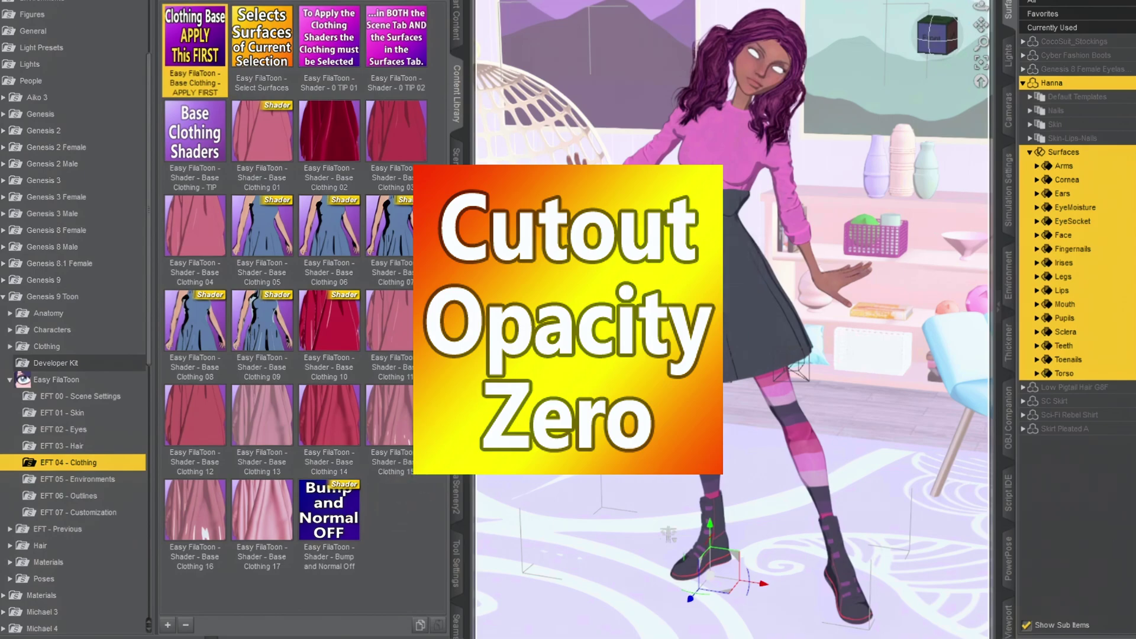
Step: Hide the Cornea and EyeMoisture surfaces of Hanna with the Outline None (Cutout Opacity Zero) shader from EFT 06 - Outlines
left_click(1047, 181)
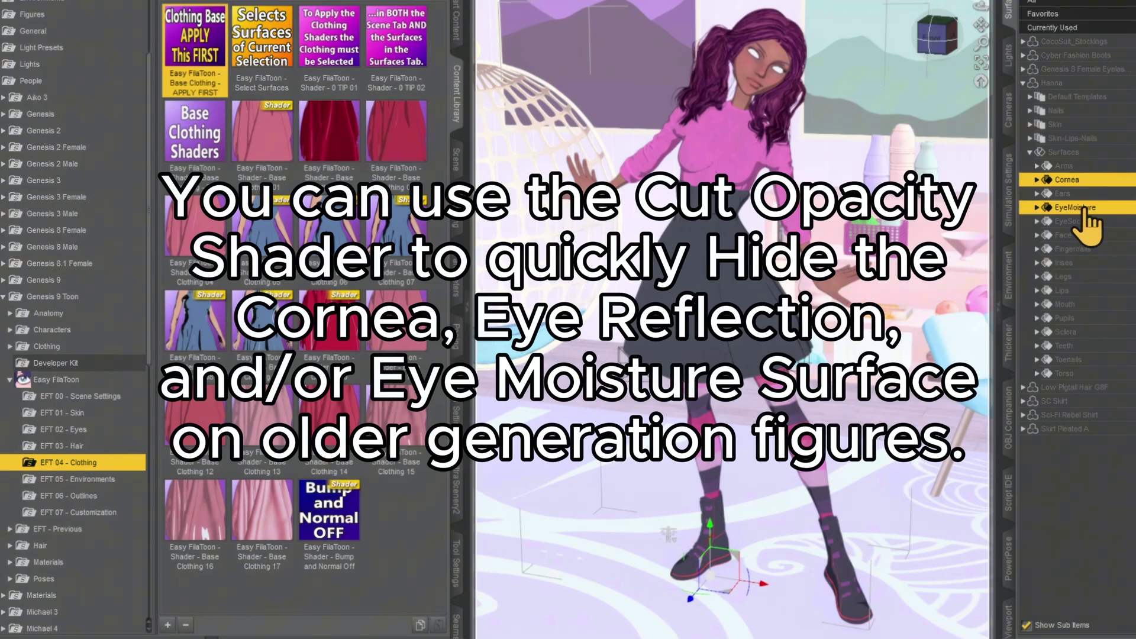
left_click(89, 495)
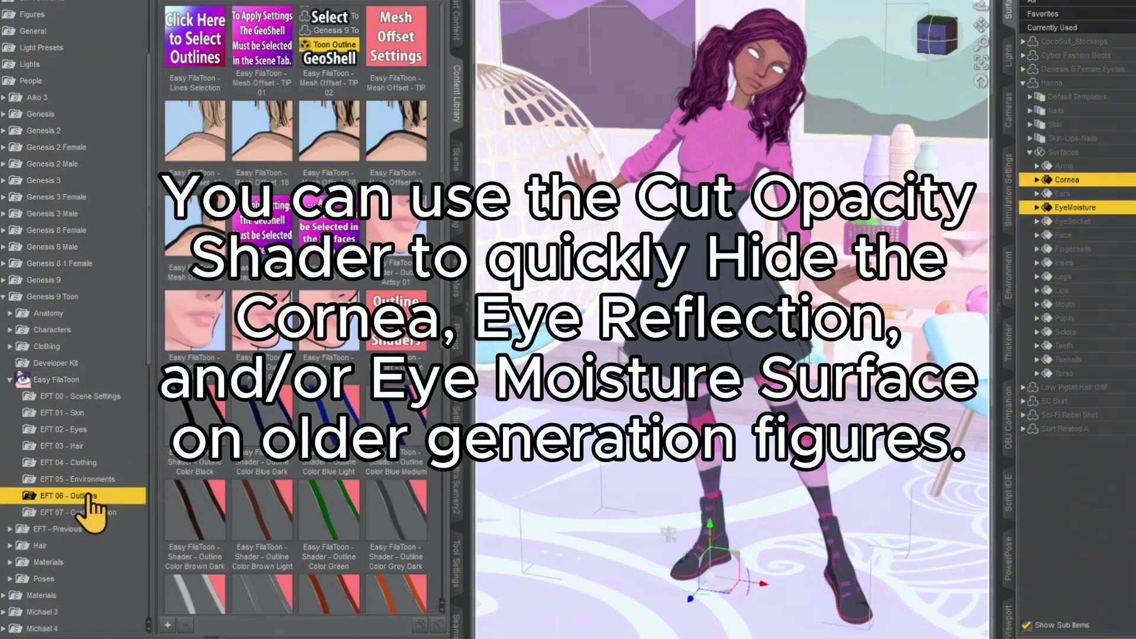
scroll(317, 467, "down", 10)
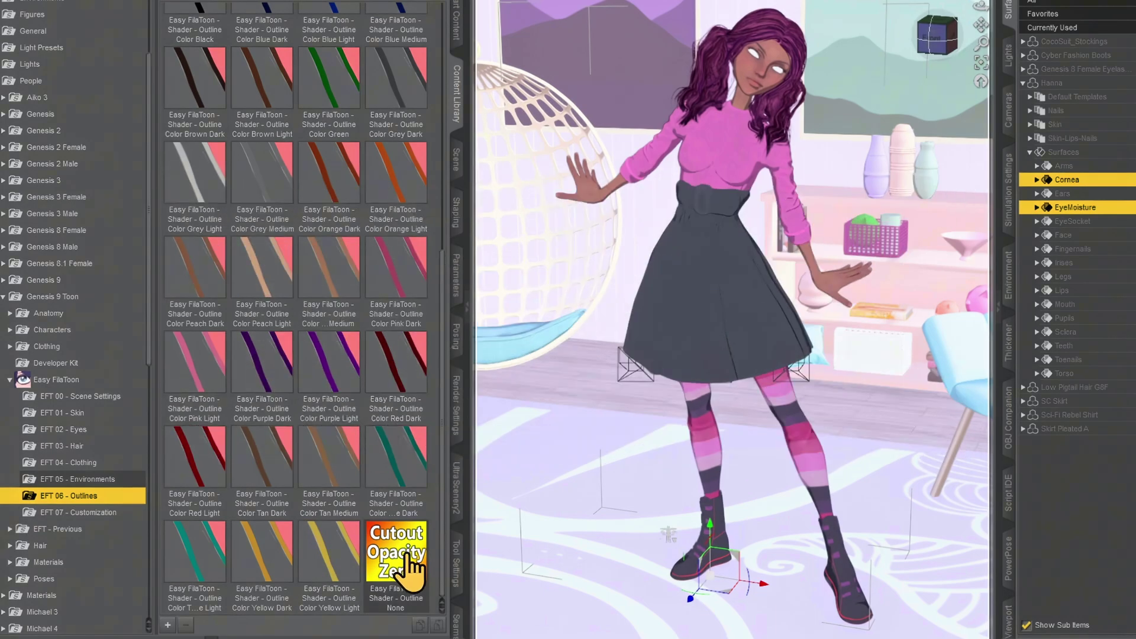
double_click(408, 565)
mouse_move(413, 570)
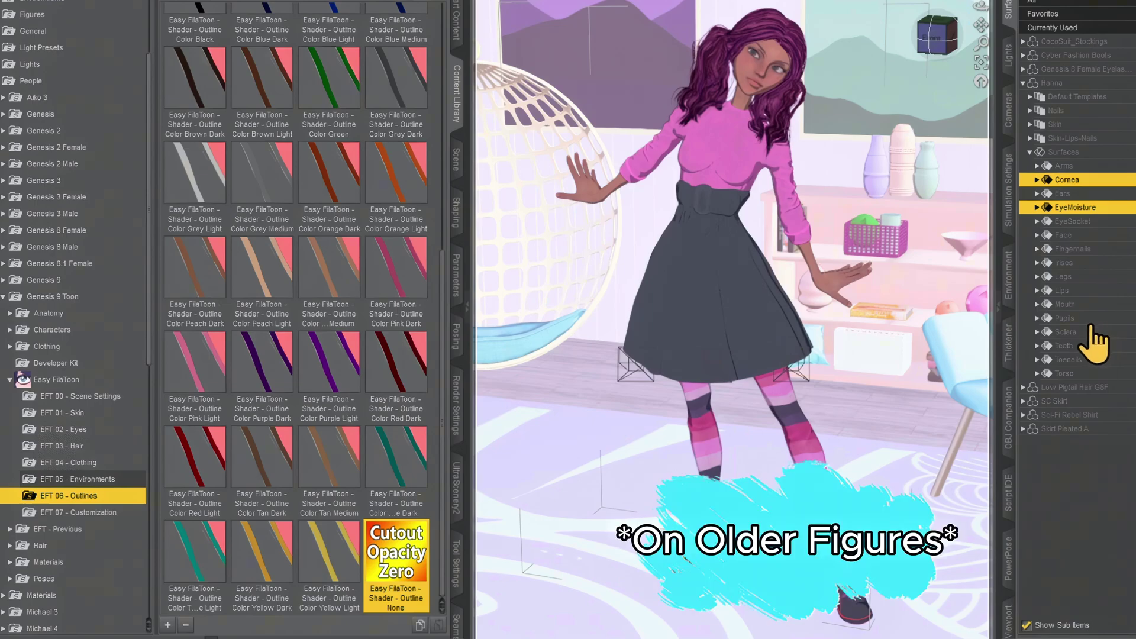
left_click(1088, 320)
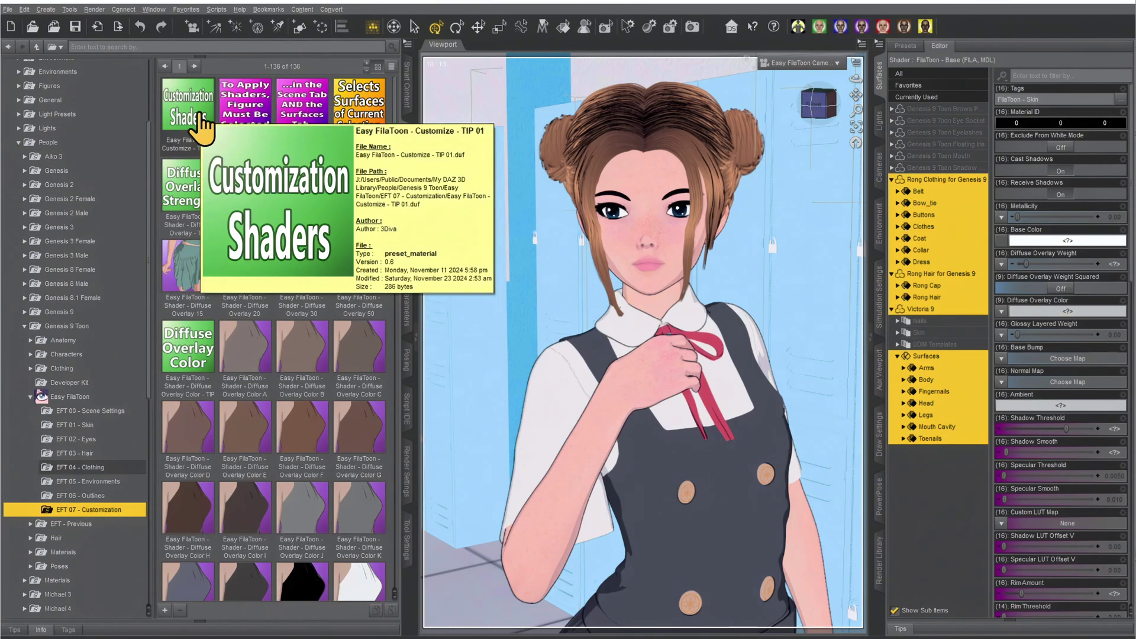
Step: Read the figure and surface selection tips in EFT 07 - Customization and check the figure's selection in the scene
mouse_move(241, 112)
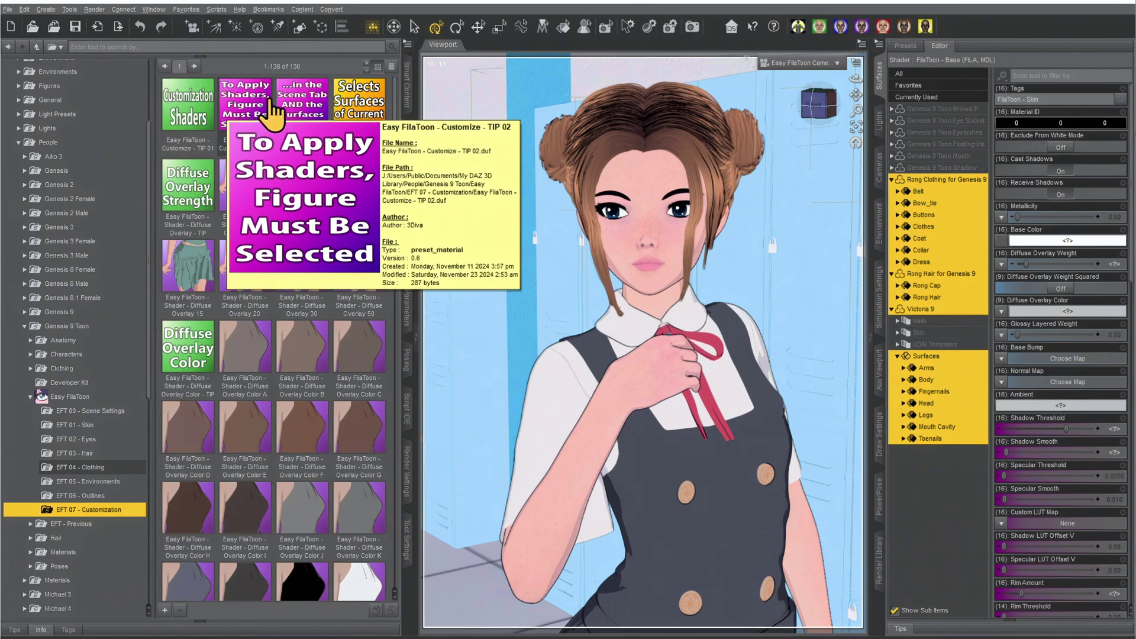
mouse_move(293, 102)
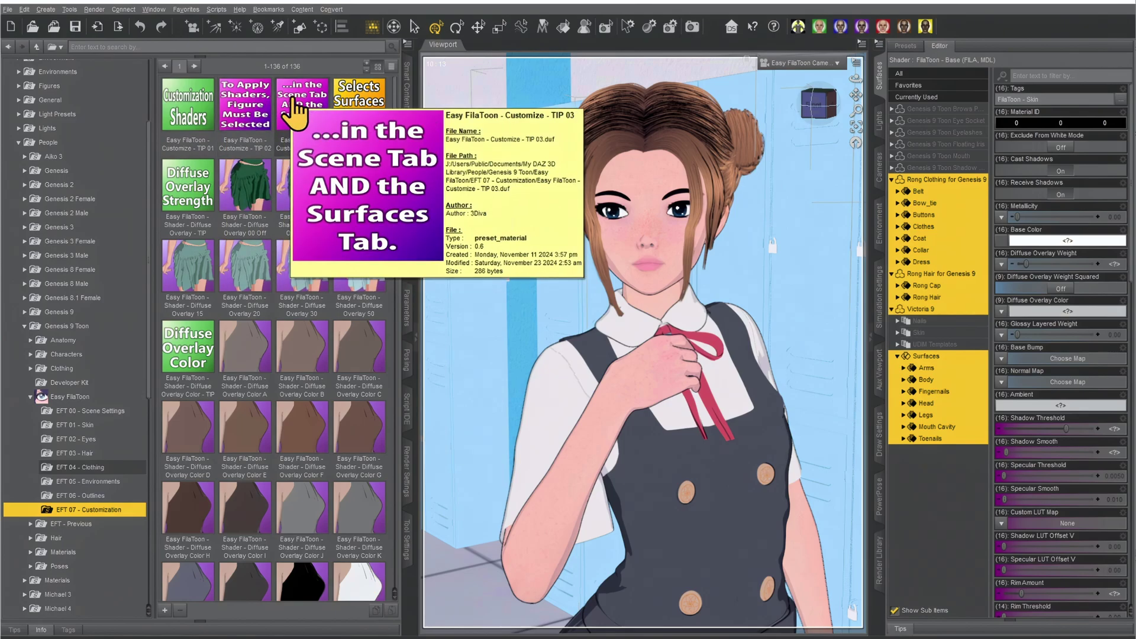
left_click(408, 209)
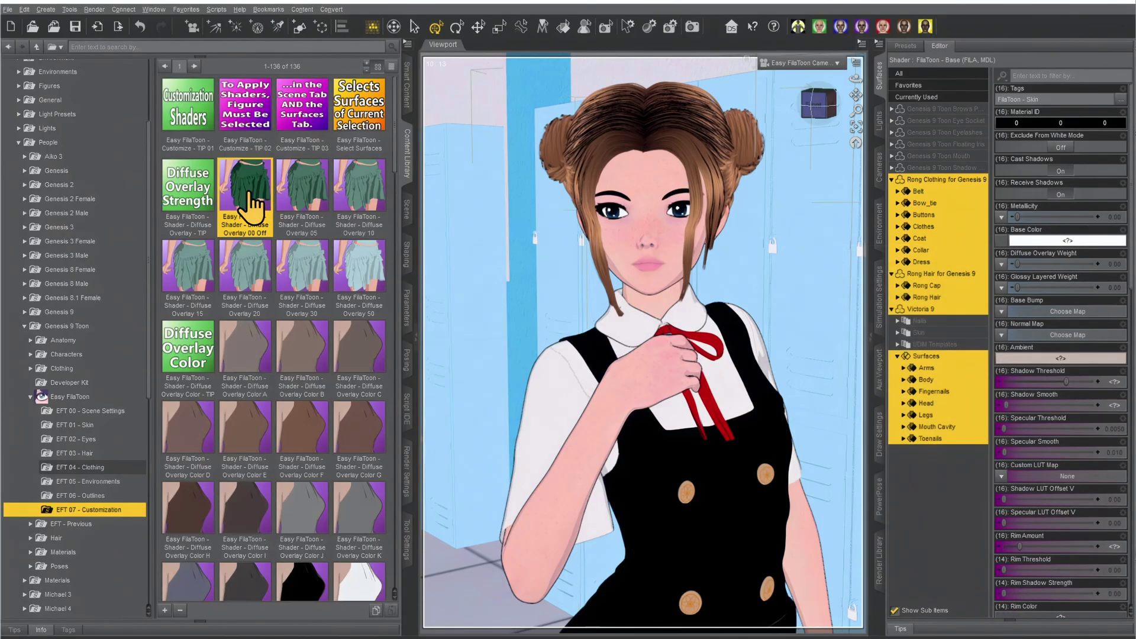
Step: Try the Diffuse Overlay strengths 05, 10, 15, 20, 30 and 50 on the selected figure surfaces, and go back to 05
left_click(305, 190)
double_click(378, 196)
double_click(190, 275)
double_click(247, 276)
double_click(301, 276)
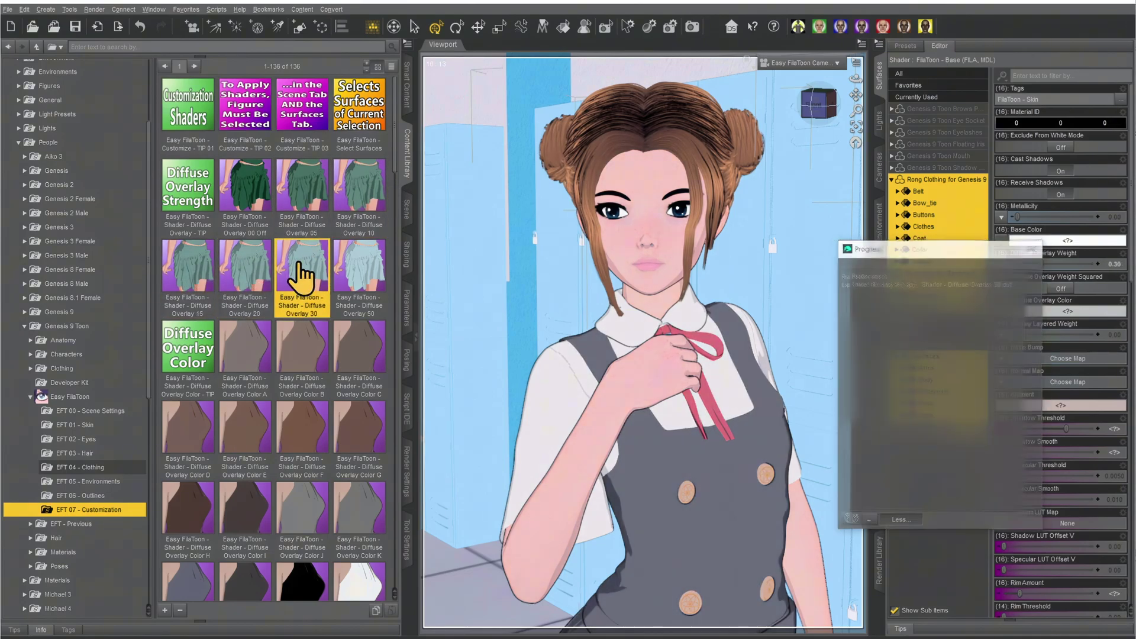
double_click(363, 283)
double_click(293, 181)
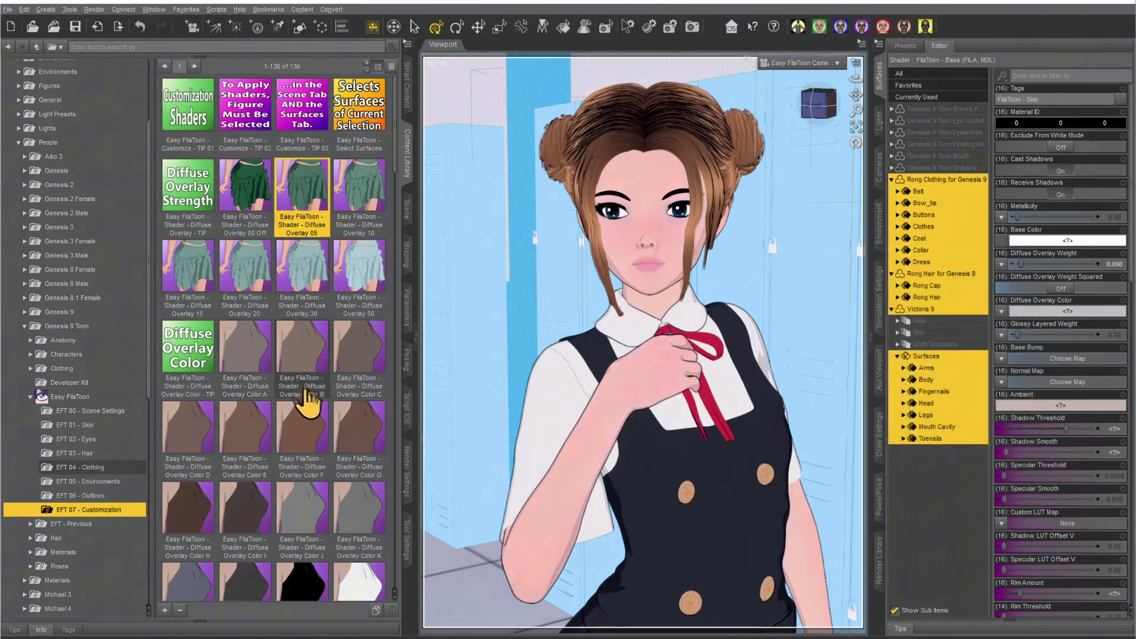
Step: Try the Diffuse Overlay Color shaders from A through O on the selected figure and clothing surfaces
double_click(239, 358)
scroll(240, 358, "down", 3)
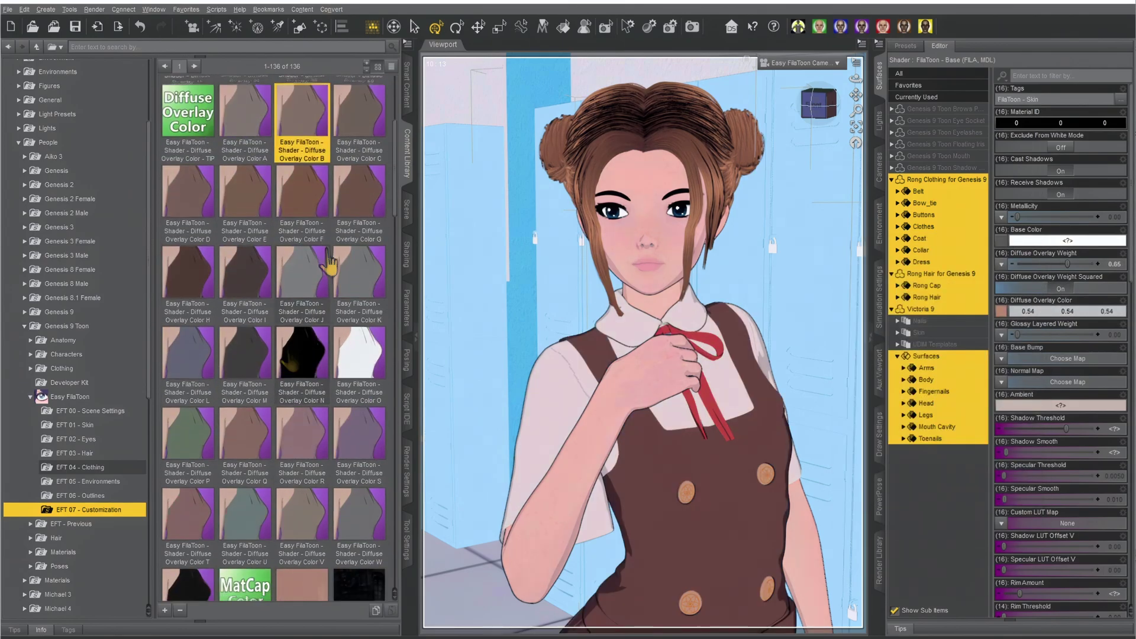
double_click(179, 199)
double_click(246, 203)
double_click(358, 201)
double_click(197, 271)
double_click(304, 284)
double_click(357, 352)
double_click(261, 358)
double_click(367, 361)
Step: Try the Diffuse Overlay Colors P, S, T, V and X, and return to Color A
double_click(189, 438)
double_click(350, 456)
double_click(204, 510)
double_click(302, 509)
scroll(249, 414, "down", 3)
double_click(189, 355)
scroll(236, 390, "up", 6)
double_click(302, 361)
double_click(241, 367)
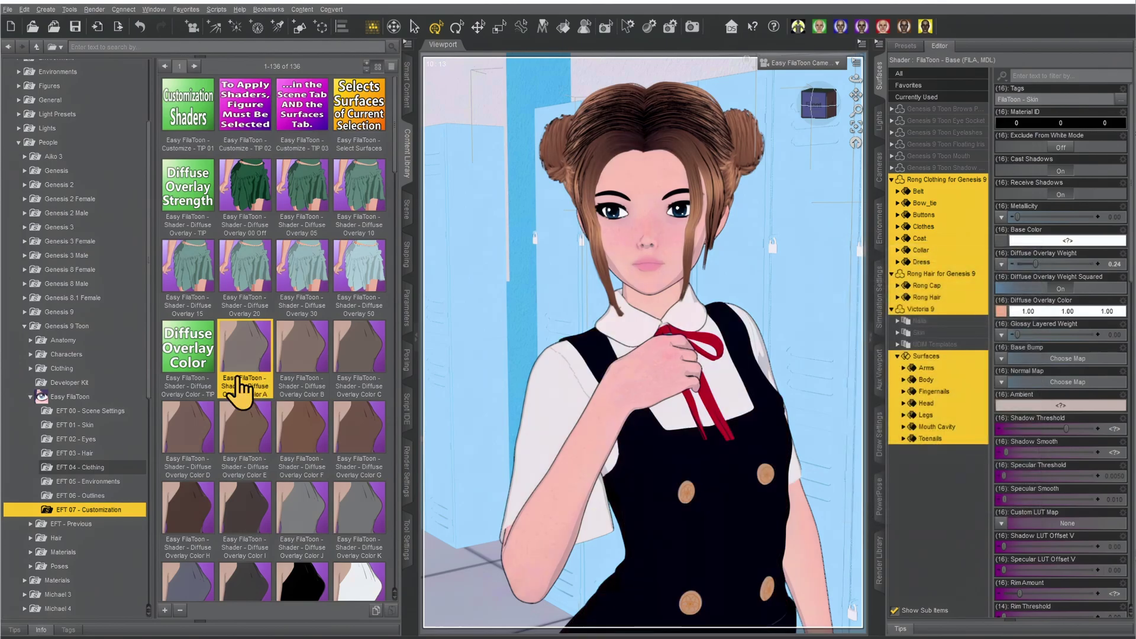
Step: Compare Diffuse Overlay 05 with Diffuse Overlay Color J, and apply Color J to the selected surfaces
double_click(309, 225)
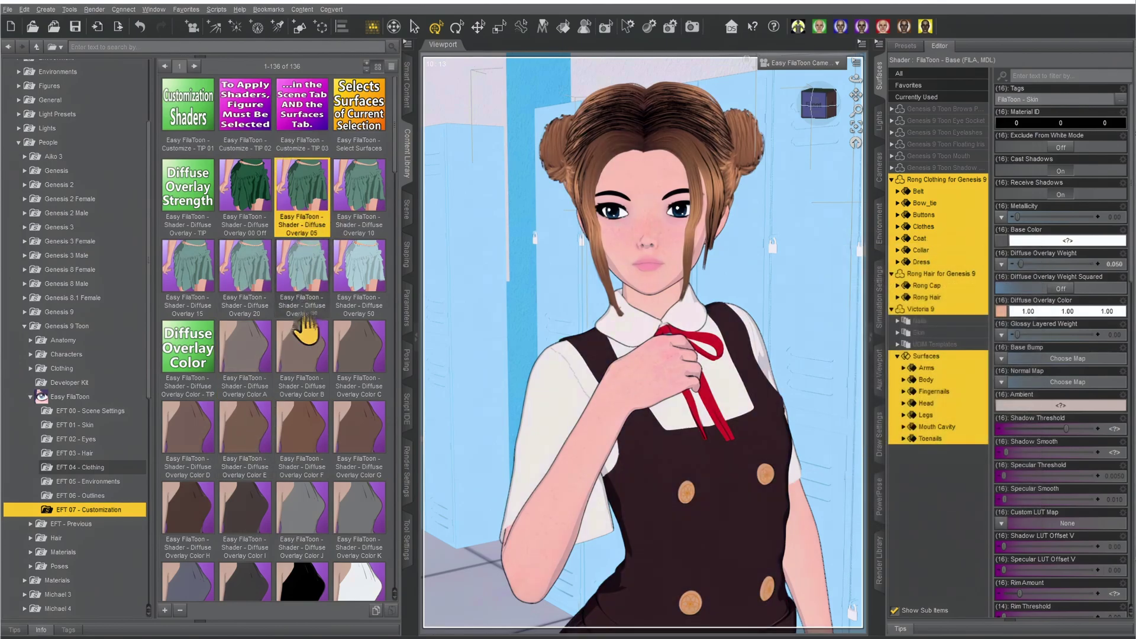
double_click(296, 509)
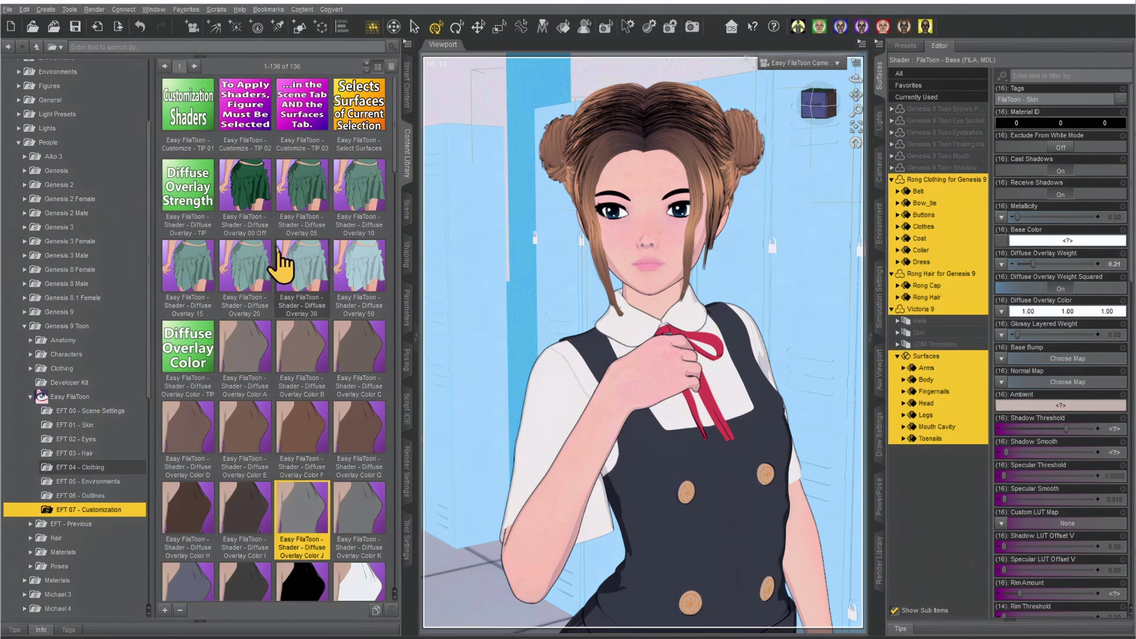
double_click(302, 195)
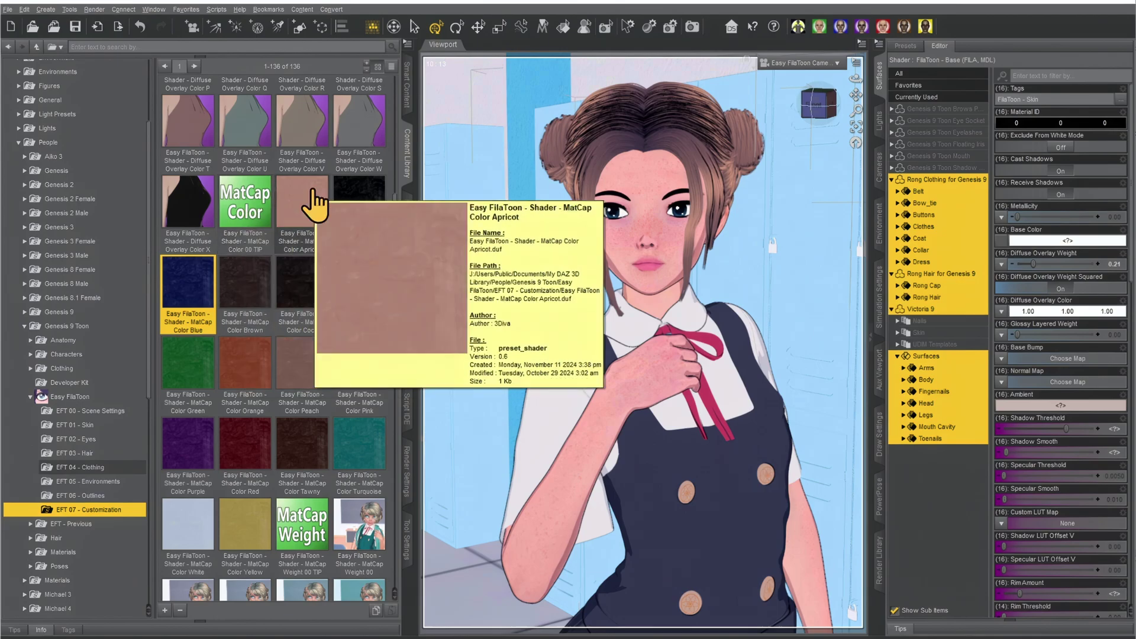
Step: Cycle the selected surfaces through the MatCap Colors Brown, Gray, Green, Orange, Peach, Pink, Purple, Red, Tawny and Turquoise
left_click(250, 293)
double_click(361, 296)
double_click(190, 385)
double_click(246, 380)
double_click(296, 378)
double_click(361, 379)
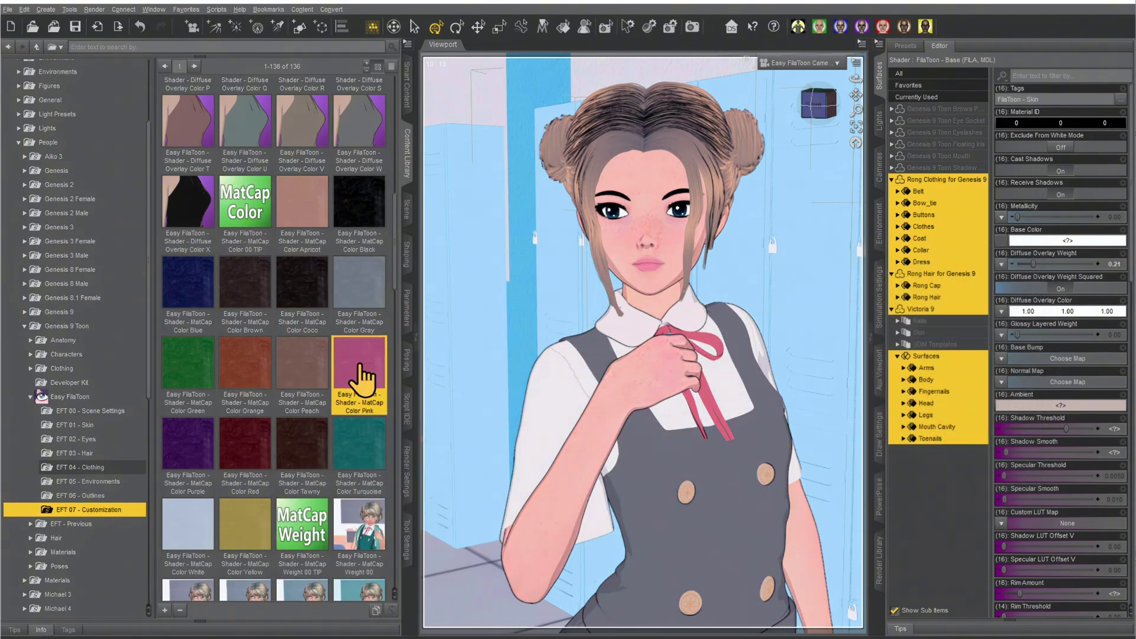
double_click(195, 453)
double_click(240, 450)
double_click(301, 453)
double_click(349, 452)
Step: Try the MatCap Weight shaders 10, 25, 50, 75 and 95 on the selected surfaces
scroll(266, 367, "down", 4)
double_click(240, 299)
mouse_move(300, 189)
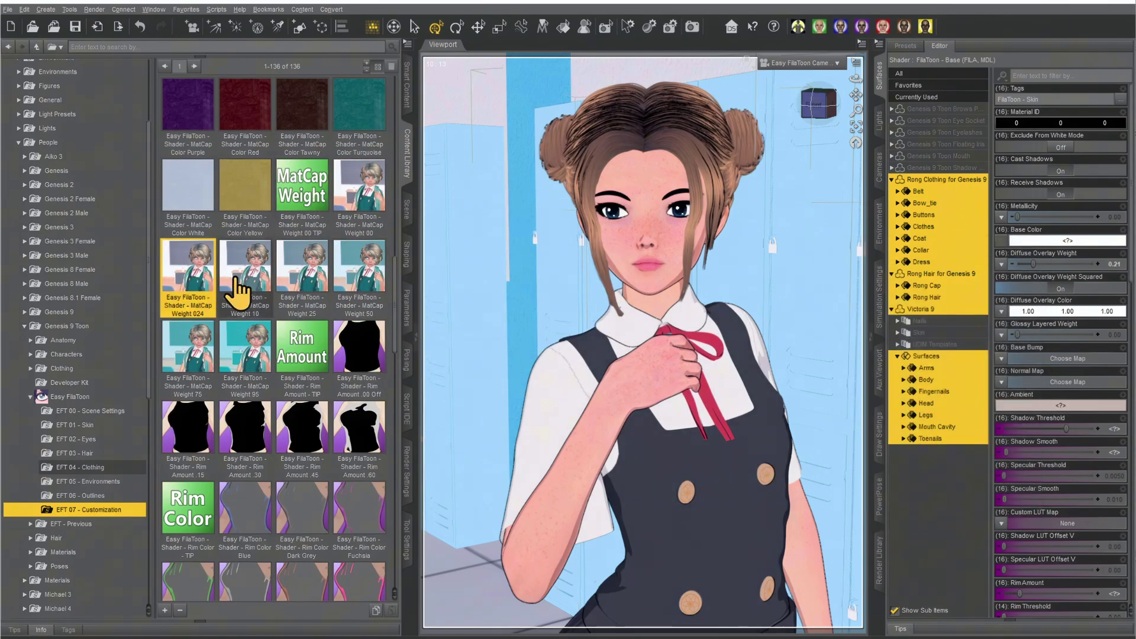
double_click(301, 276)
double_click(358, 287)
double_click(201, 364)
double_click(240, 367)
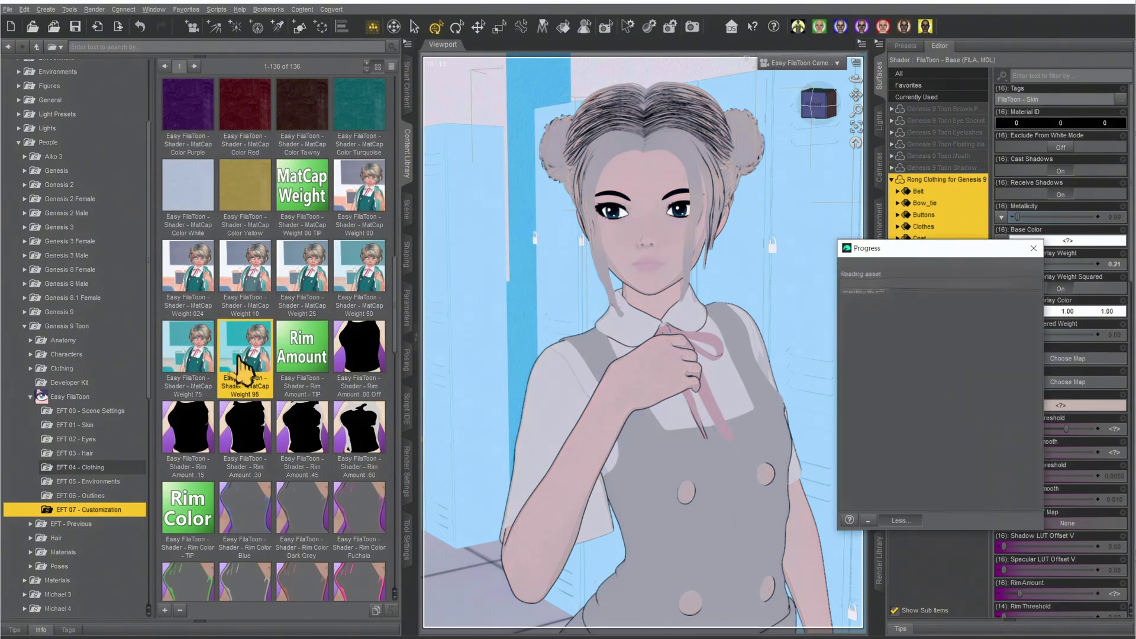
Step: Raise the rim lighting on the selected surfaces with the Rim Amount shaders .30, .45 and .60
scroll(254, 266, "down", 1)
double_click(294, 202)
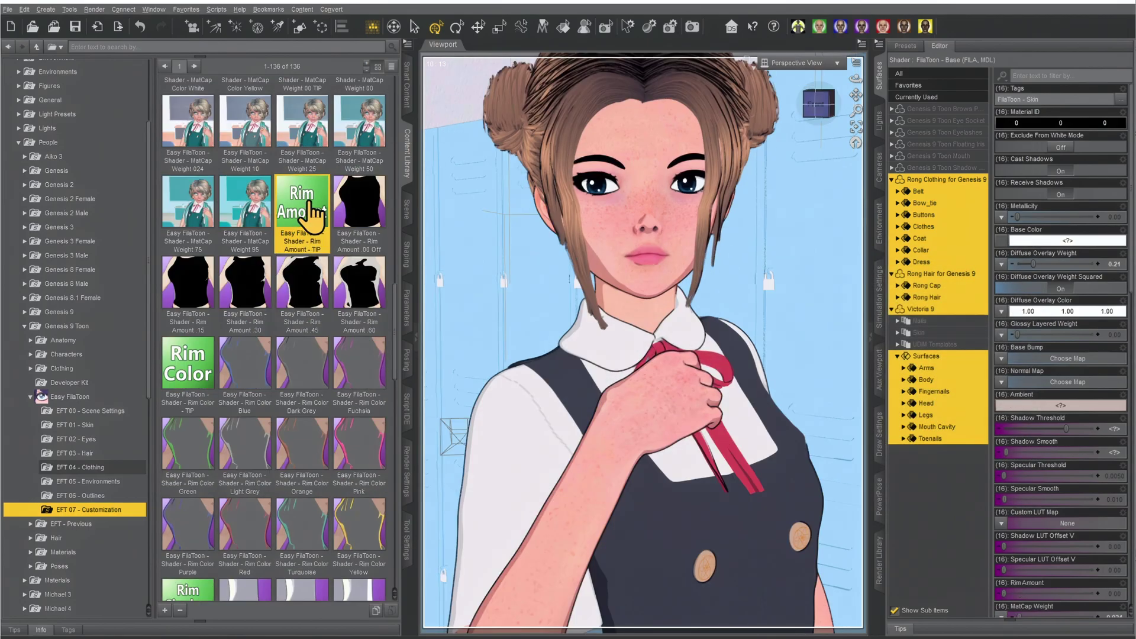
mouse_move(305, 204)
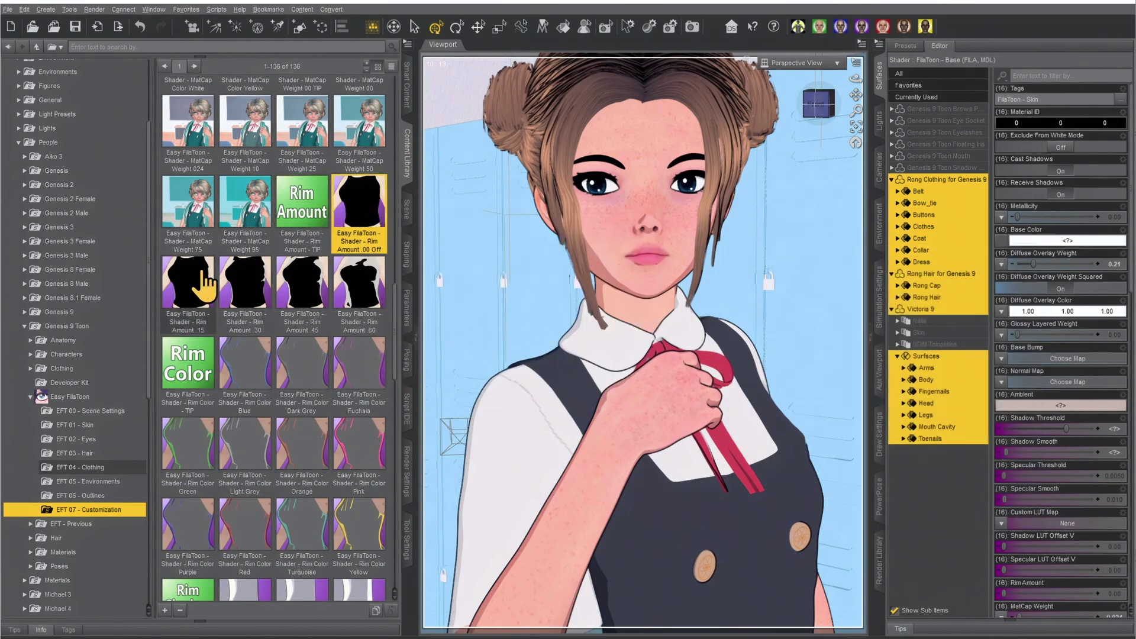
double_click(249, 290)
double_click(292, 290)
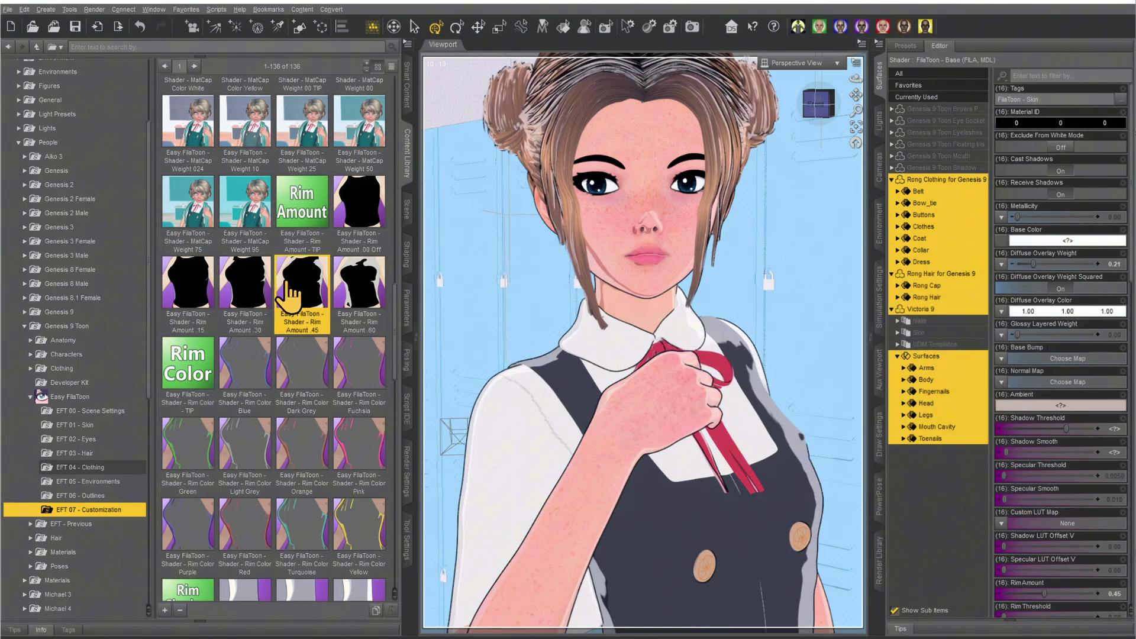
double_click(364, 292)
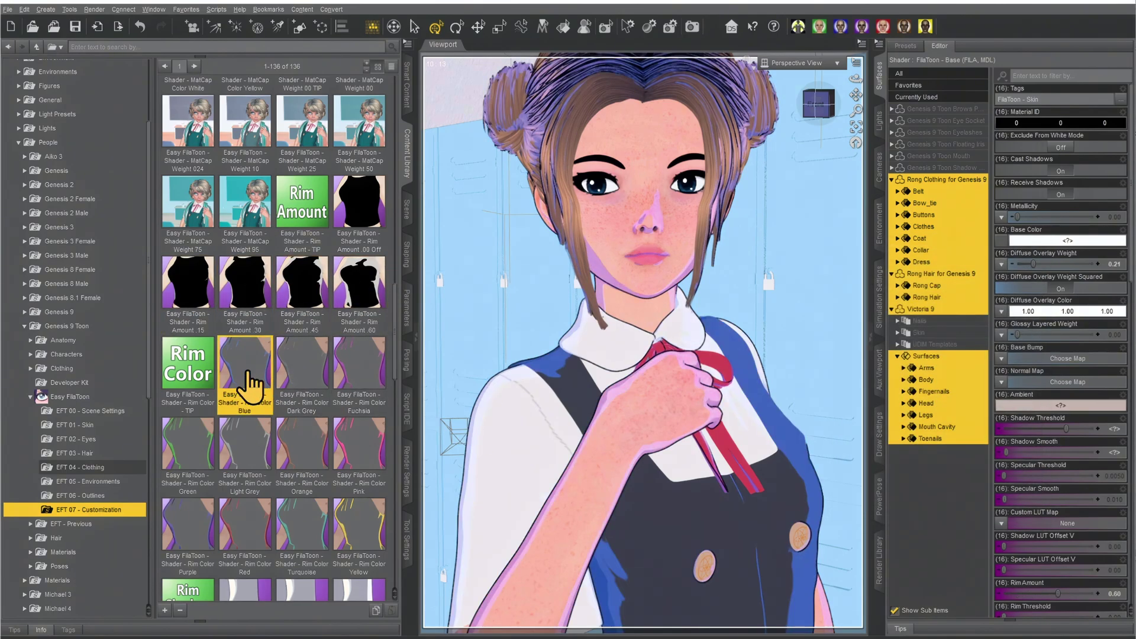
Step: Try the Rim Colors Green, Light Grey, Orange, Pink, Red and Turquoise on the selected surfaces
double_click(190, 443)
double_click(243, 455)
double_click(302, 447)
double_click(359, 447)
double_click(243, 527)
double_click(302, 527)
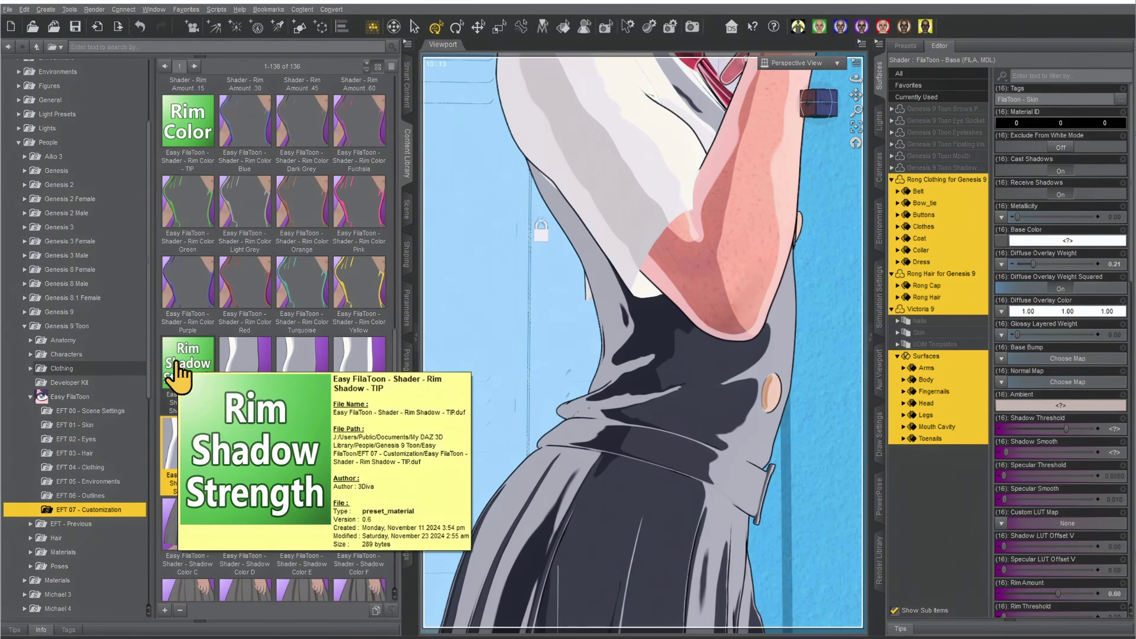
Step: Apply the Rim Shadow strengths A, B, C and D in turn to the selected surfaces
double_click(248, 364)
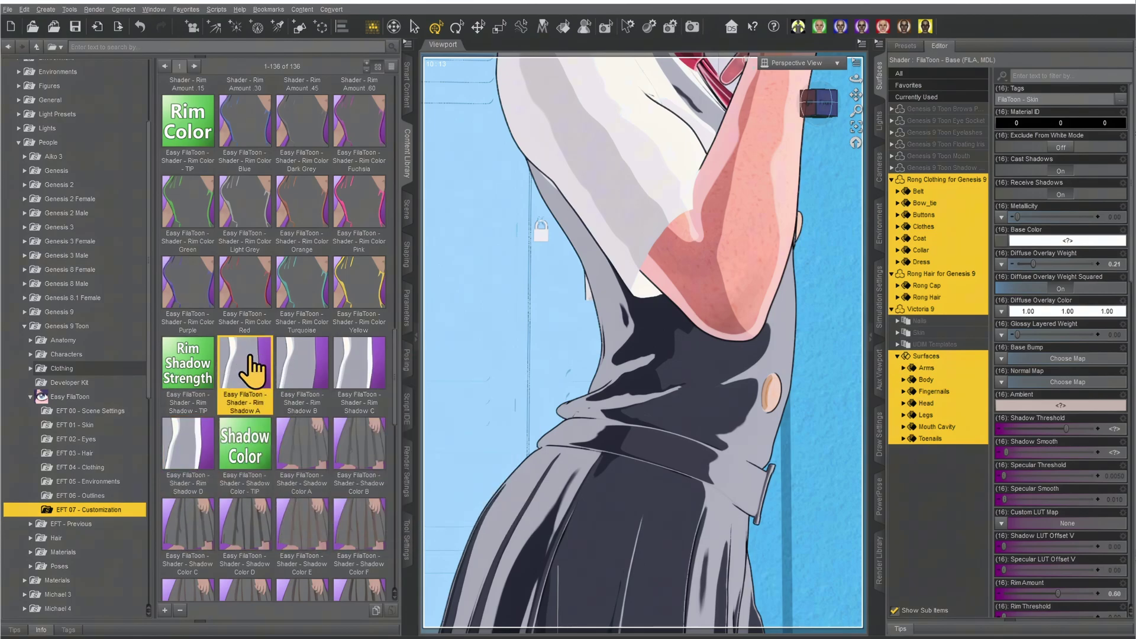
double_click(309, 370)
double_click(363, 375)
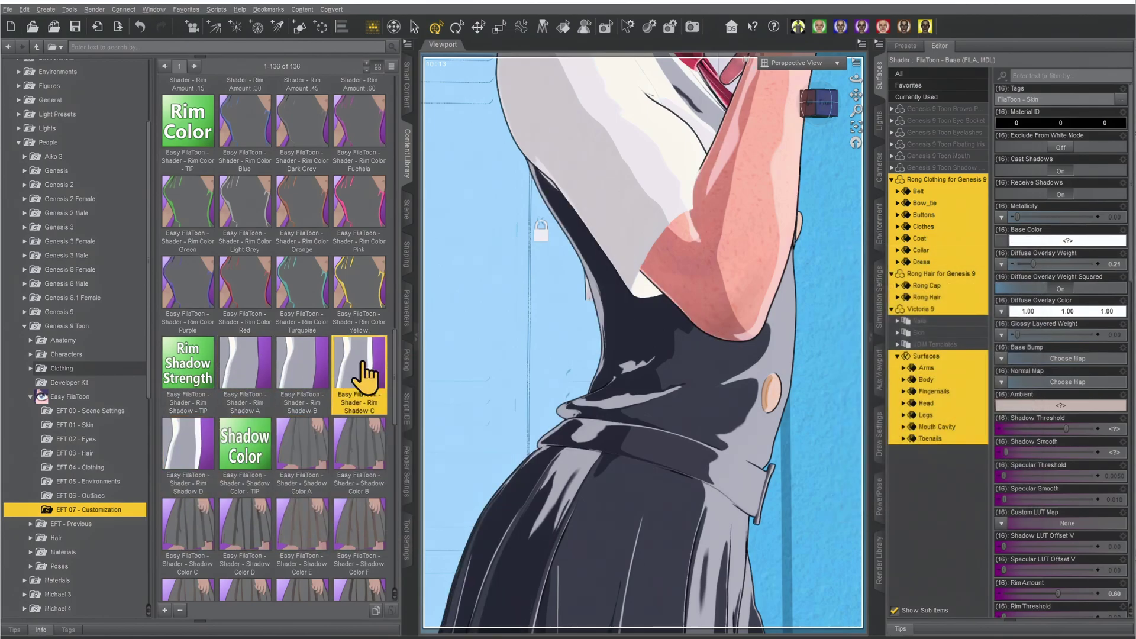
double_click(185, 450)
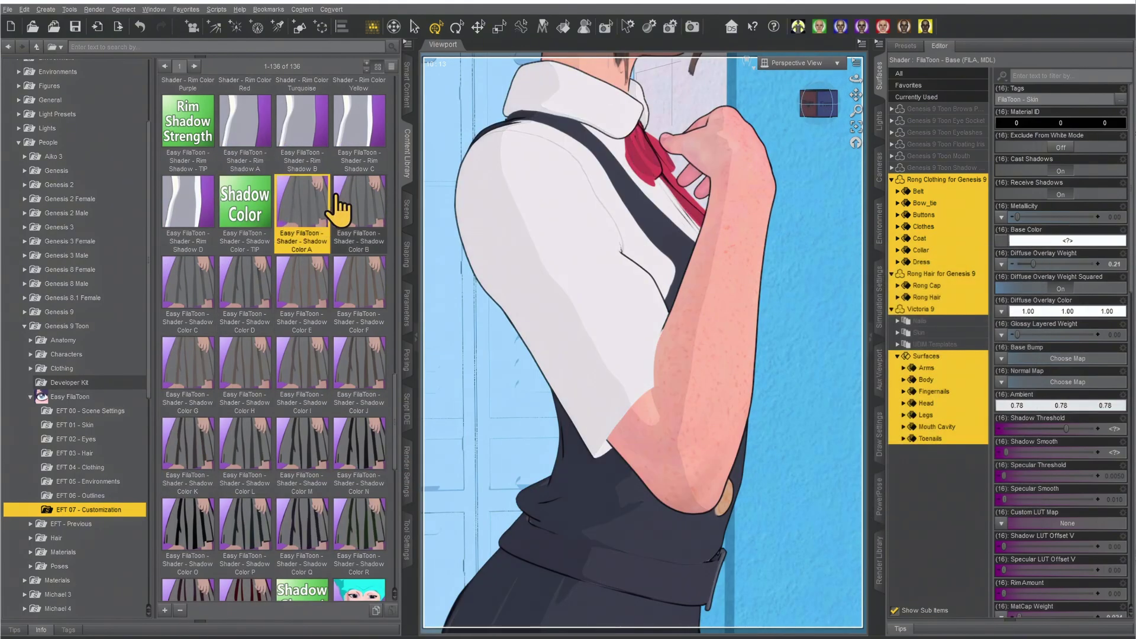
Step: Try the Shadow Color shaders from B through N on the selected figure and clothing surfaces
double_click(341, 205)
double_click(204, 290)
double_click(241, 293)
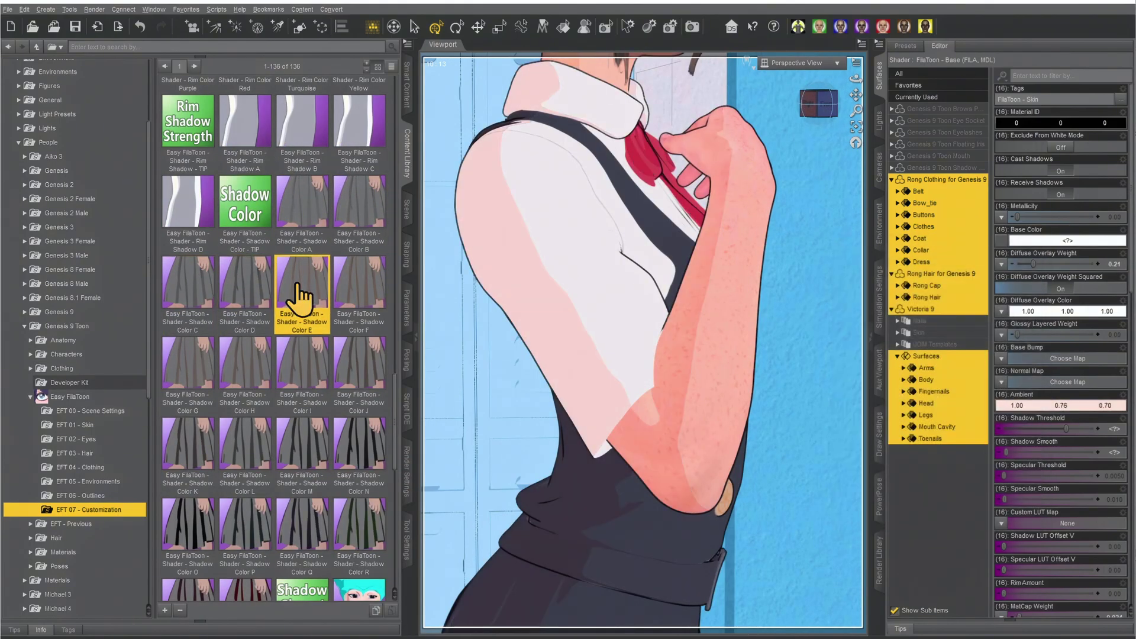
double_click(300, 281)
double_click(355, 284)
double_click(261, 393)
double_click(302, 373)
double_click(358, 376)
double_click(187, 450)
double_click(242, 456)
double_click(301, 456)
double_click(378, 465)
Step: Try the Shadow Colors O through T, and apply a neutral grey Shadow Color to the selected surfaces
double_click(190, 520)
double_click(247, 527)
double_click(302, 527)
double_click(359, 527)
scroll(331, 527, "down", 3)
double_click(187, 426)
double_click(242, 417)
scroll(335, 405, "up", 3)
double_click(311, 240)
Step: Compare shadow edges from sharp to soft with the Shadow Smooth shaders .00 through 1.00 on the selected surfaces
scroll(311, 243, "down", 3)
double_click(359, 115)
mouse_move(304, 131)
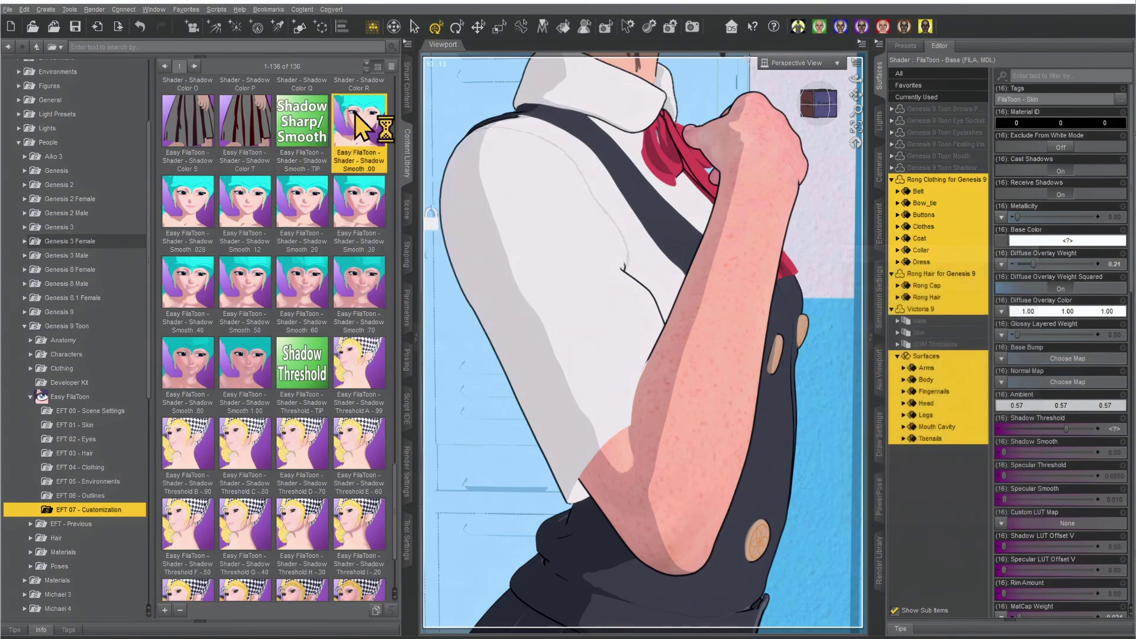
double_click(216, 213)
double_click(245, 211)
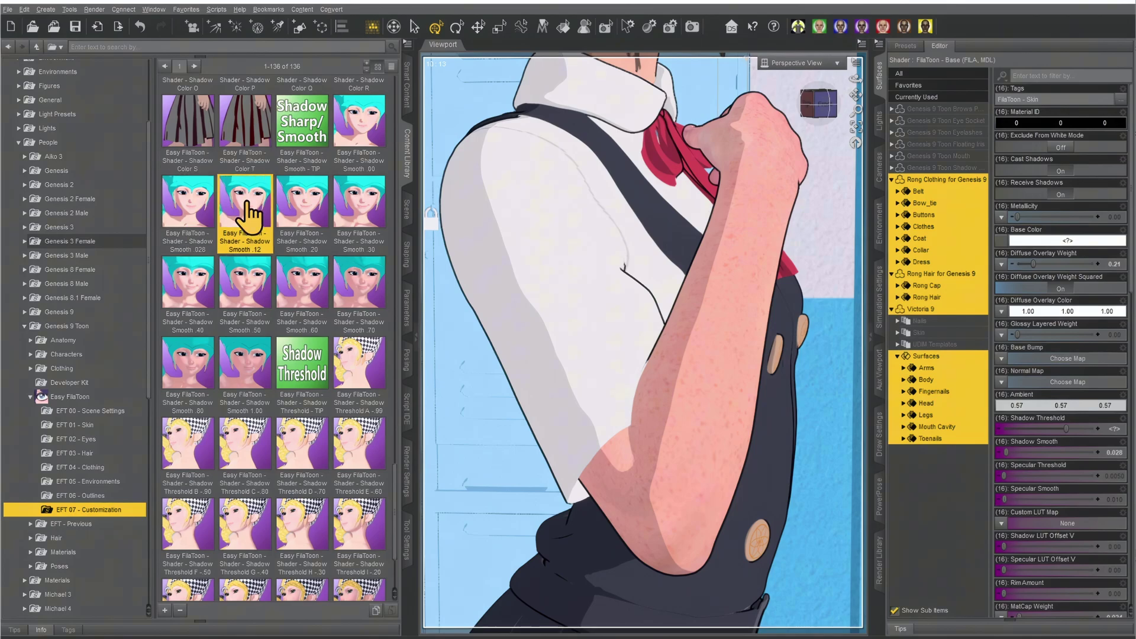
double_click(305, 210)
double_click(357, 212)
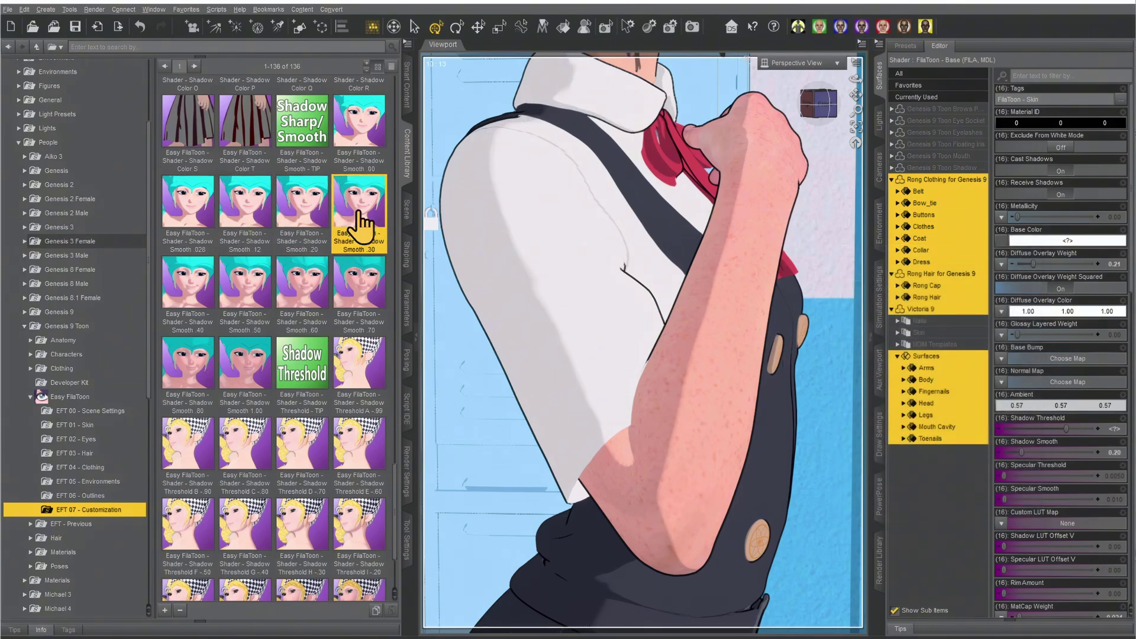
double_click(203, 287)
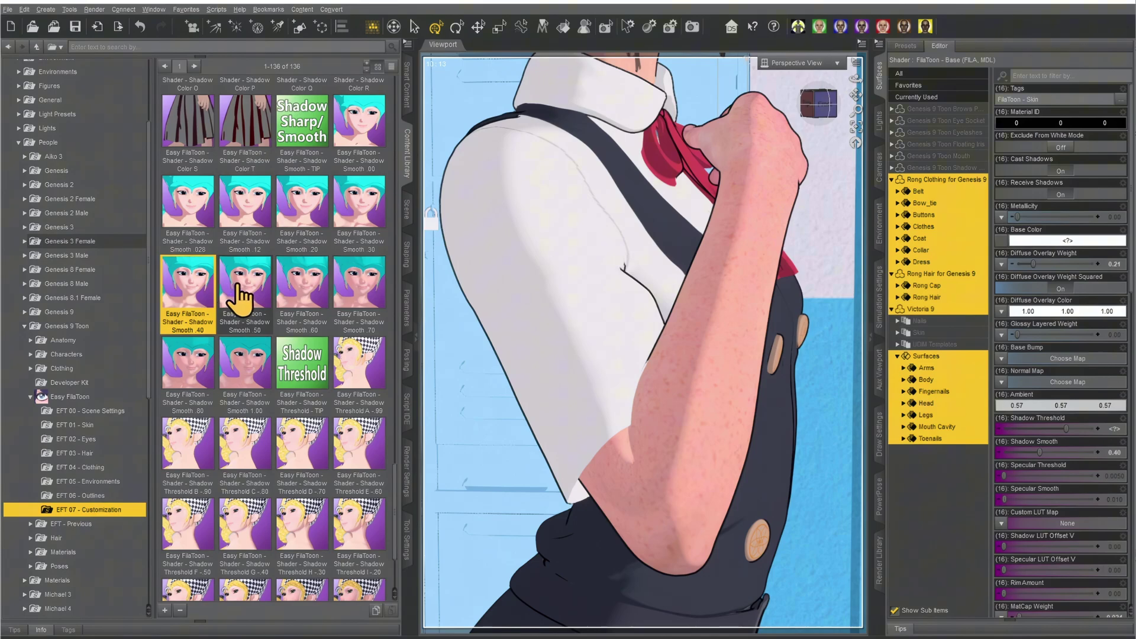
double_click(238, 292)
double_click(290, 298)
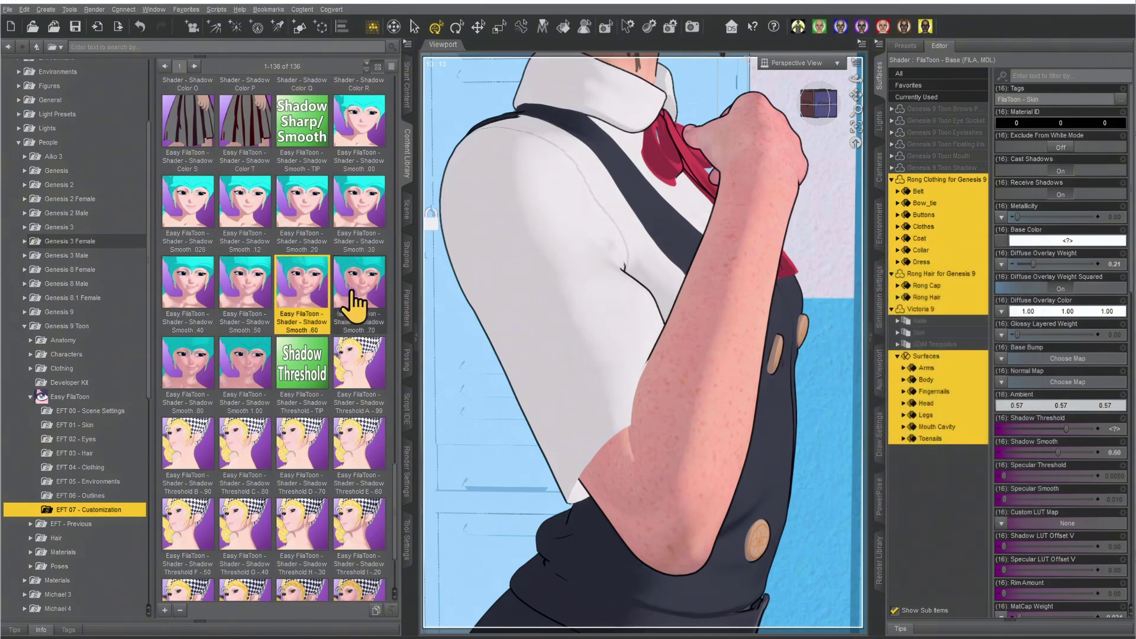
double_click(358, 303)
double_click(196, 358)
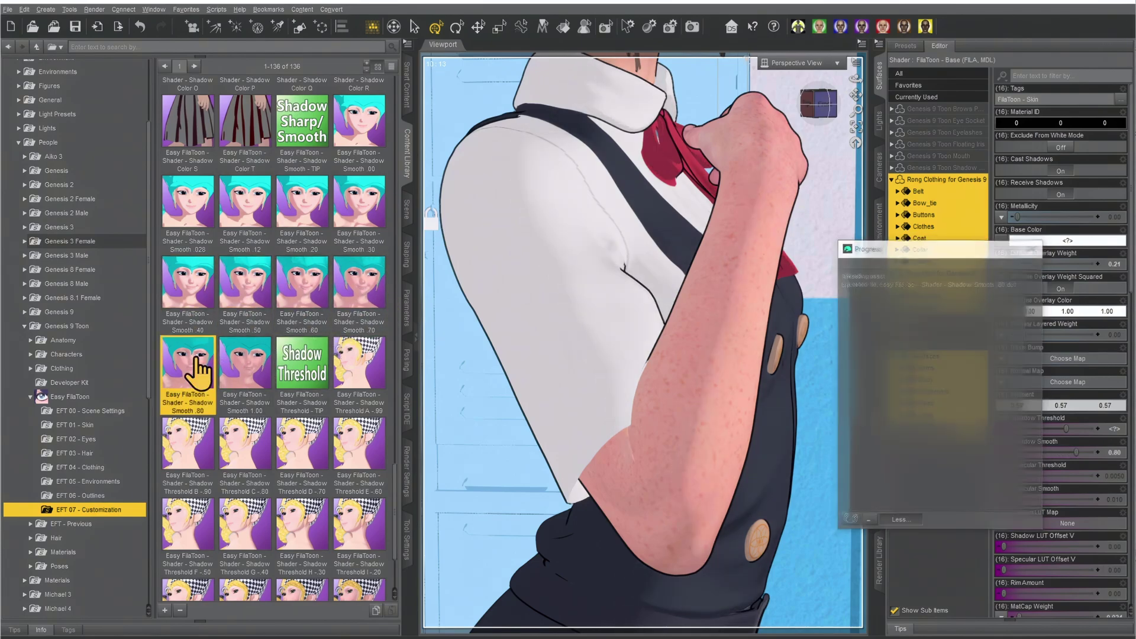
double_click(236, 379)
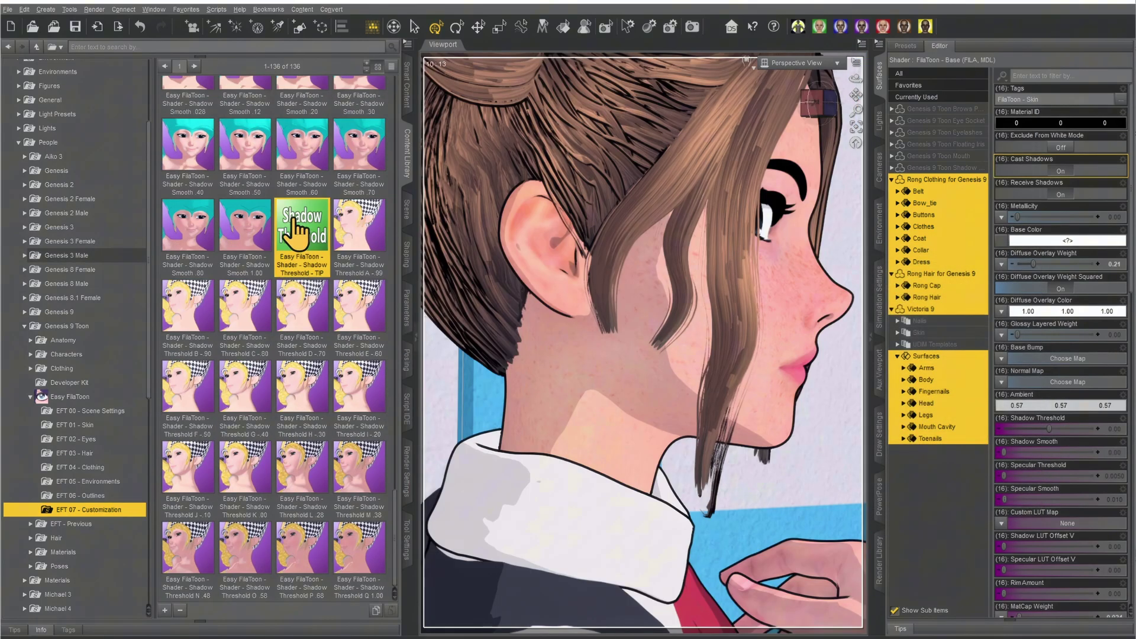
Step: Extend the shaded area on the selected surfaces with Shadow Threshold shaders from A -.99 up to P .60
mouse_move(292, 225)
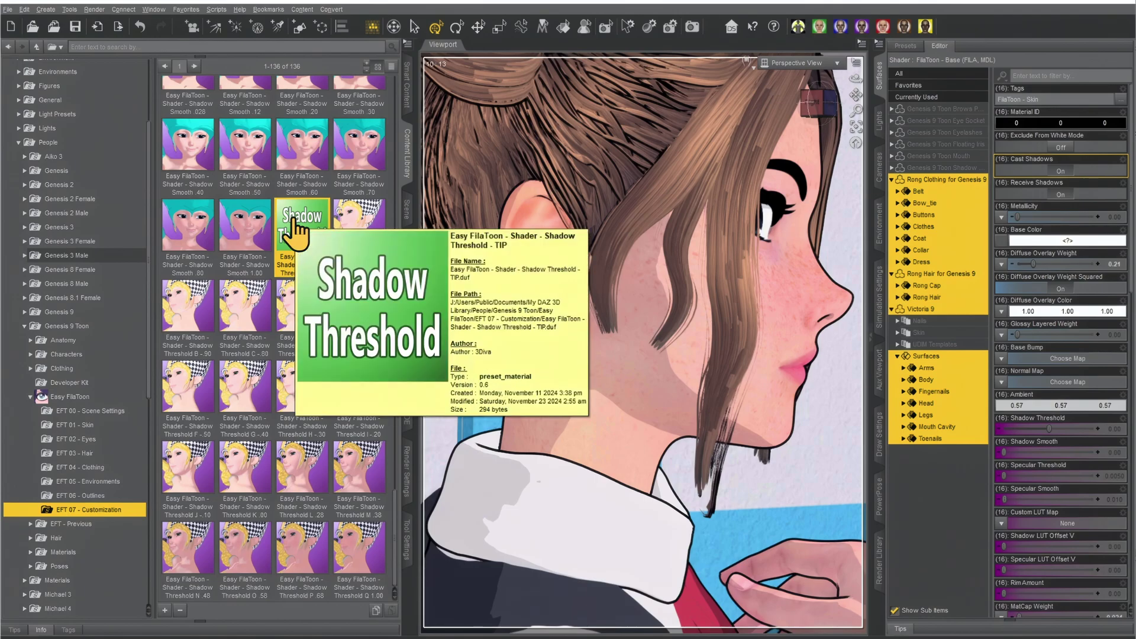
double_click(361, 237)
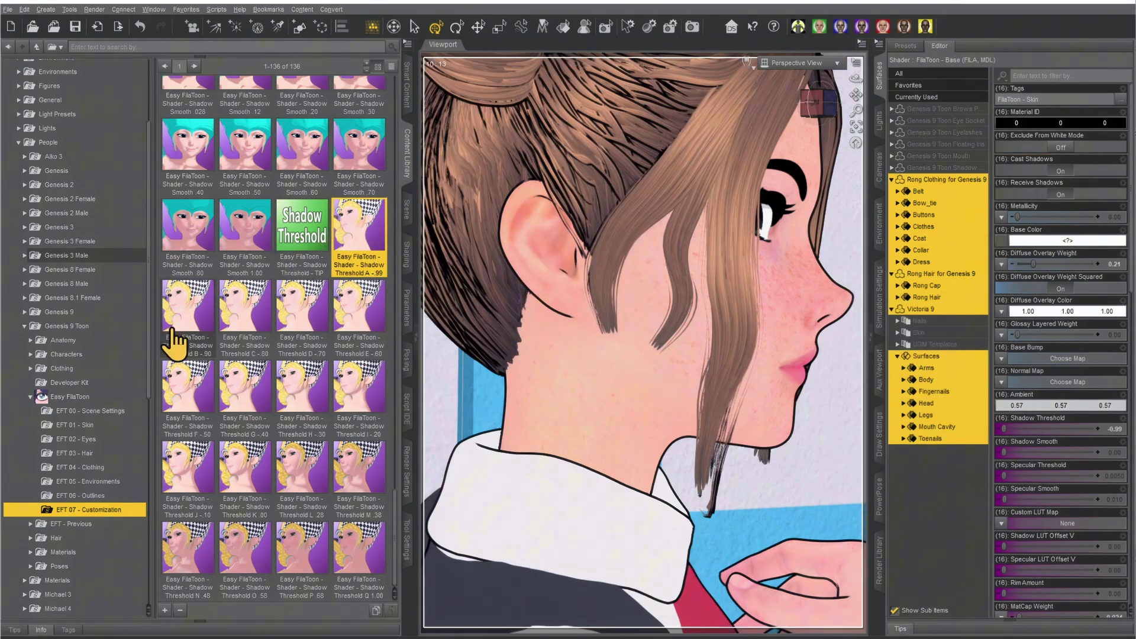
left_click_drag(375, 325, 520, 367)
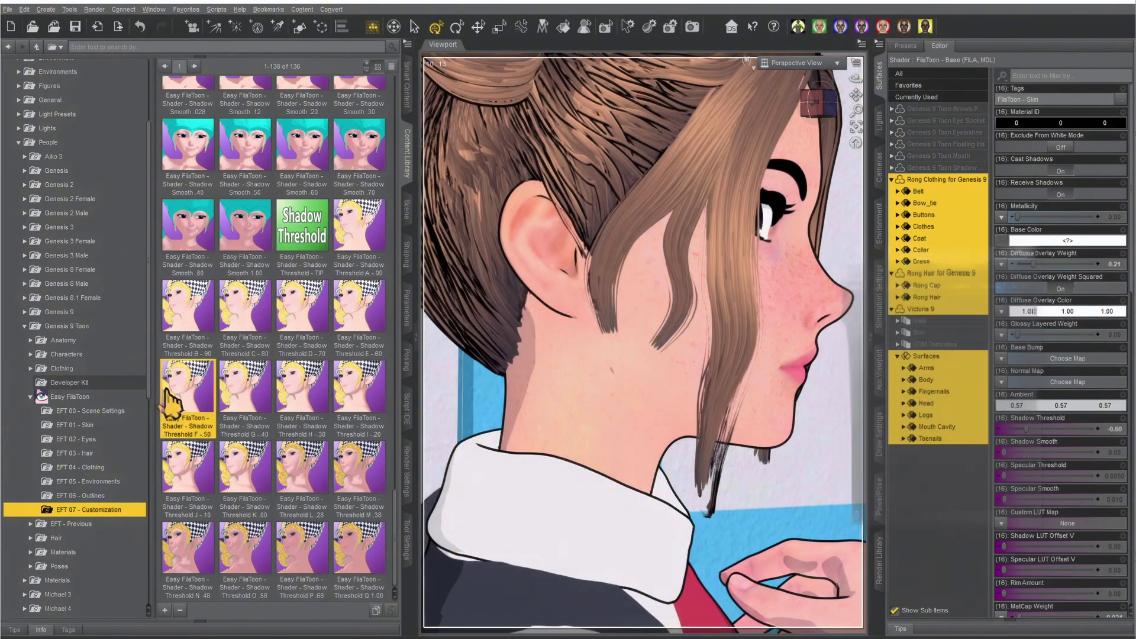
double_click(201, 484)
double_click(305, 492)
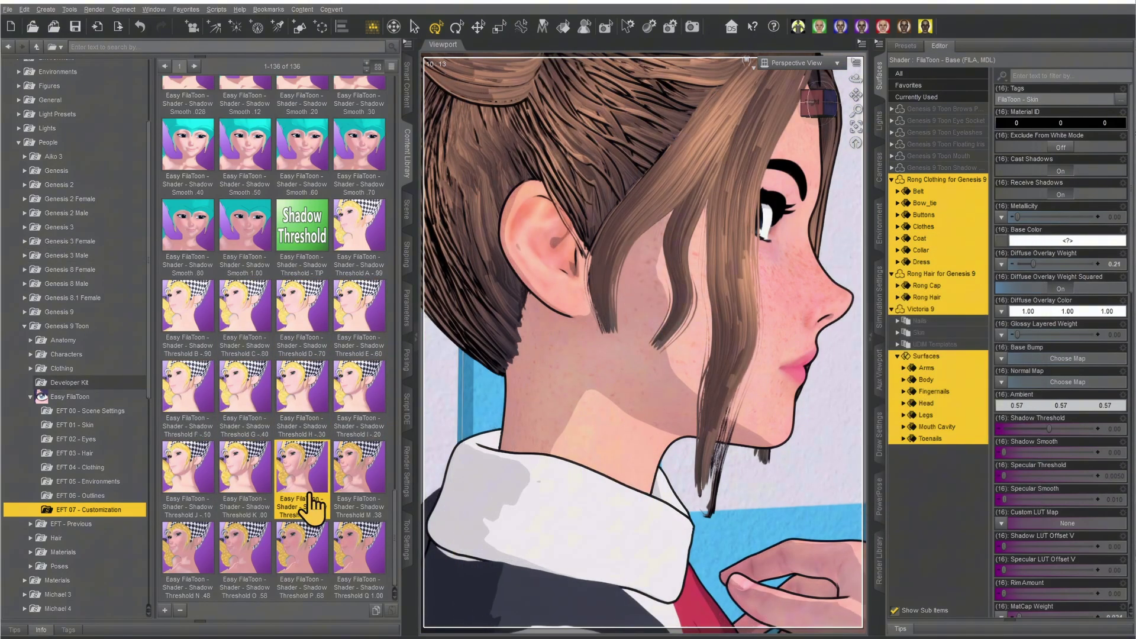
double_click(346, 480)
double_click(231, 571)
double_click(309, 573)
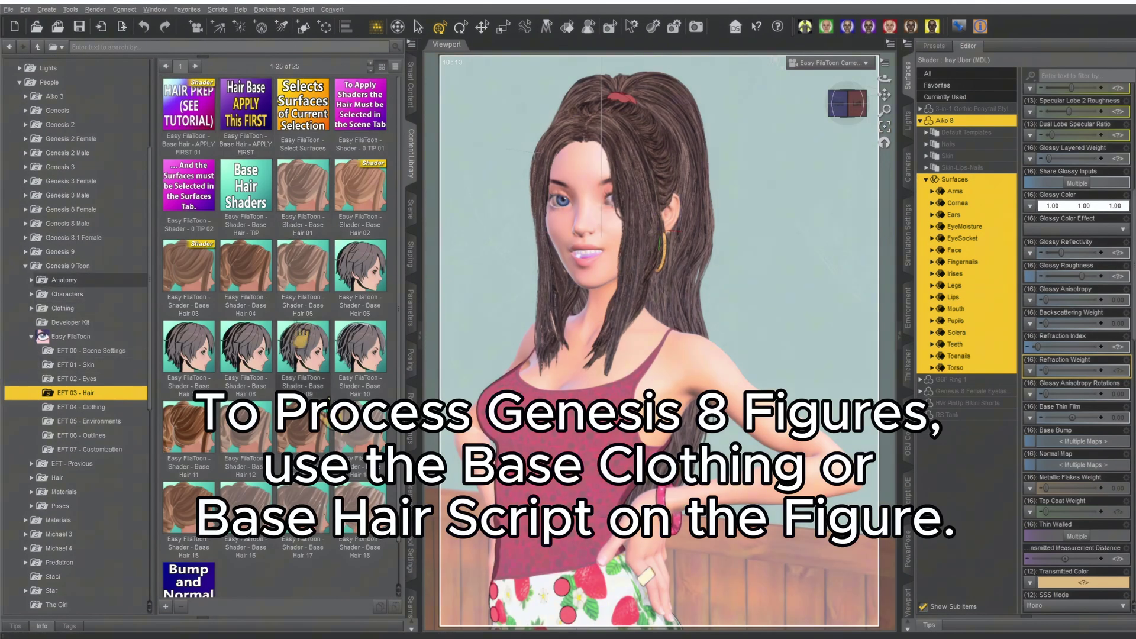
Step: Look at the Base Hair and Base Clothing scripts in EFT 03 - Hair and EFT 04 - Clothing
left_click(245, 115)
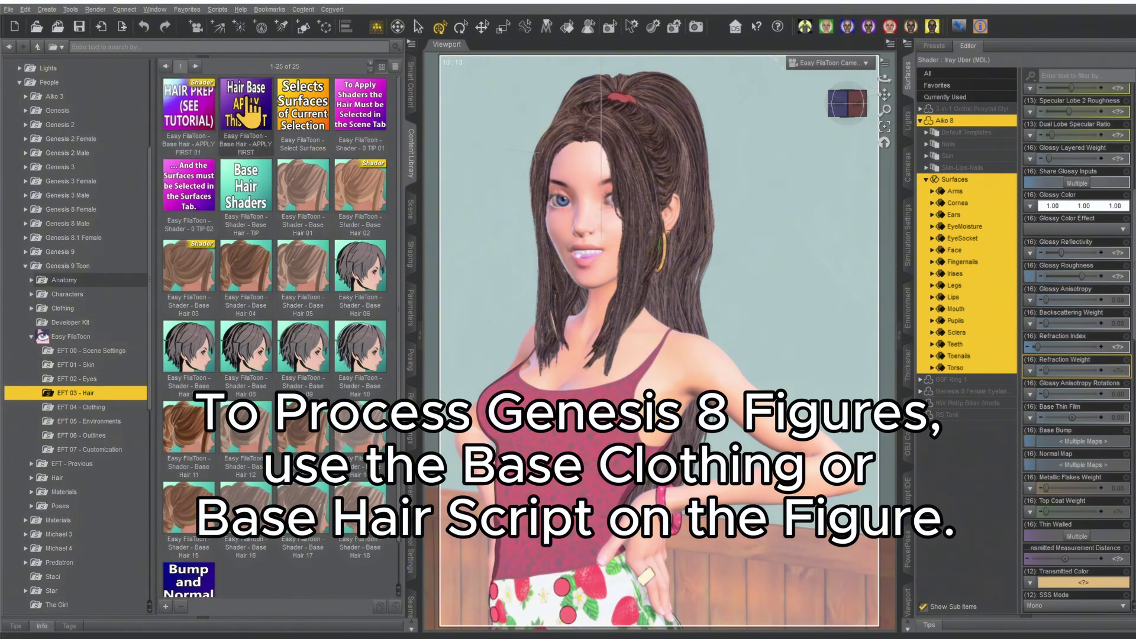
left_click(109, 407)
left_click(201, 108)
Step: Run the Base Hair - APPLY FIRST script from EFT 03 - Hair on the Aiko 8 figure with all its surfaces selected
left_click(410, 210)
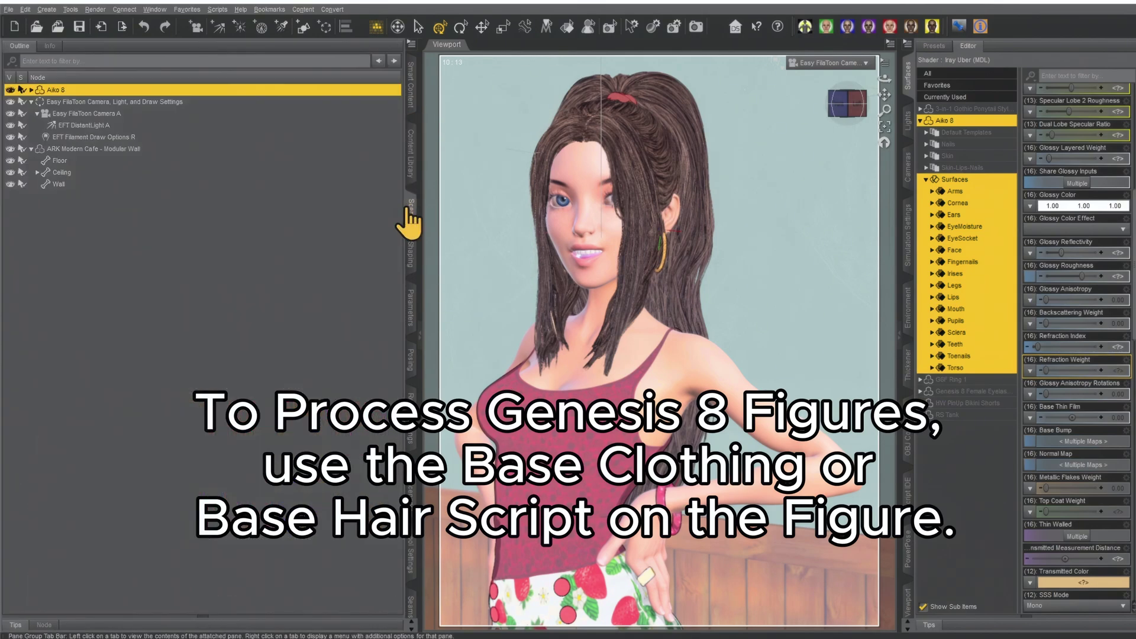
left_click(76, 92)
left_click(955, 121)
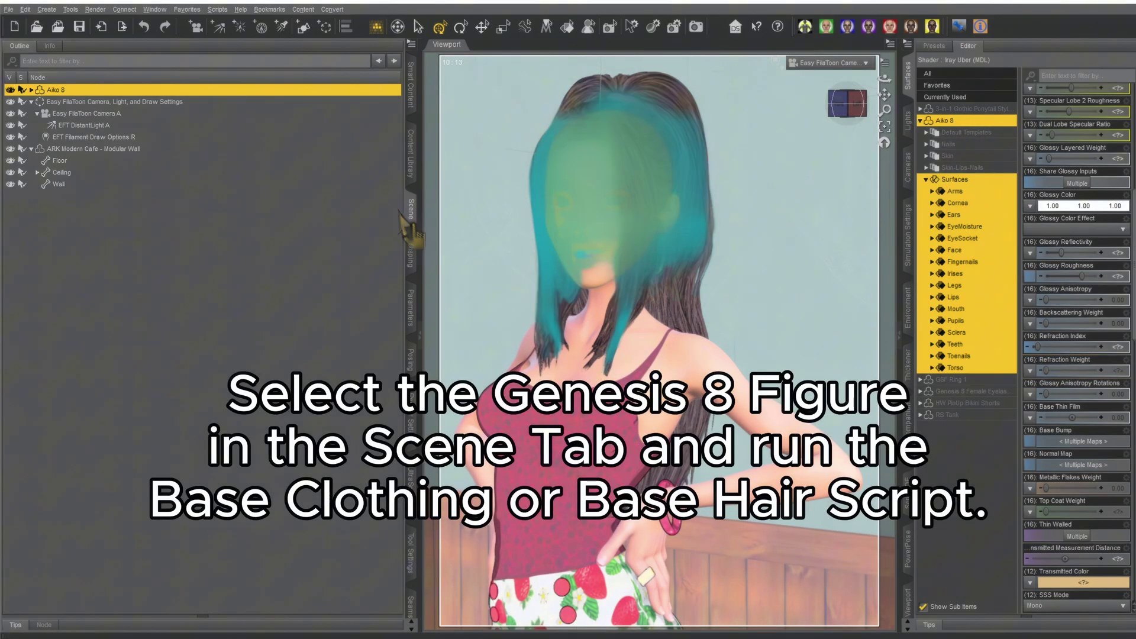
left_click(410, 153)
left_click(95, 394)
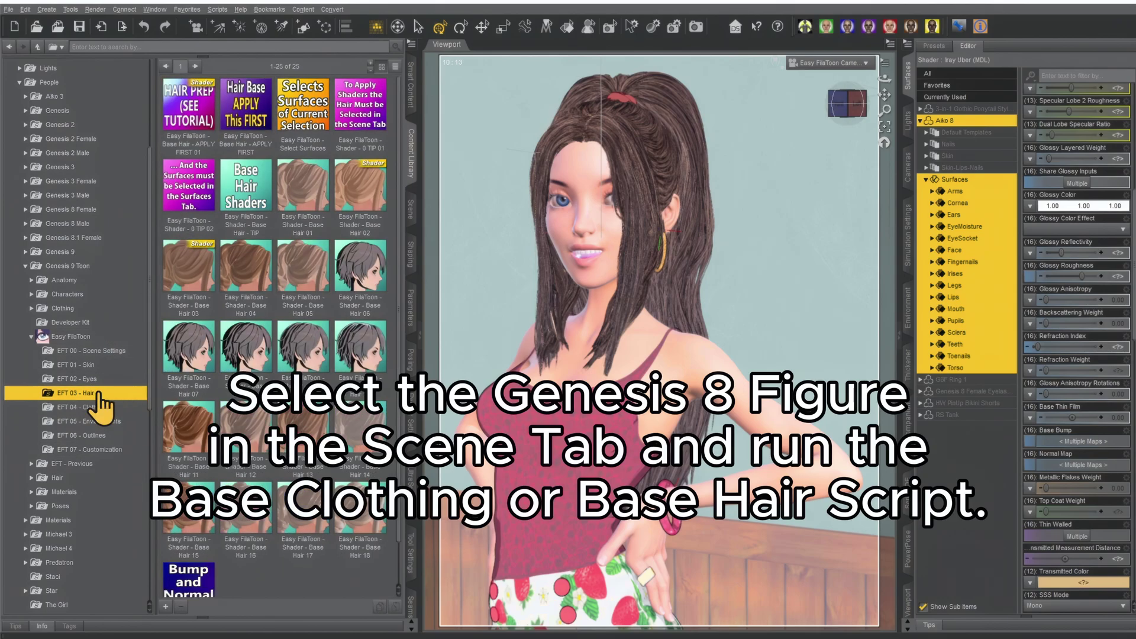
double_click(246, 112)
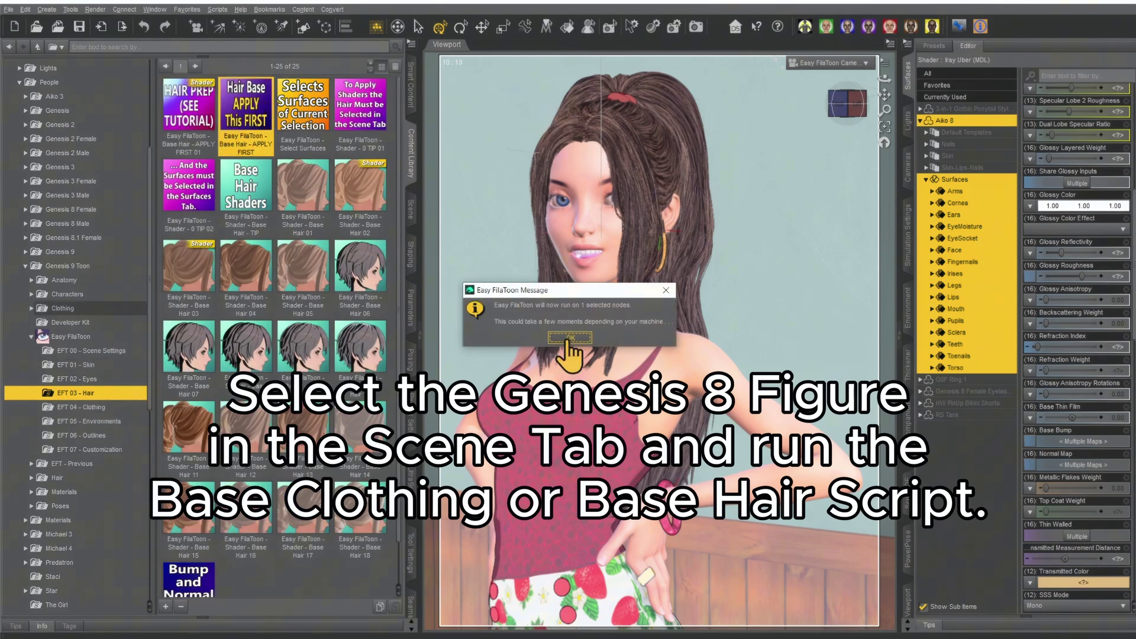
left_click(570, 338)
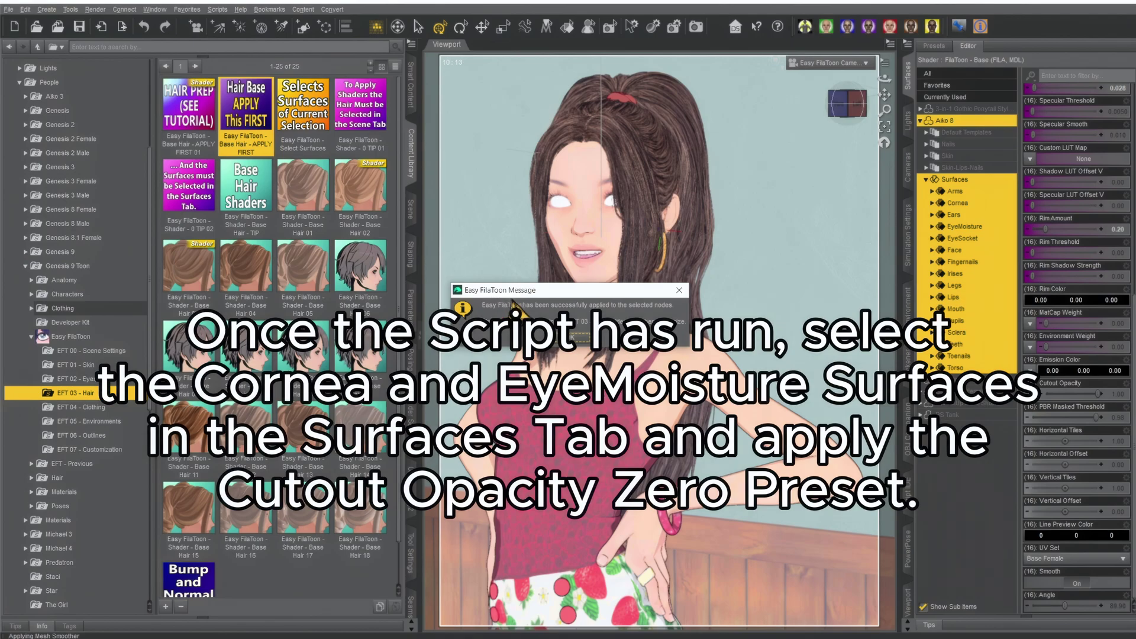
left_click(563, 348)
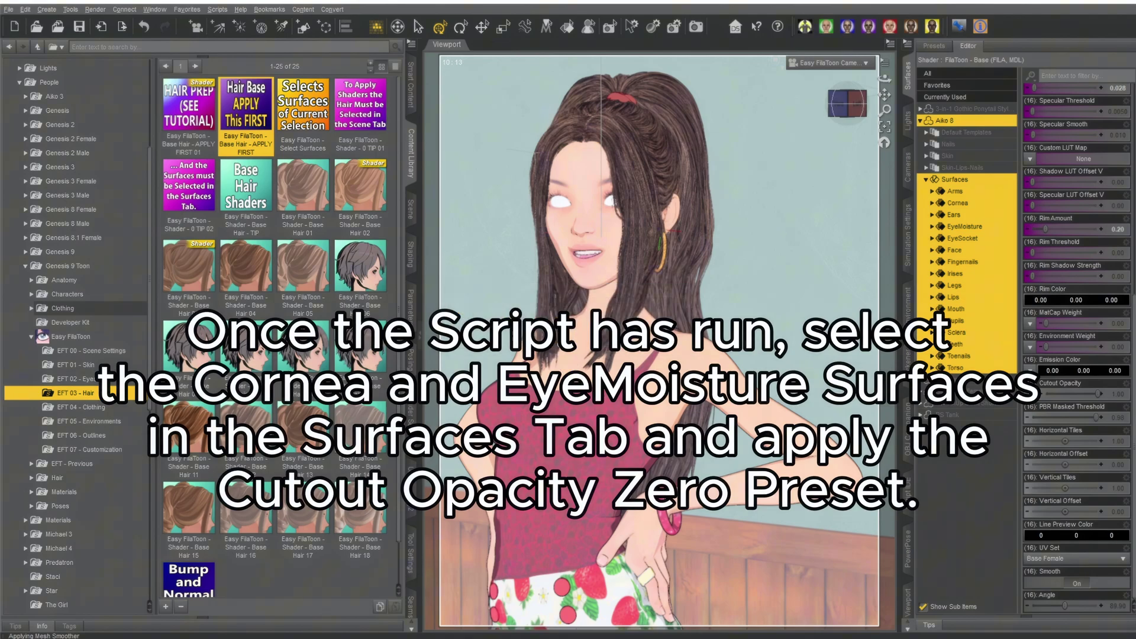
Step: Apply the Cutout Opacity Zero preset from EFT 06 - Outlines to the figure's Cornea and EyeMoisture surfaces
left_click(968, 205)
left_click(989, 226, "ctrl")
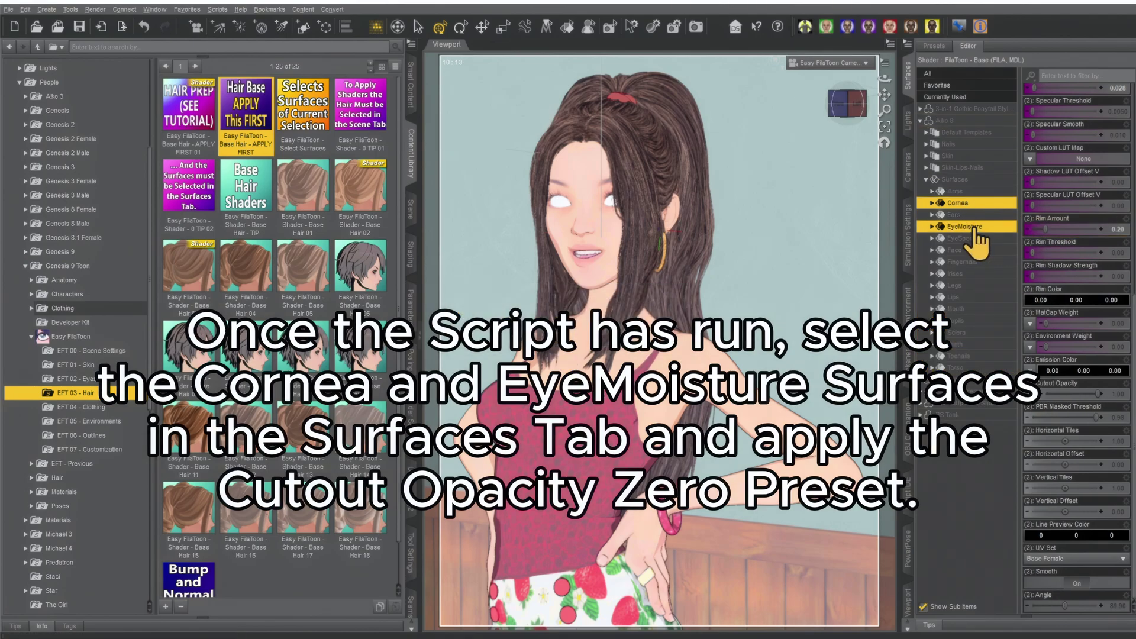
left_click(80, 435)
scroll(273, 355, "down", 5)
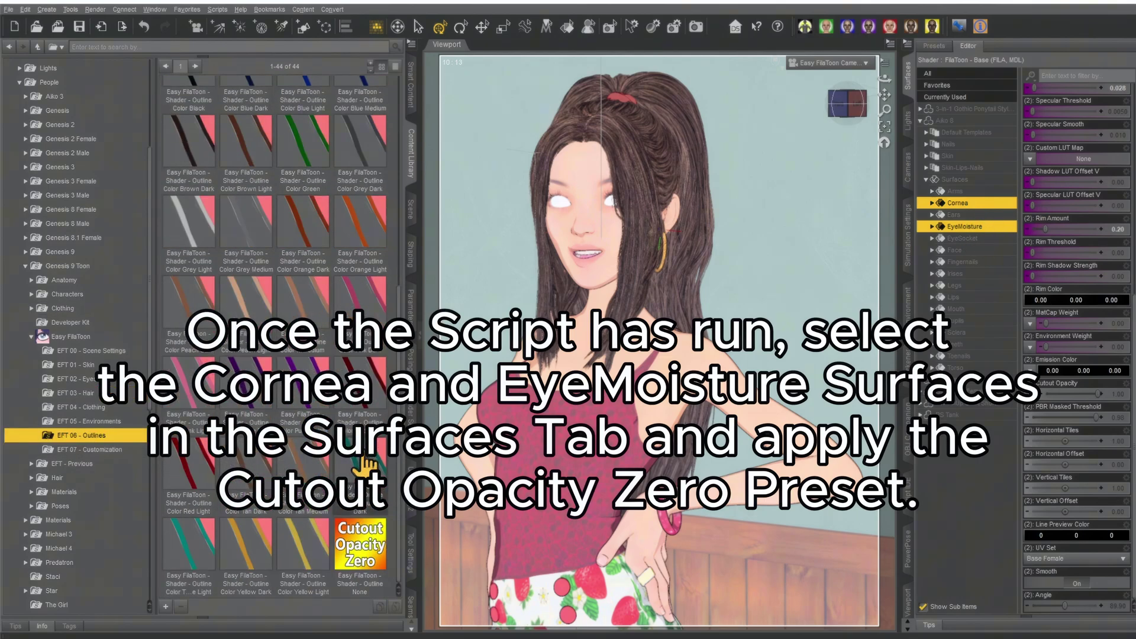
double_click(360, 565)
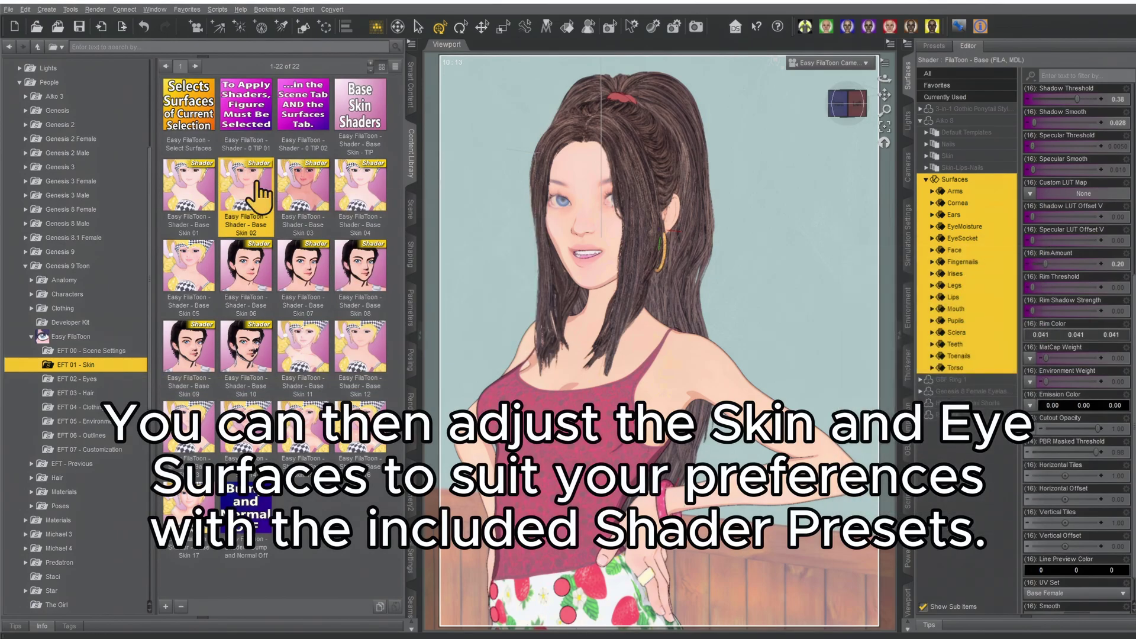
Step: Apply the Base Skin 02 shader to all of the figure's surfaces and the Base Clothing 02 shader to its Irises, Pupils and Sclera
double_click(260, 195)
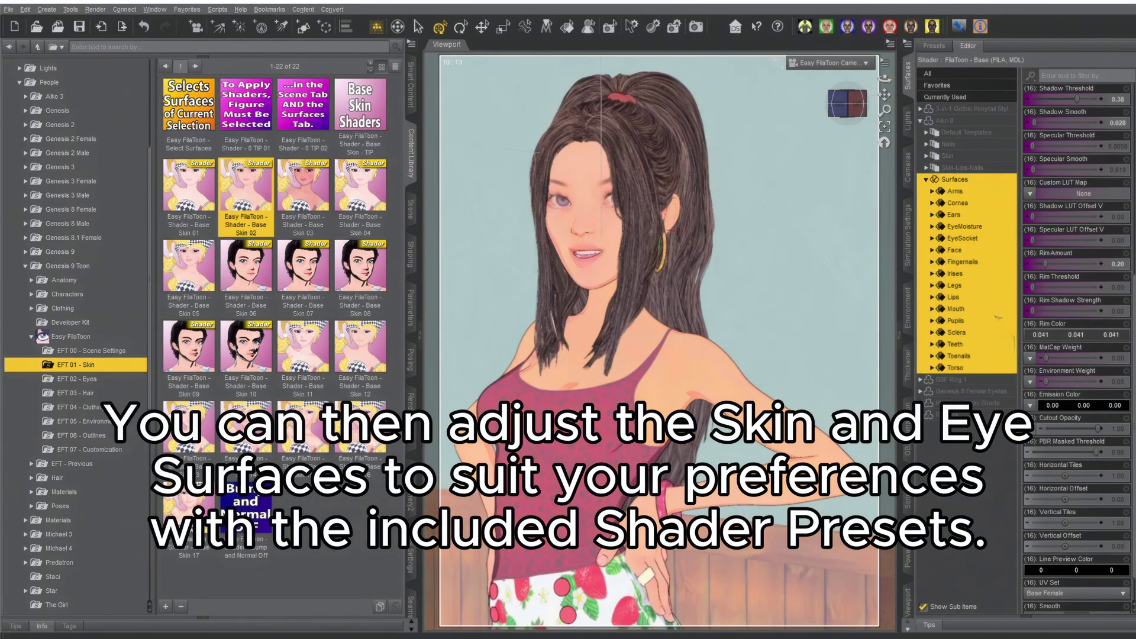
left_click(971, 274)
left_click(955, 320, "ctrl")
left_click(956, 332, "ctrl")
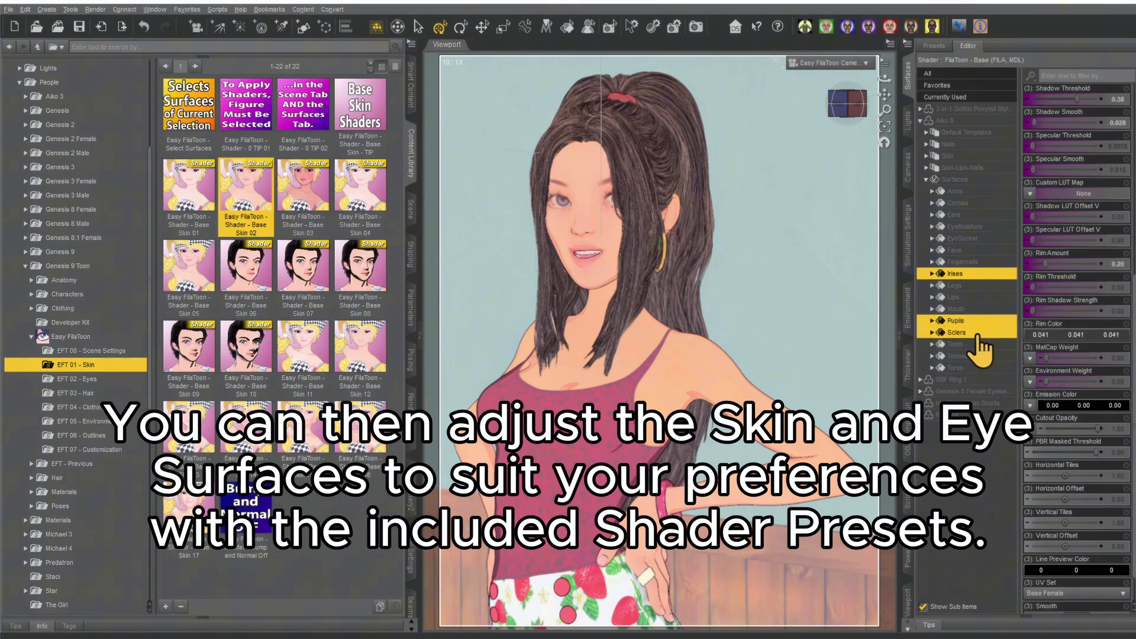
left_click(77, 407)
double_click(317, 207)
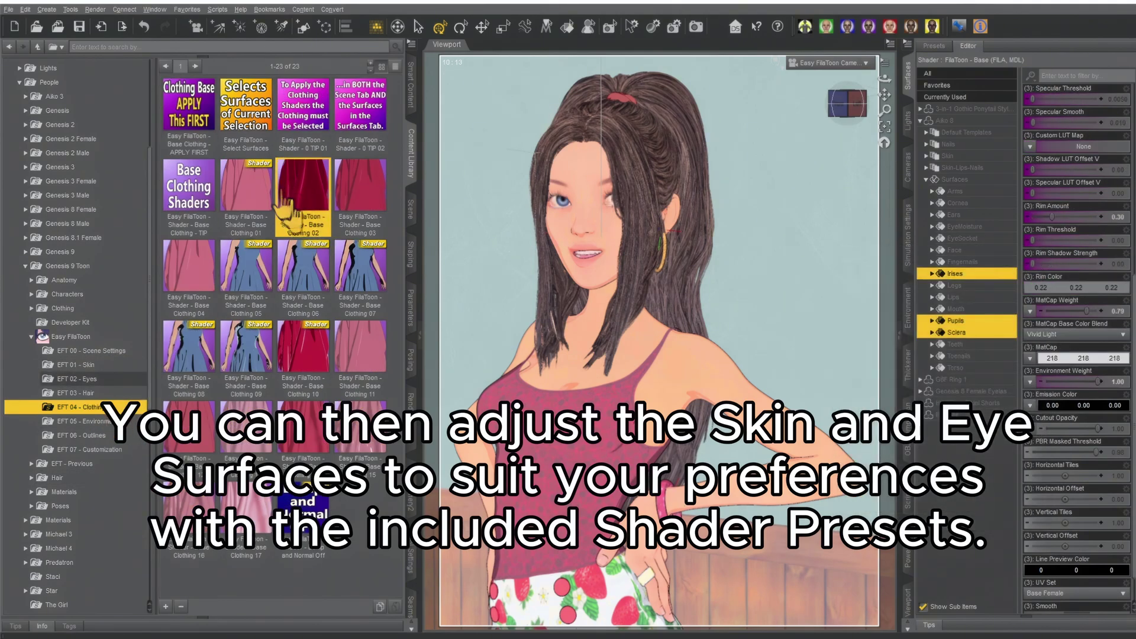